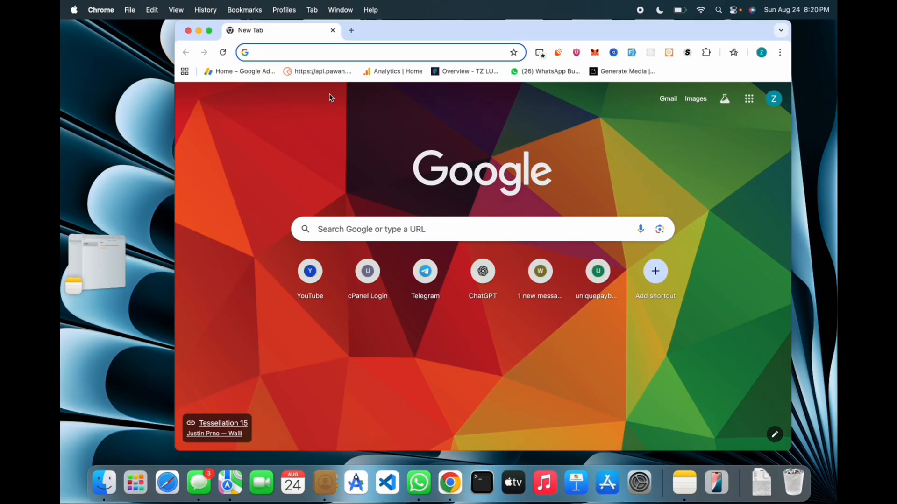
Step: Load the TZSMM Host client portal at host.tzsmm.com/client
type("hos")
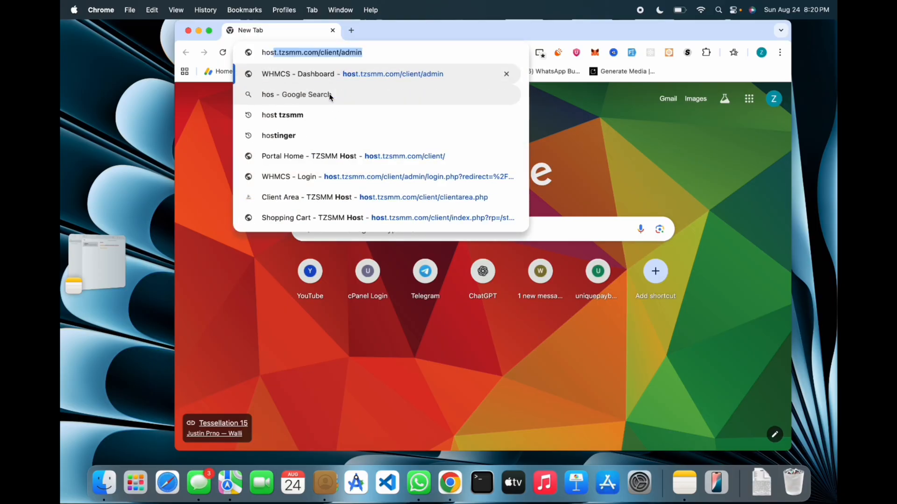
key("Right")
key("BackSpace")
key("BackSpace")
key("BackSpace")
key("BackSpace")
key("BackSpace")
key("BackSpace")
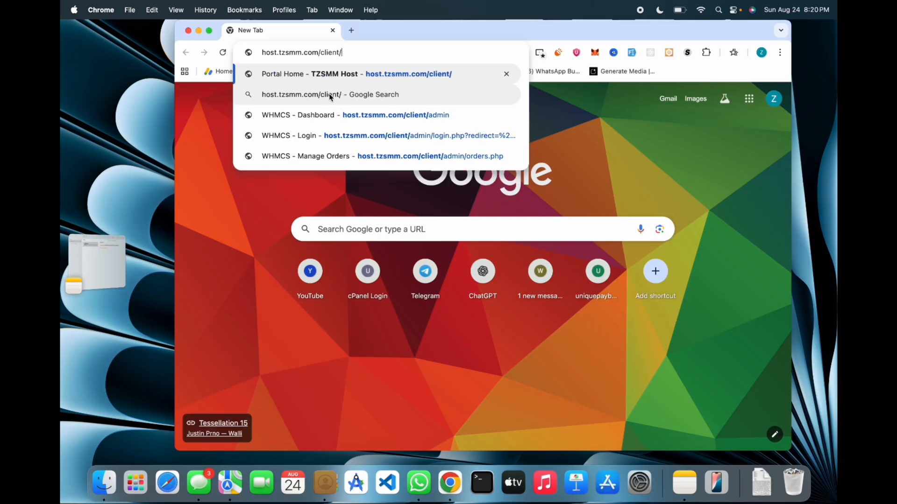
key("Return")
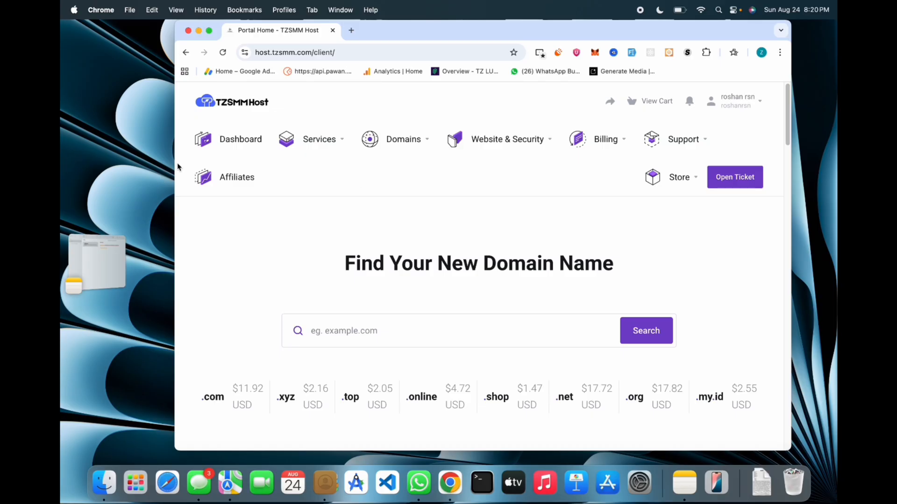
Step: Search Google for 'tzsmm host' in a new tab
left_click(351, 30)
type("tzsm")
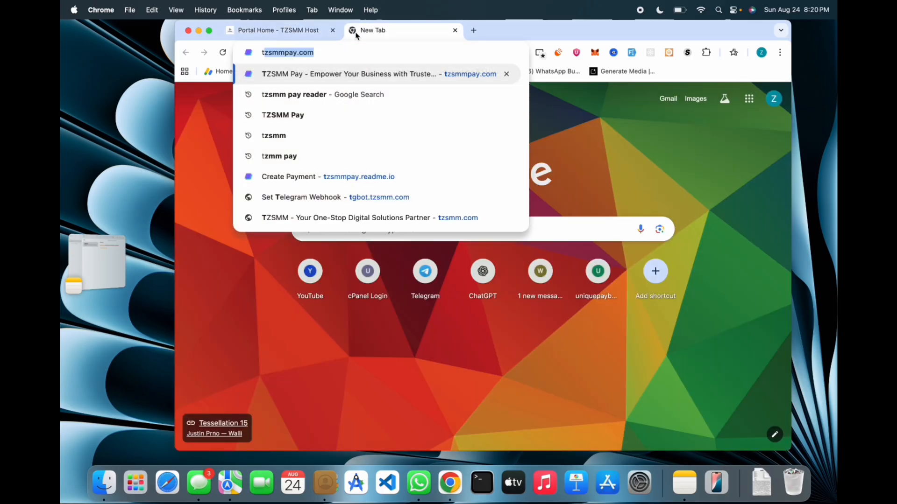
type("m host")
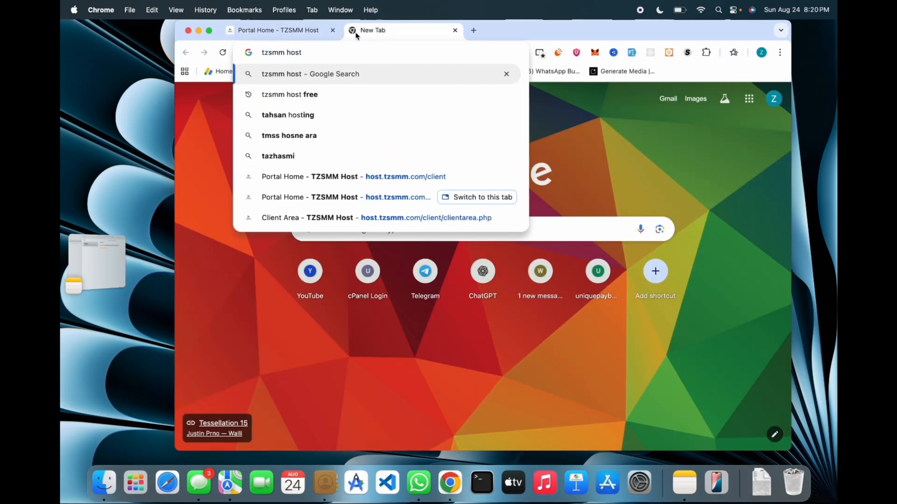
key("Return")
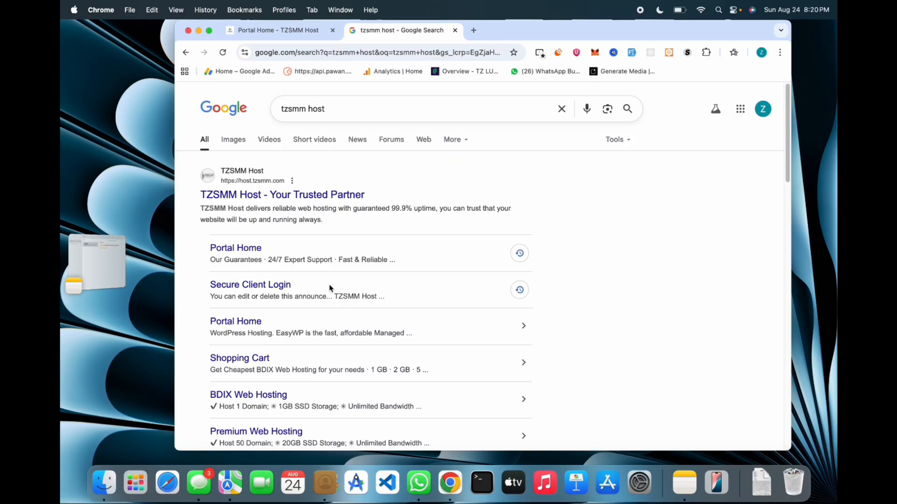
scroll(331, 286, "down", 3)
scroll(333, 281, "up", 3)
Step: Close the Google tab and browse the BDIX Web Hosting store's 1 GB to 10 GB plans
left_click(455, 30)
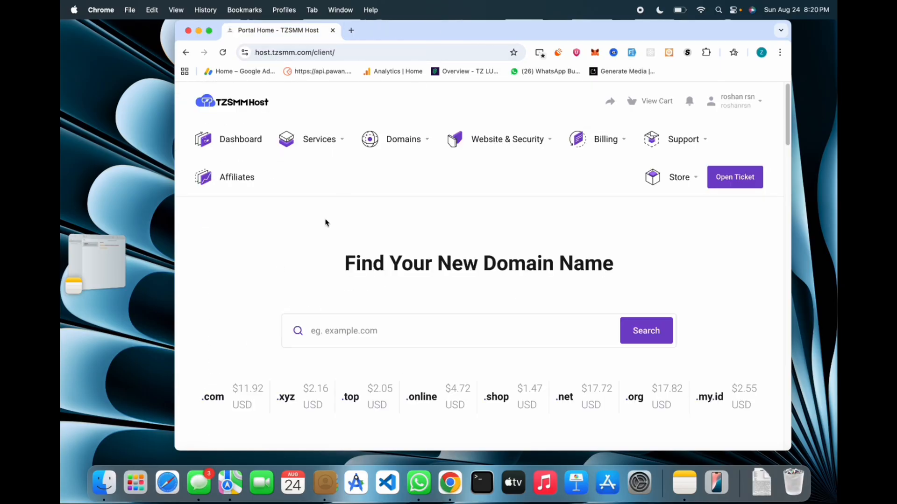
left_click(745, 97)
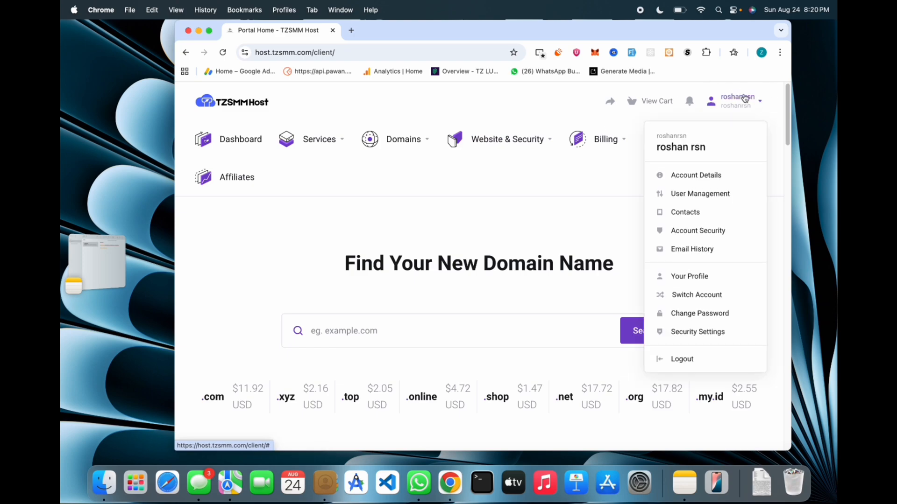
mouse_move(323, 142)
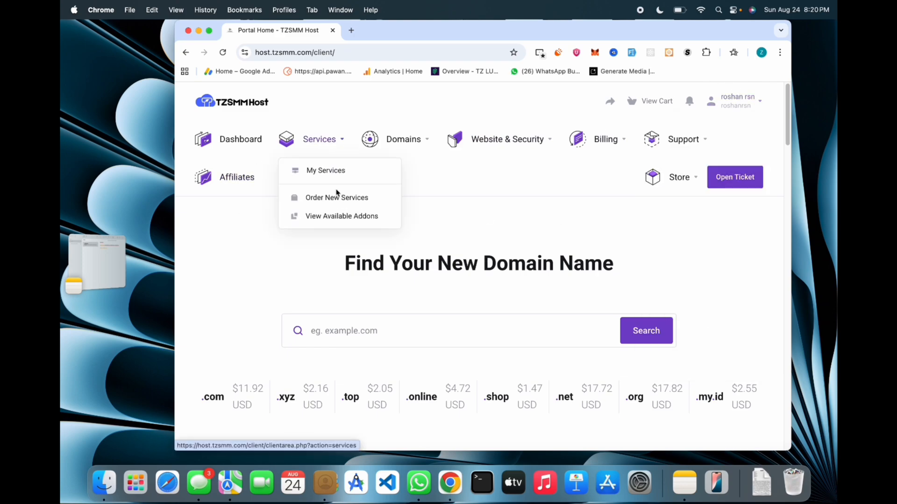
left_click(337, 197)
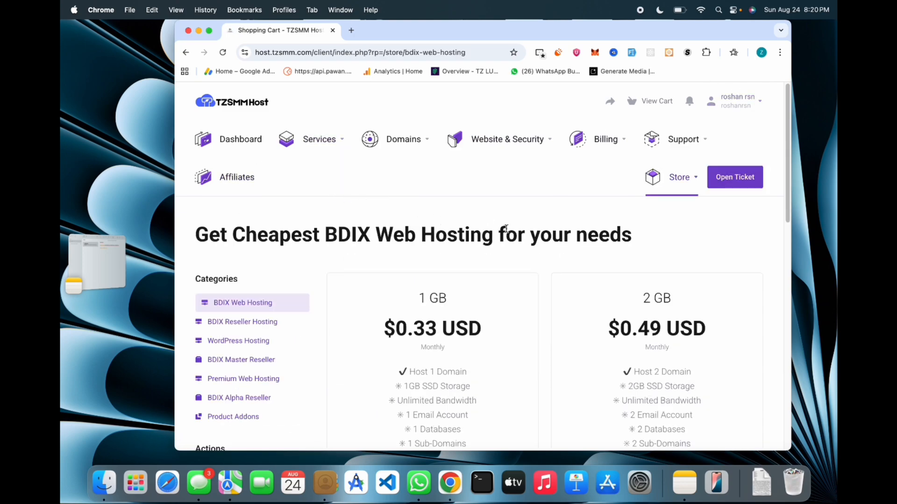
scroll(506, 229, "down", 6)
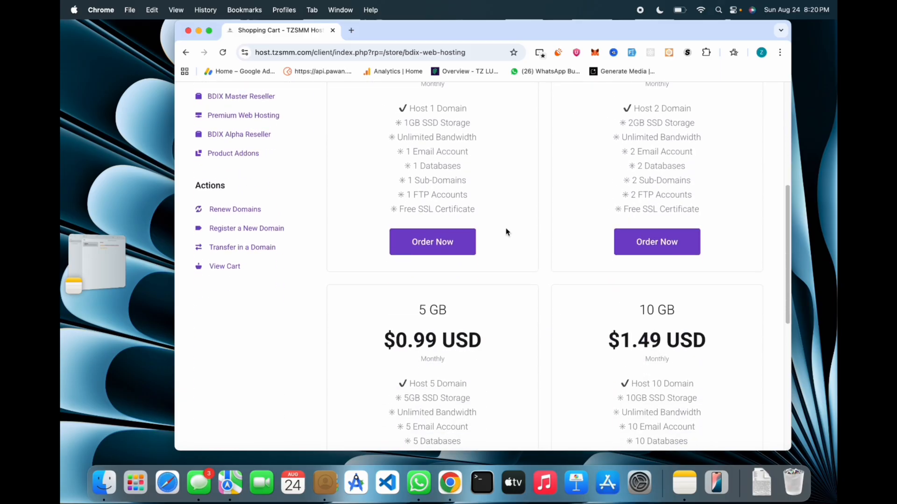
scroll(506, 233, "down", 5)
scroll(560, 196, "up", 1)
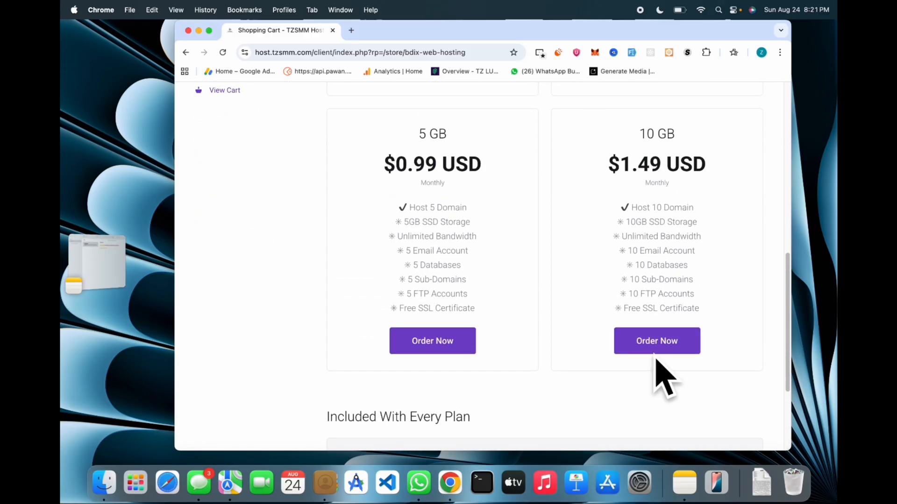
Step: Order the 10 GB hosting plan and check the saved bot details in notes
left_click(659, 341)
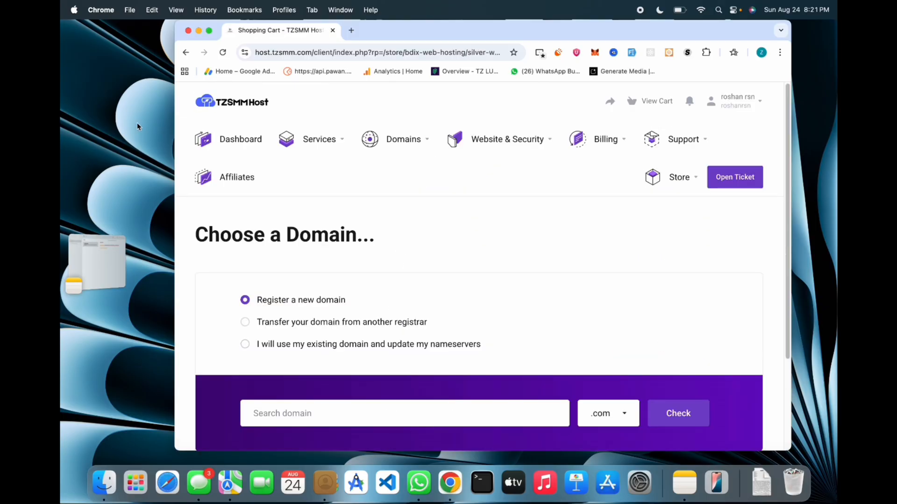
scroll(331, 294, "down", 3)
scroll(308, 328, "down", 2)
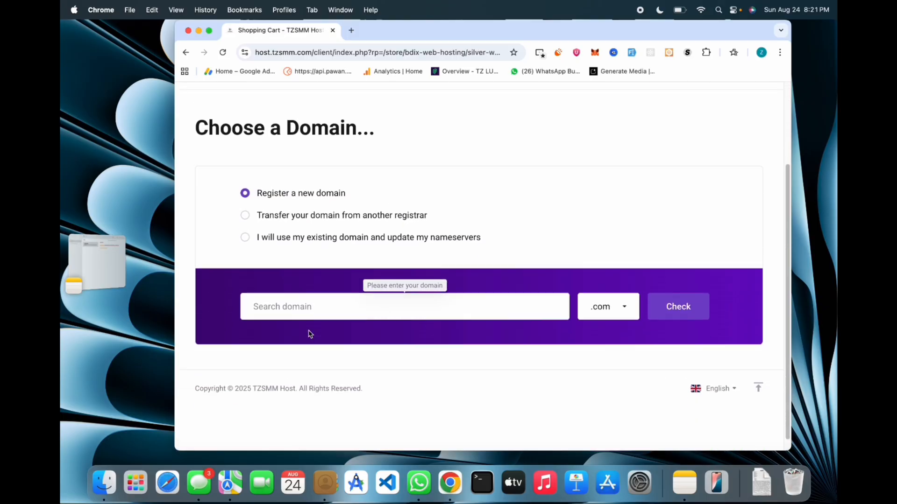
left_click(308, 293)
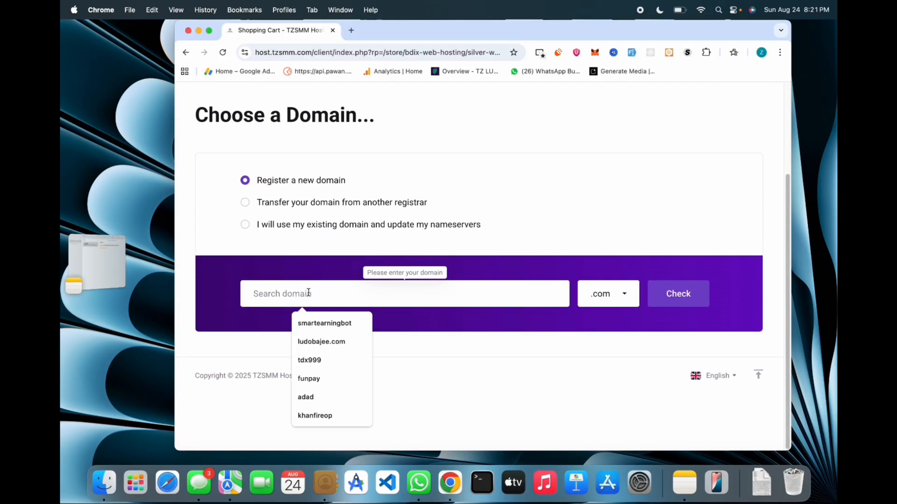
left_click(687, 487)
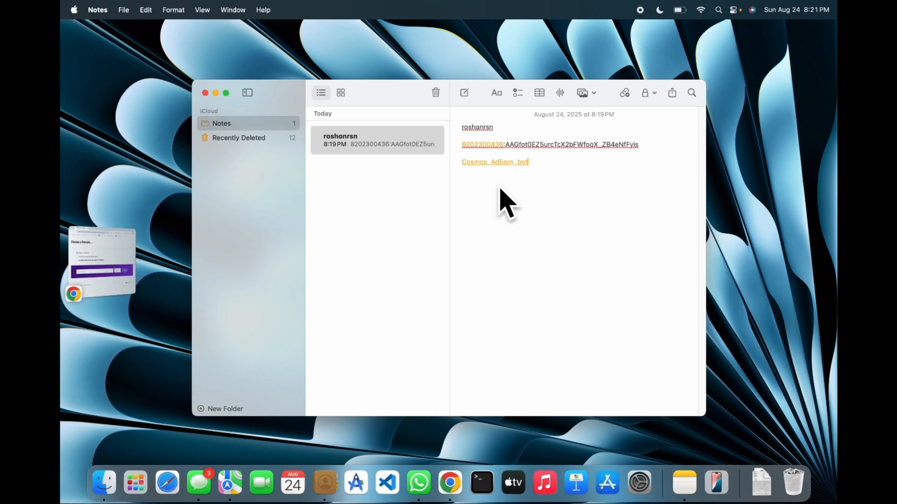
left_click(444, 488)
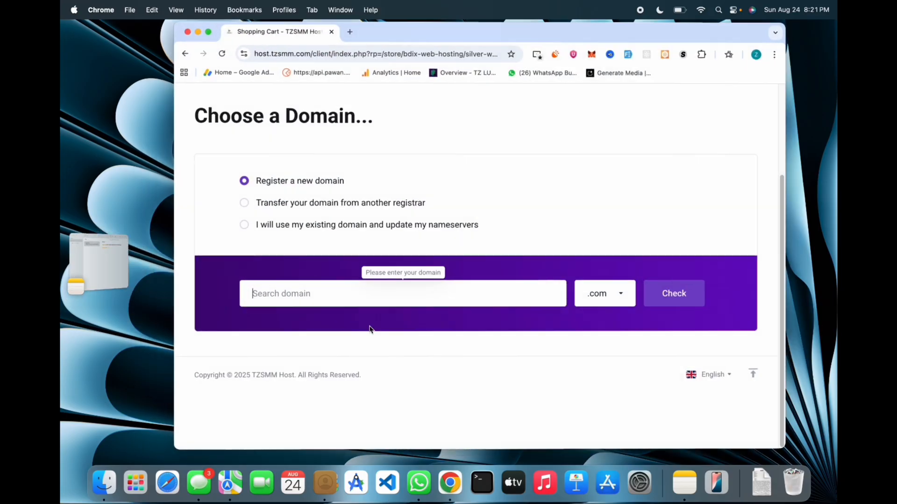
Step: Search 'cosmosadearn' with the .top extension and confirm it's available for $2.05 USD
left_click(366, 301)
type("cosmosadearn")
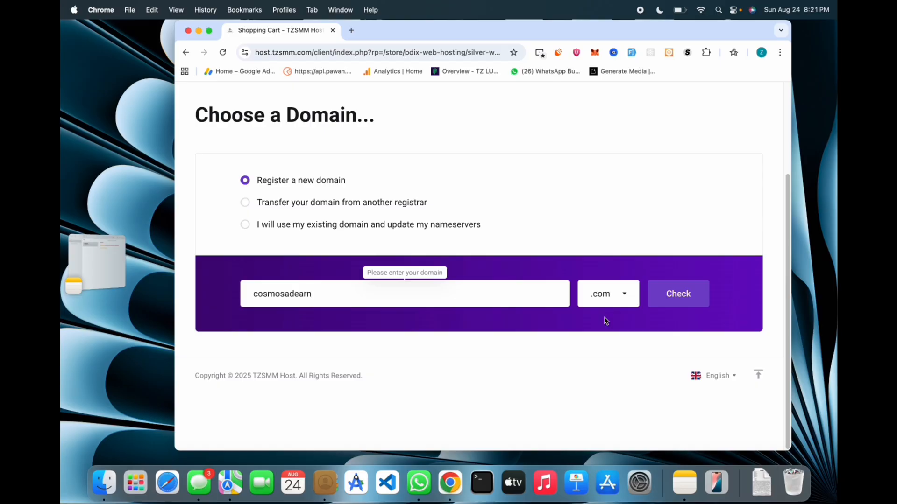
left_click(616, 296)
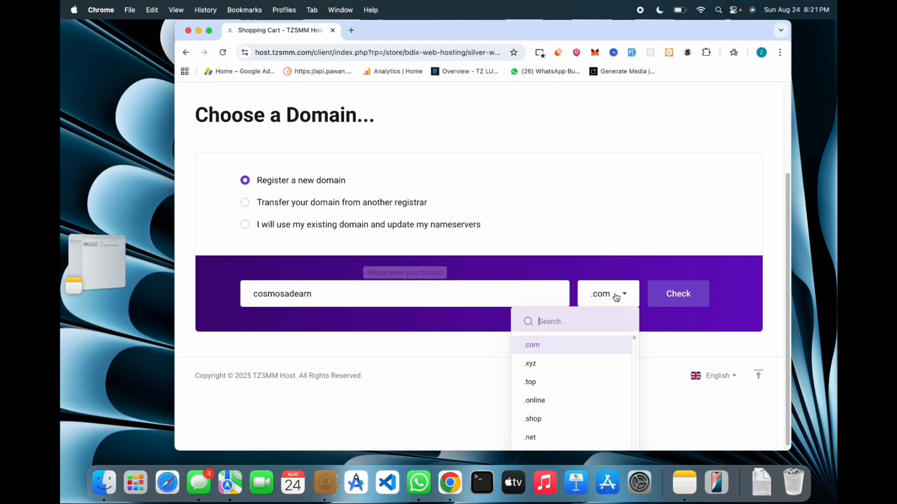
left_click(537, 387)
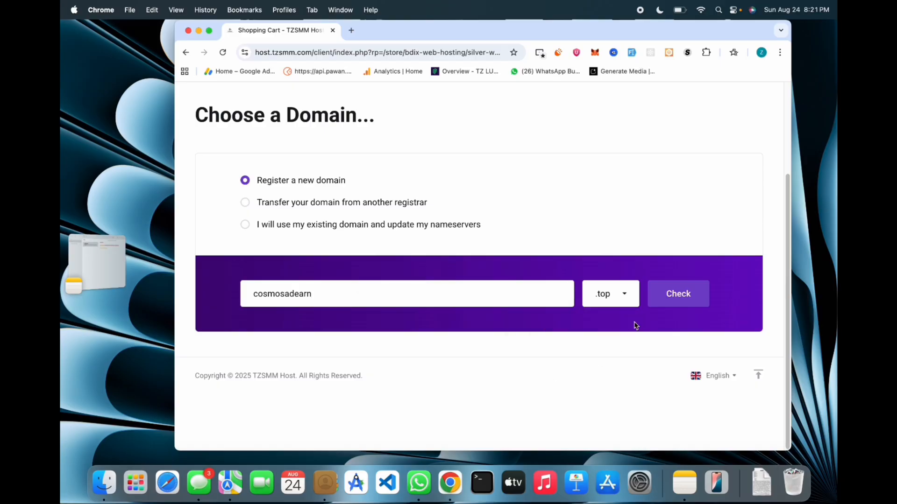
left_click(673, 305)
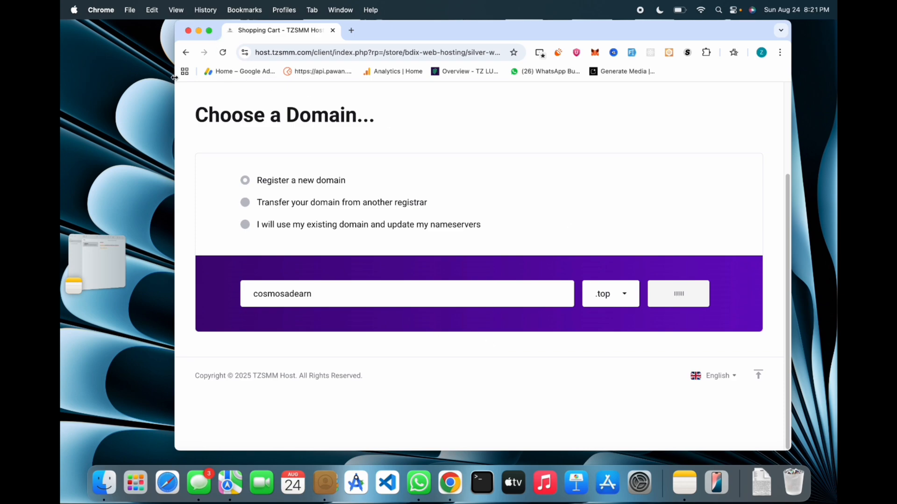
left_click_drag(173, 77, 111, 77)
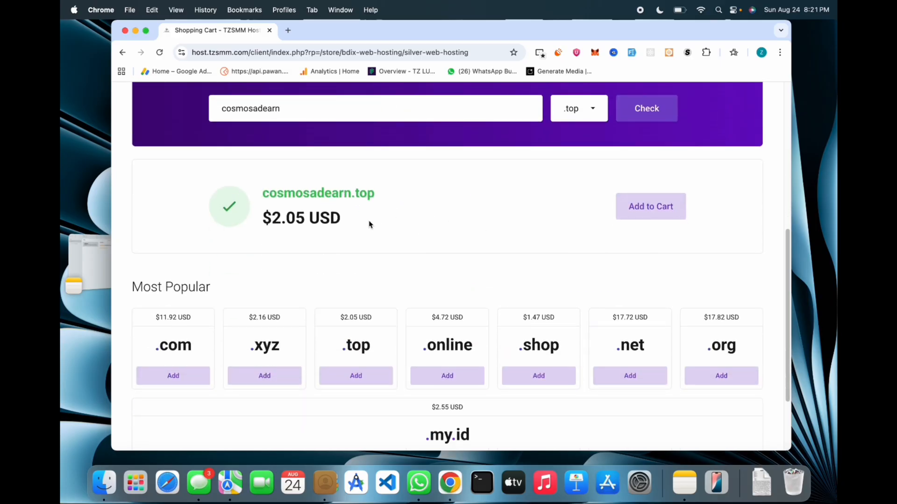
Step: Add cosmosadearn.top to the cart and keep the 10 GB plan on Monthly billing at $1.49 USD
left_click(658, 207)
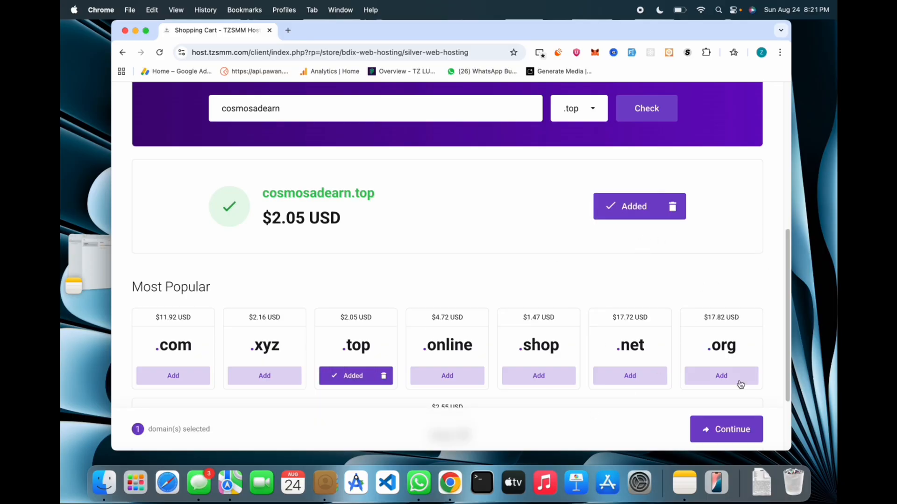
scroll(707, 387, "down", 2)
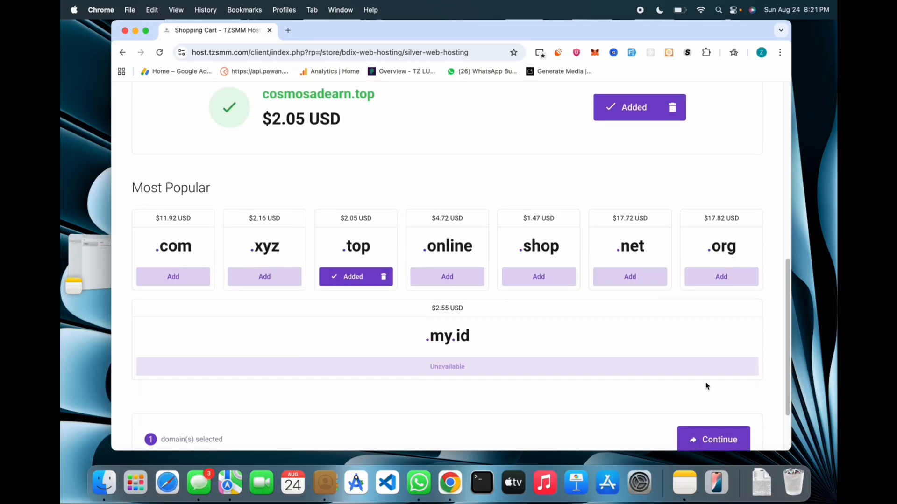
left_click(695, 429)
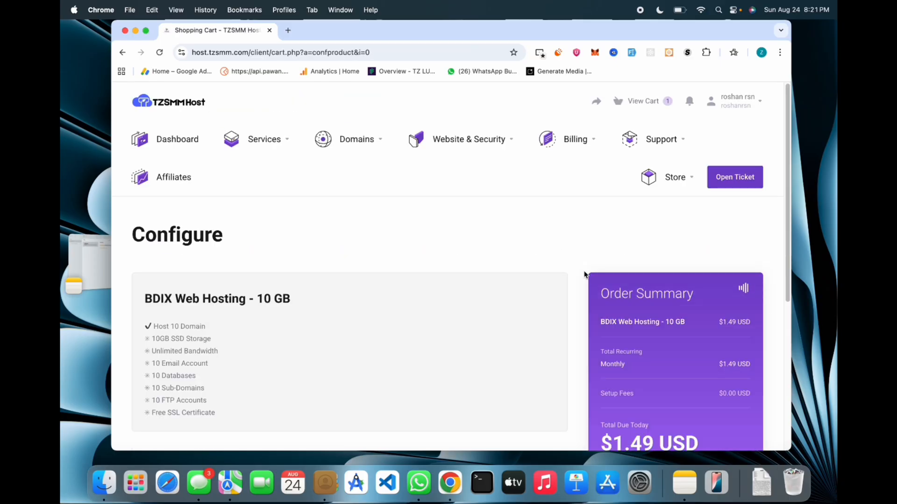
scroll(498, 287, "down", 3)
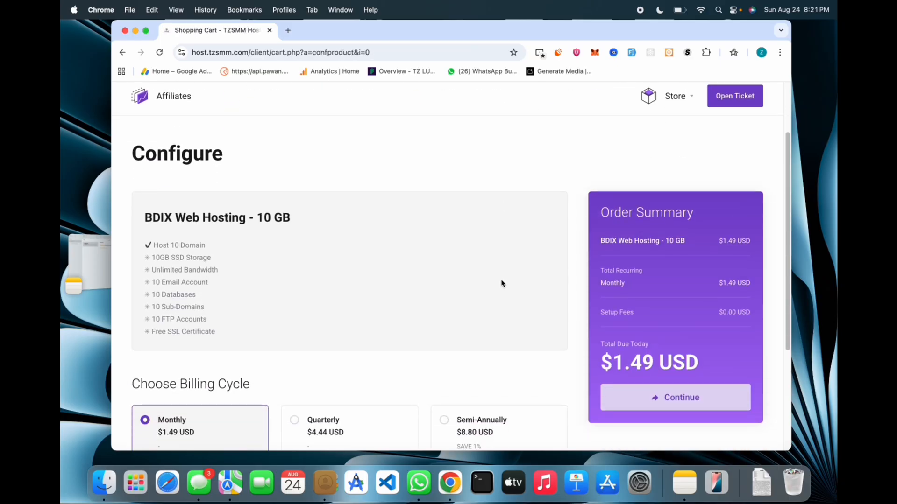
scroll(542, 284, "down", 3)
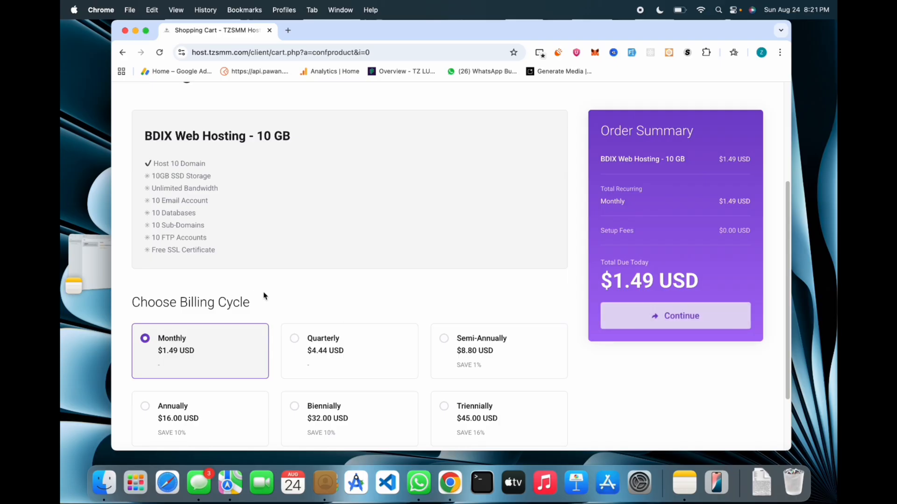
scroll(377, 337, "down", 3)
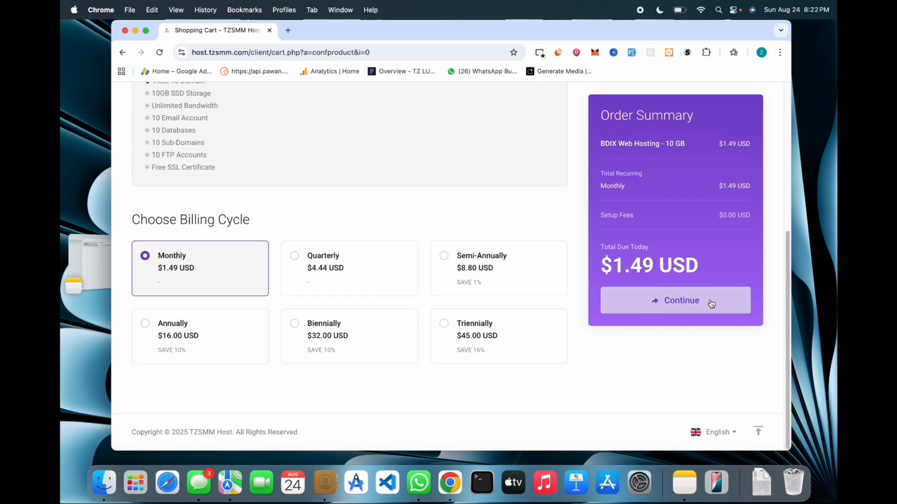
Step: Tick DNS Management and Email Forwarding for cosmosadearn.top, then review and check out for 3.54 USD
left_click(676, 302)
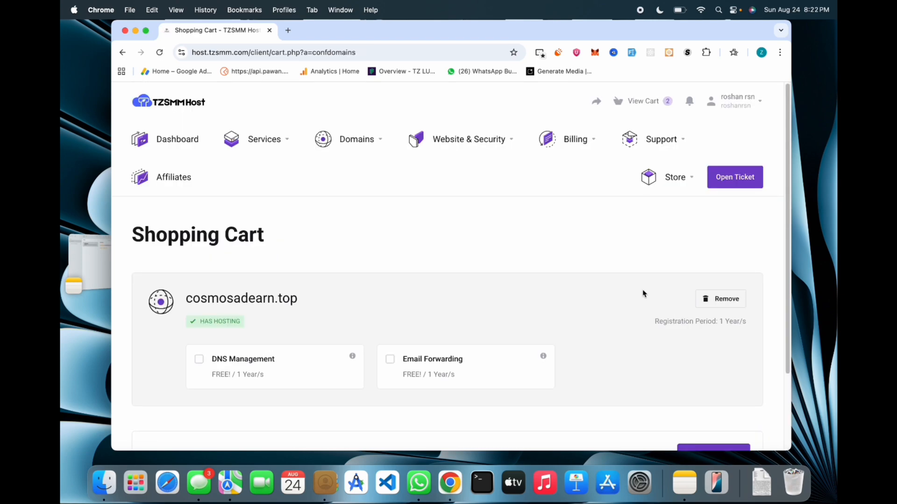
left_click(260, 370)
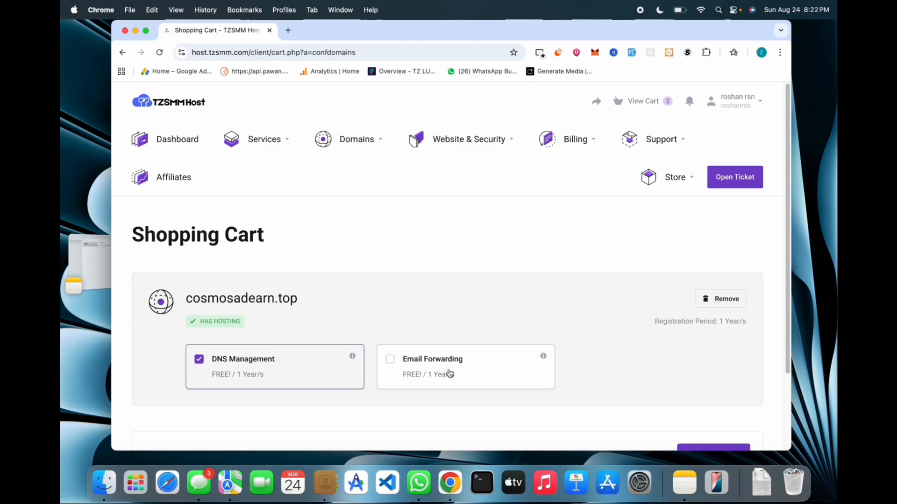
left_click(448, 373)
scroll(631, 298, "down", 2)
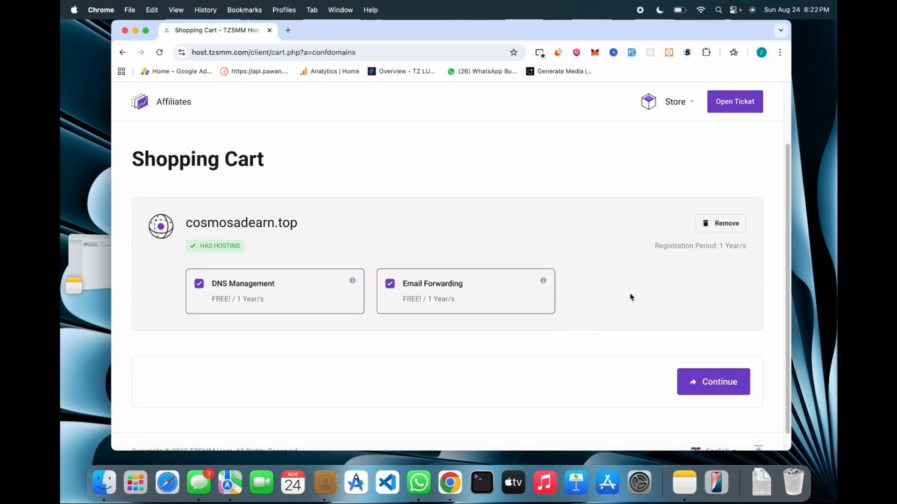
left_click(705, 381)
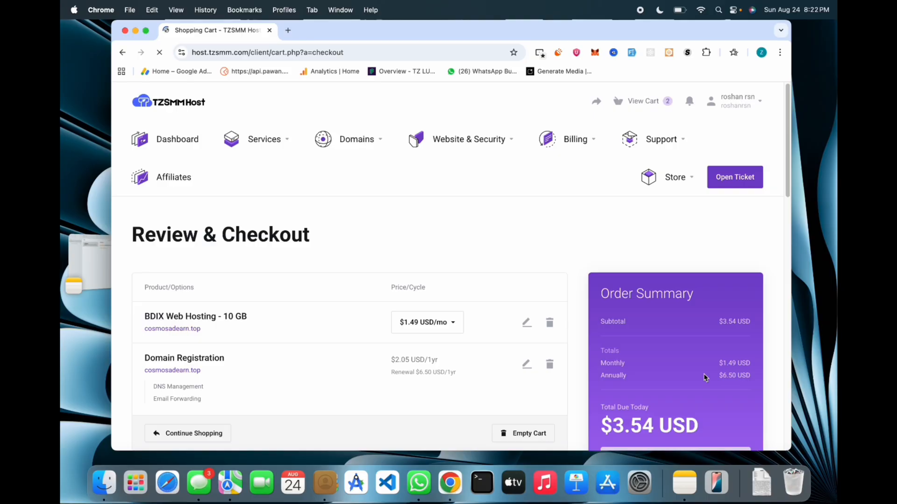
scroll(705, 378, "down", 4)
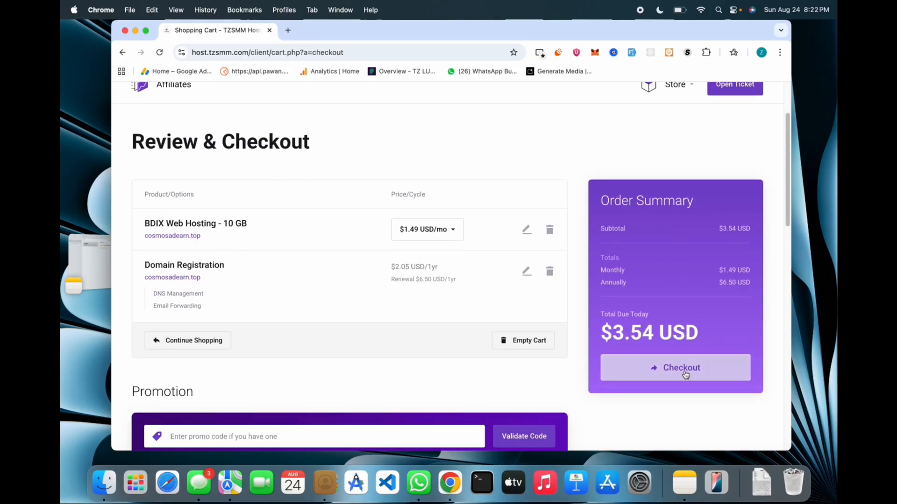
left_click(685, 375)
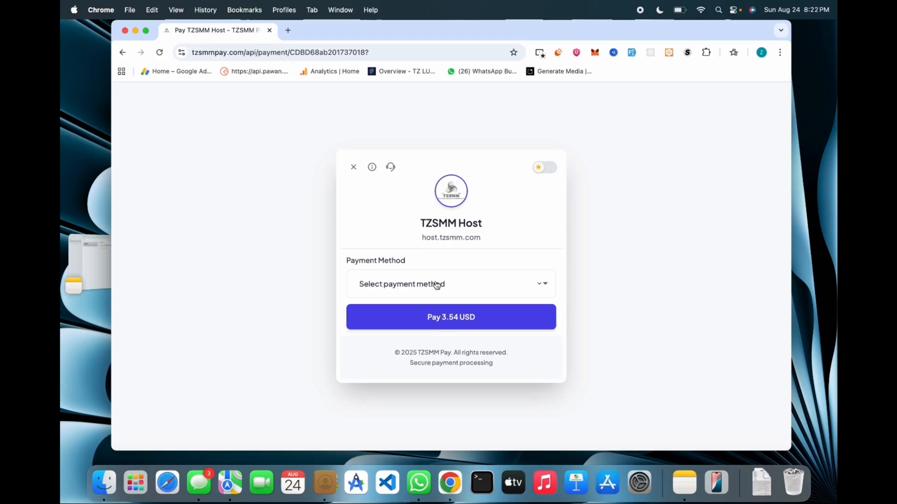
left_click(436, 285)
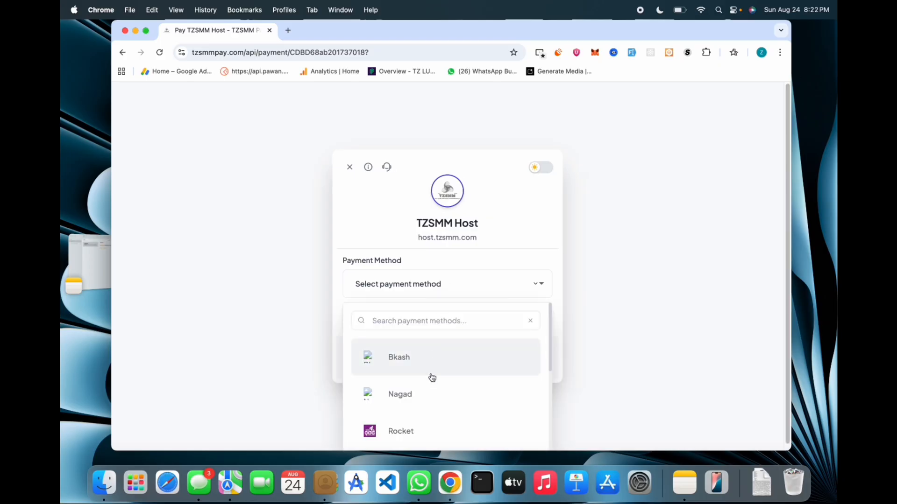
scroll(429, 375, "down", 3)
scroll(432, 374, "down", 4)
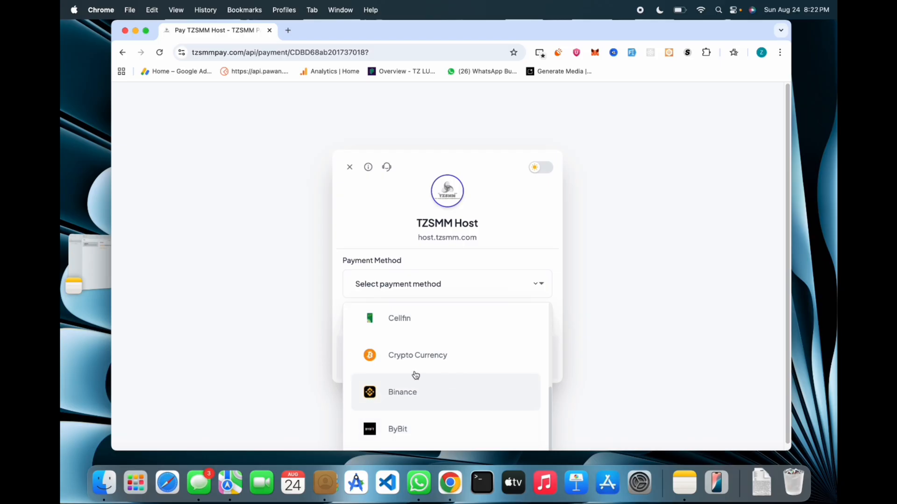
left_click(663, 311)
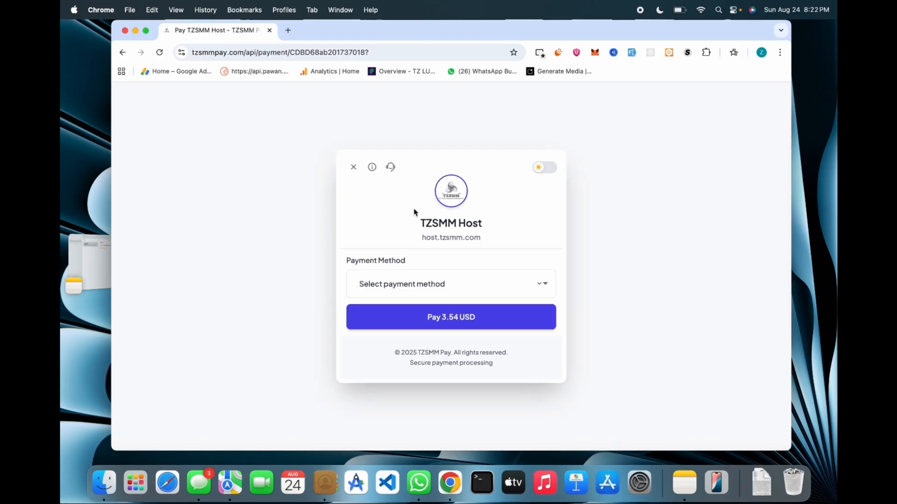
Step: Leave the TZSMM Pay page and open the Domains list to reach cosmosadearn.top
left_click(351, 168)
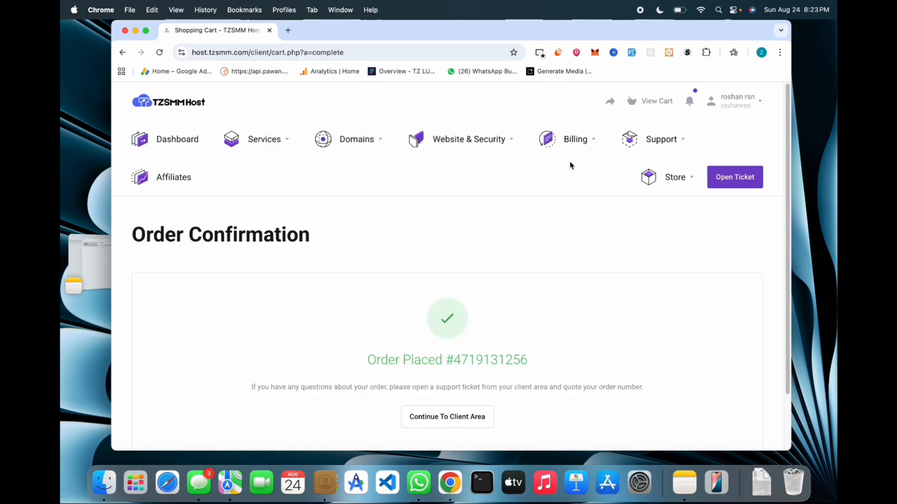
scroll(570, 166, "down", 3)
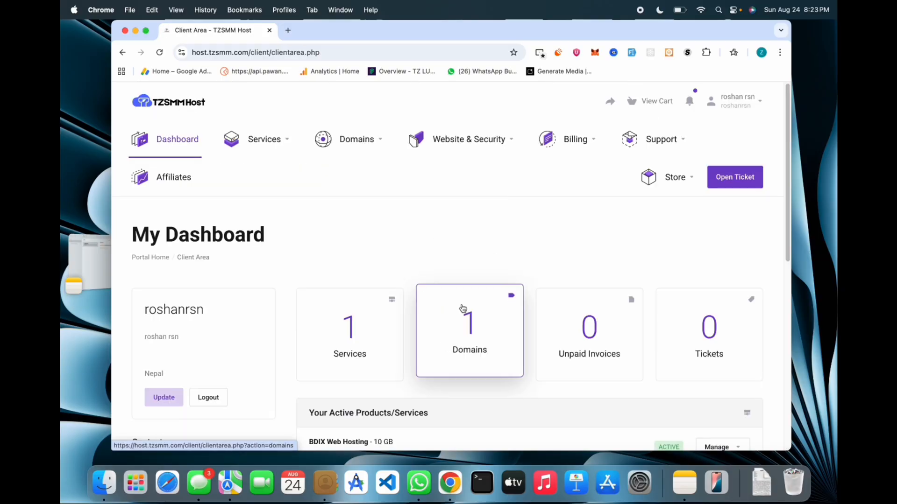
scroll(478, 270, "down", 3)
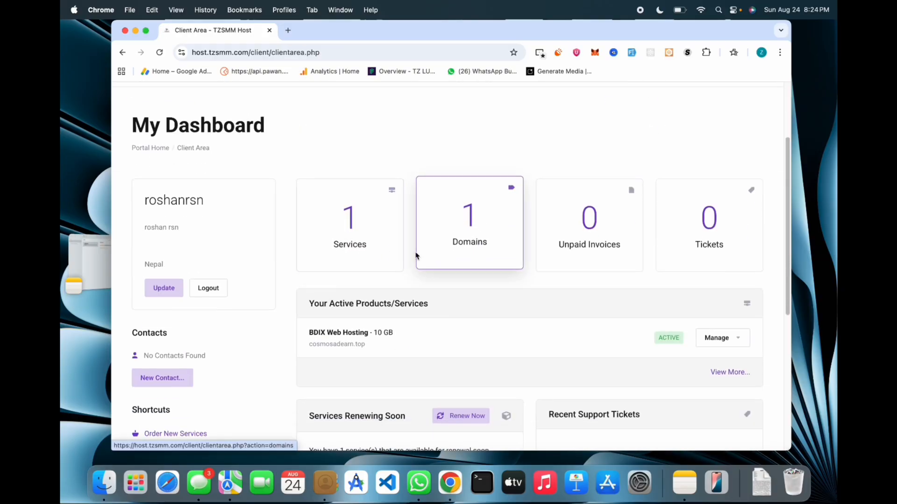
scroll(420, 290, "down", 1)
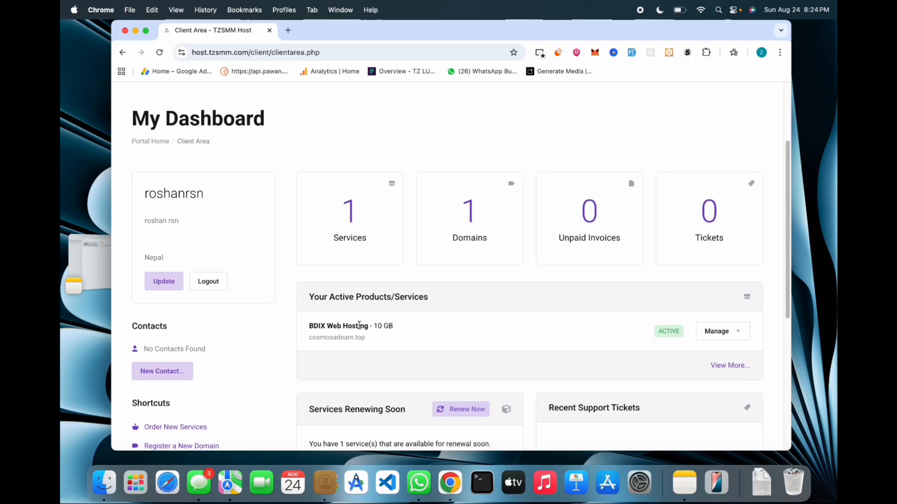
left_click(474, 222)
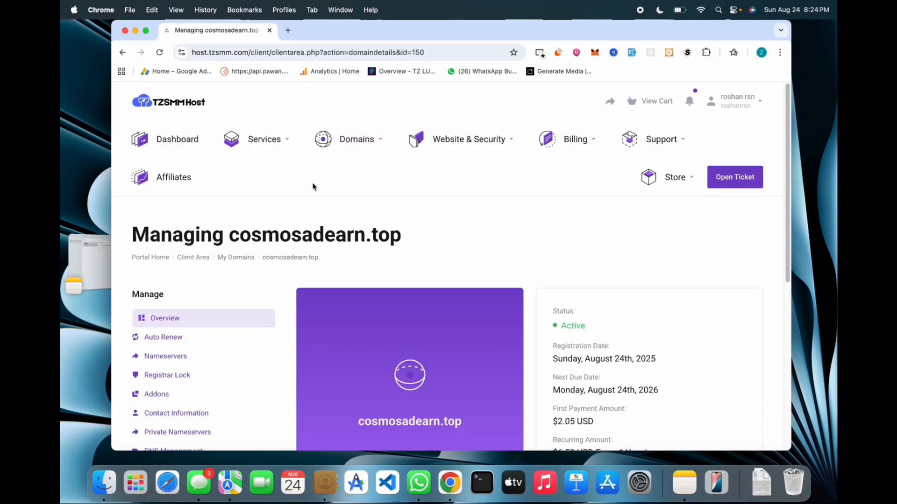
Step: Set Nameserver 1 to ns3.tzsmm.com and Nameserver 2 to ns4.tzsmm.com, then save
left_click(182, 359)
scroll(414, 355, "down", 3)
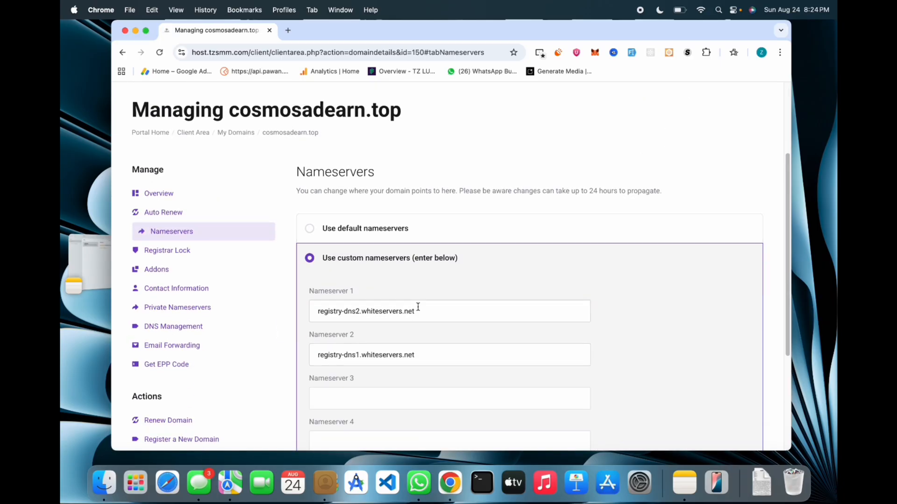
left_click_drag(432, 310, 110, 286)
type("n")
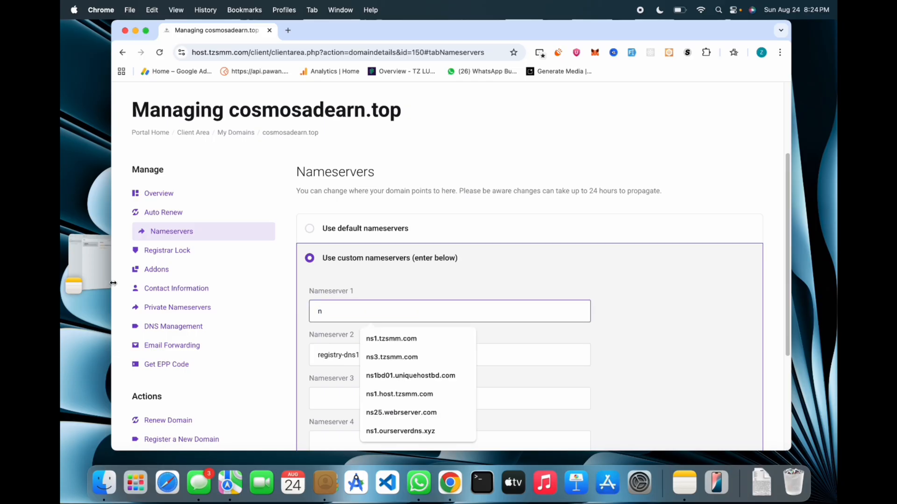
key("Down")
key("Down")
key("Tab")
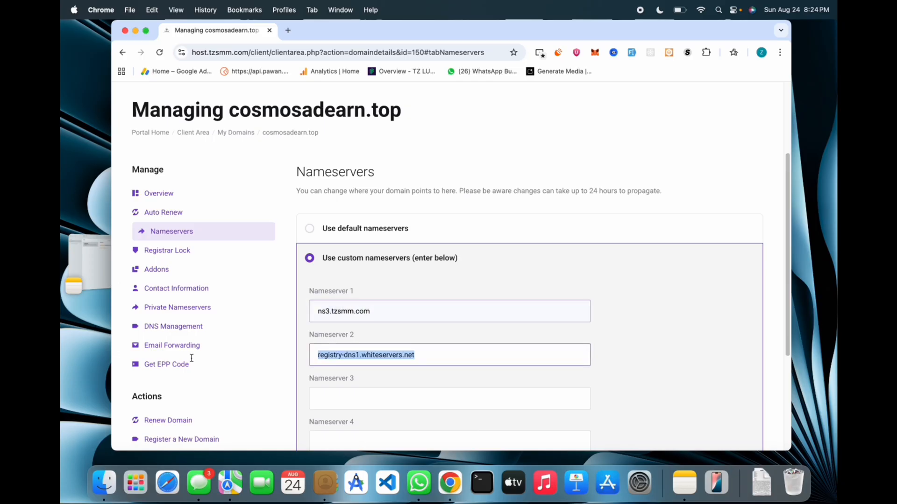
type("ns4.tzsmm.com")
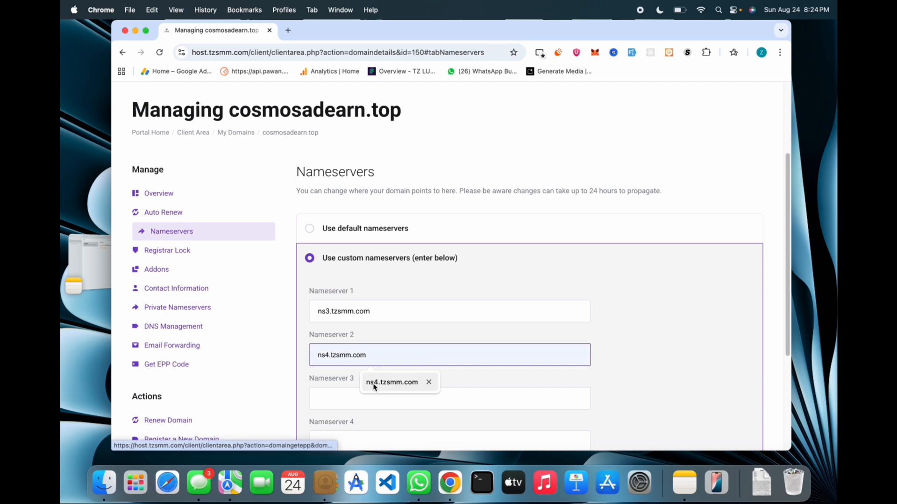
left_click(374, 384)
scroll(614, 229, "down", 1)
scroll(607, 225, "down", 3)
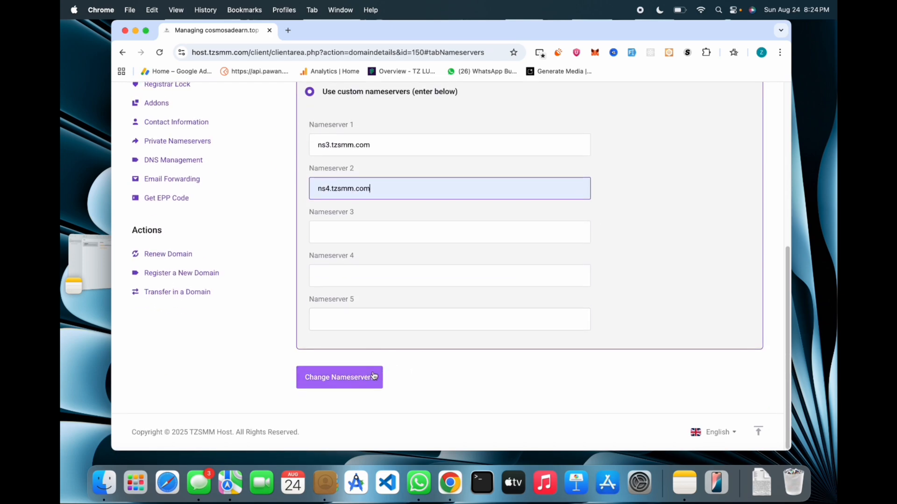
left_click(360, 386)
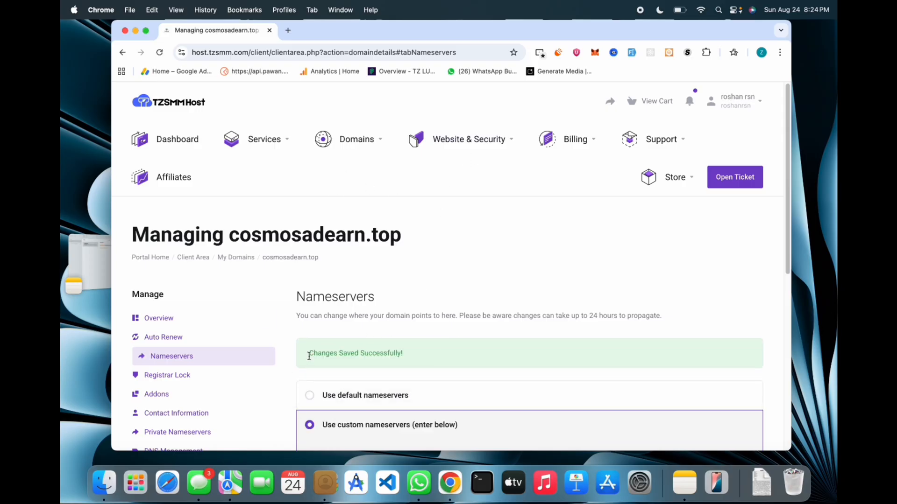
left_click_drag(309, 356, 429, 359)
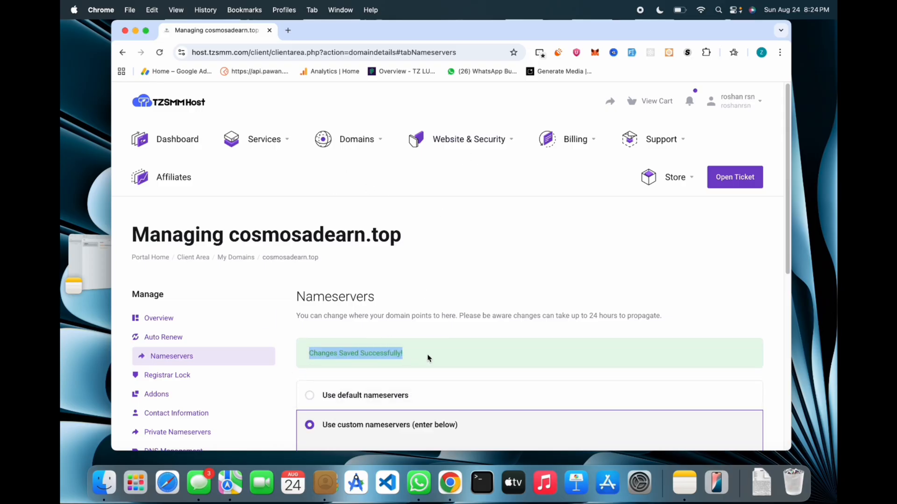
Step: Open the Whois Information lookup on whois.tzsmm.com in a new tab
left_click(288, 29)
type("whois.tzsmm.com")
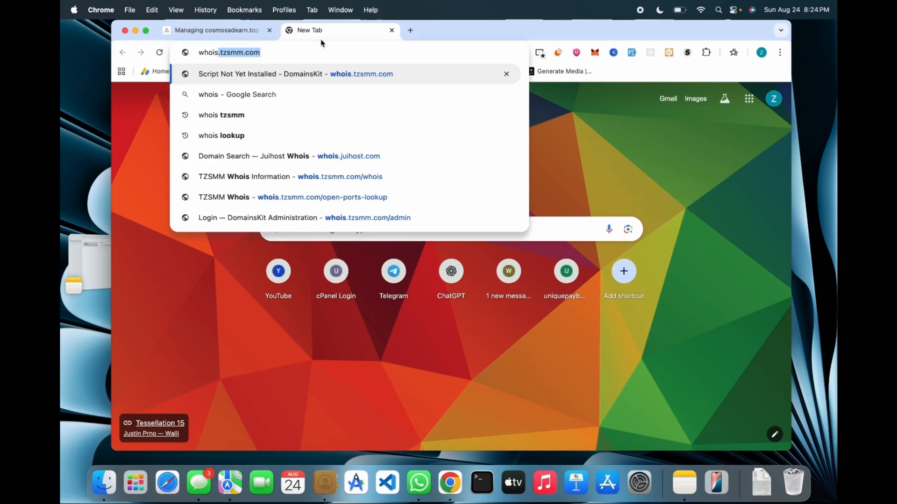
key("Return")
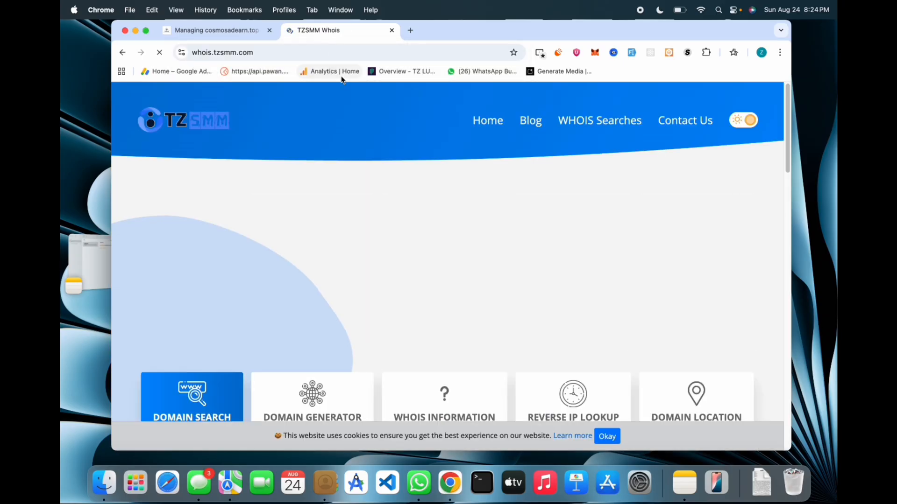
scroll(374, 210, "down", 1)
scroll(448, 266, "down", 2)
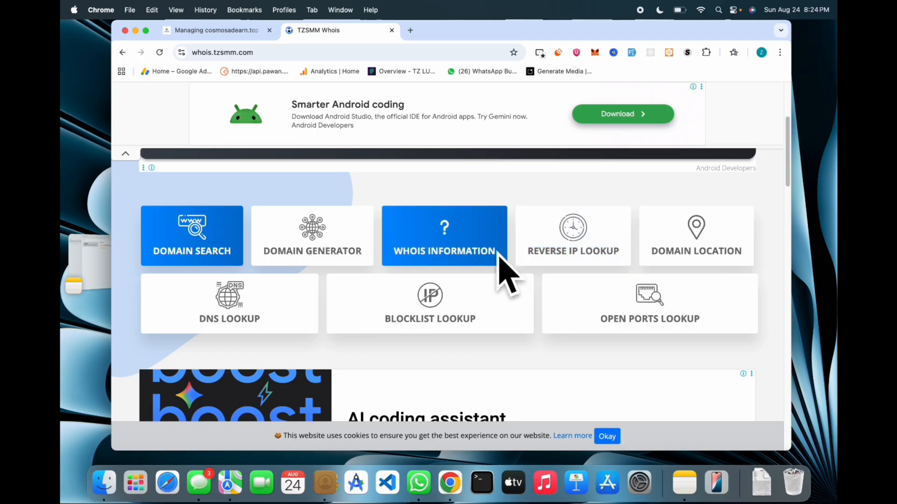
left_click(458, 256)
left_click(721, 146)
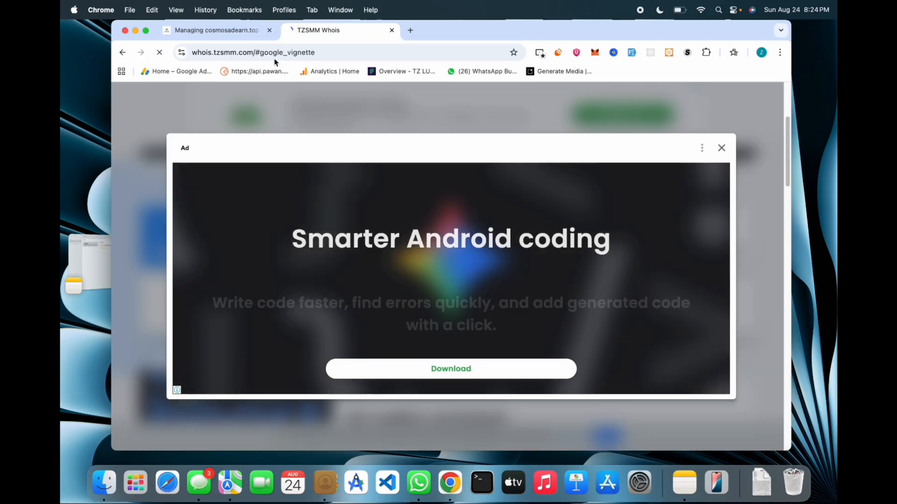
Step: Copy cosmosadearn.top from the management page and run a WHOIS lookup on it
left_click(246, 31)
left_click_drag(413, 241, 232, 236)
key("super+c")
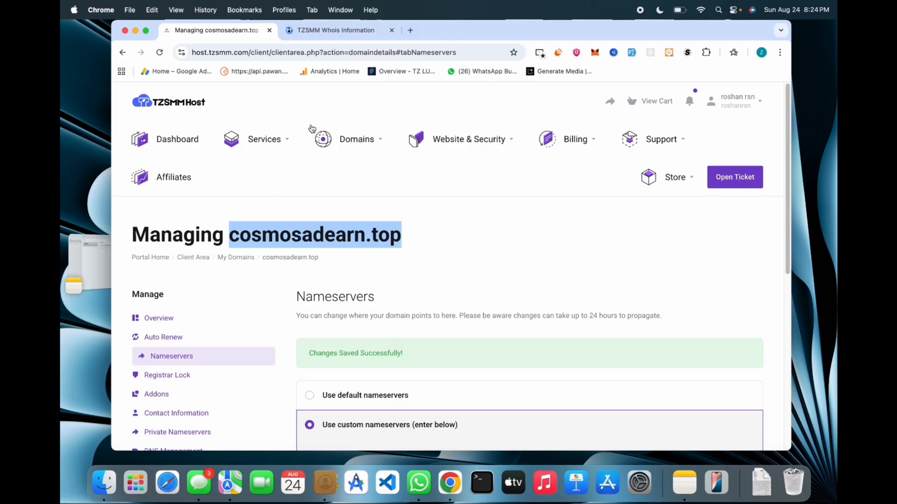
left_click(322, 30)
scroll(347, 317, "down", 10)
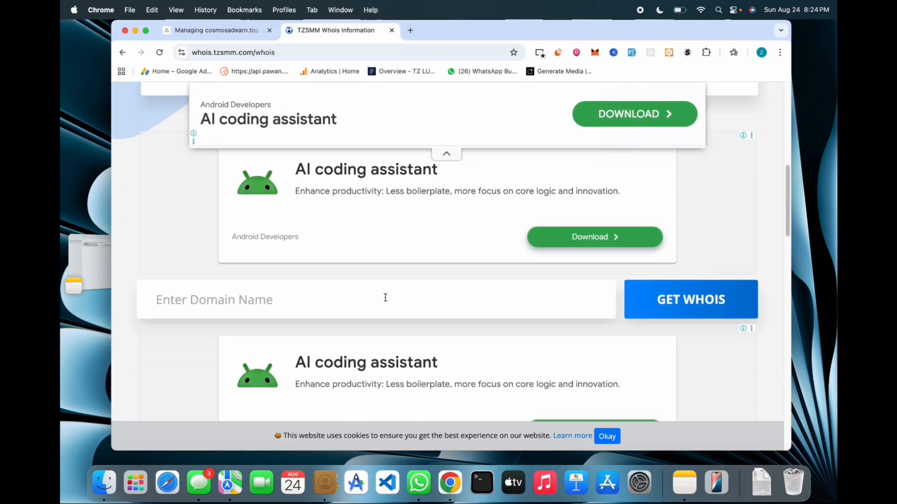
left_click(385, 297)
key("super+v")
left_click(687, 301)
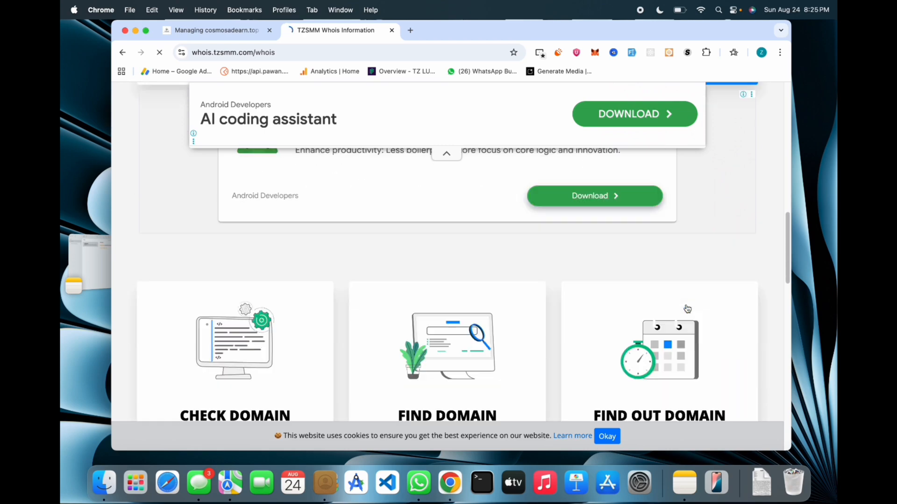
Step: Confirm the WHOIS record lists ns3/ns4.tzsmm.com, then return to the domain management tab
scroll(405, 268, "down", 10)
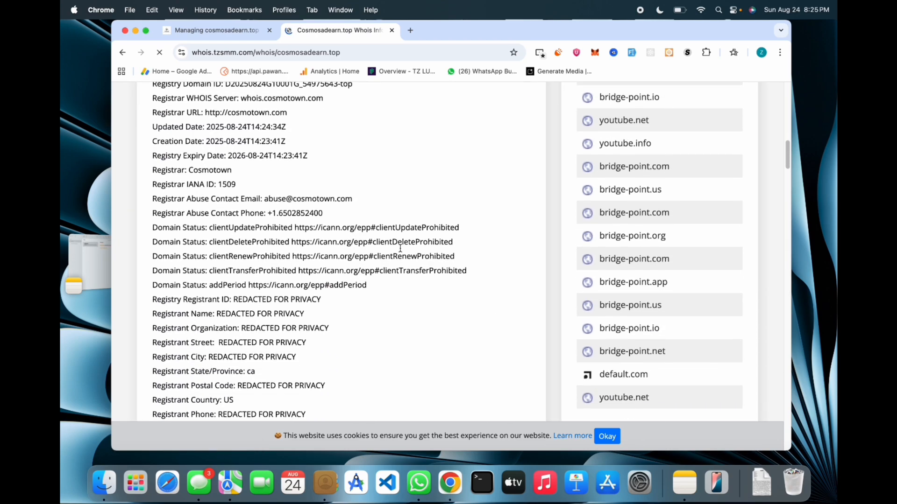
scroll(400, 252, "down", 8)
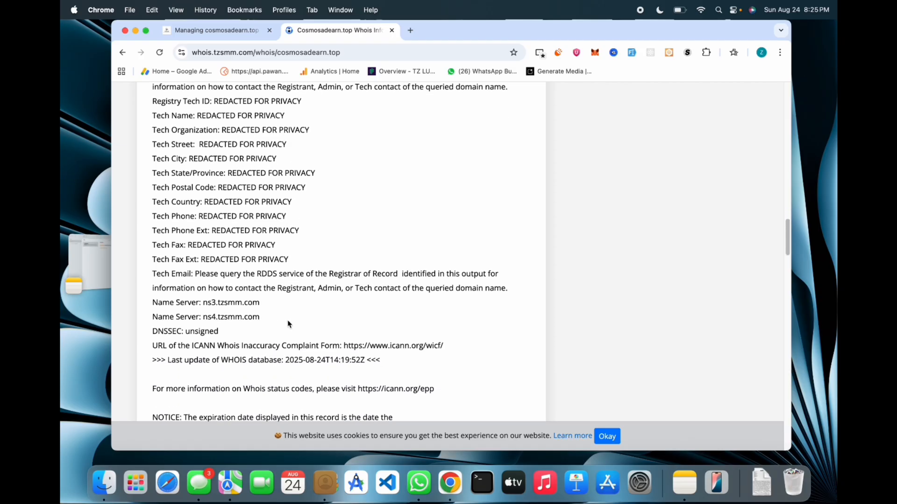
left_click_drag(286, 322, 150, 289)
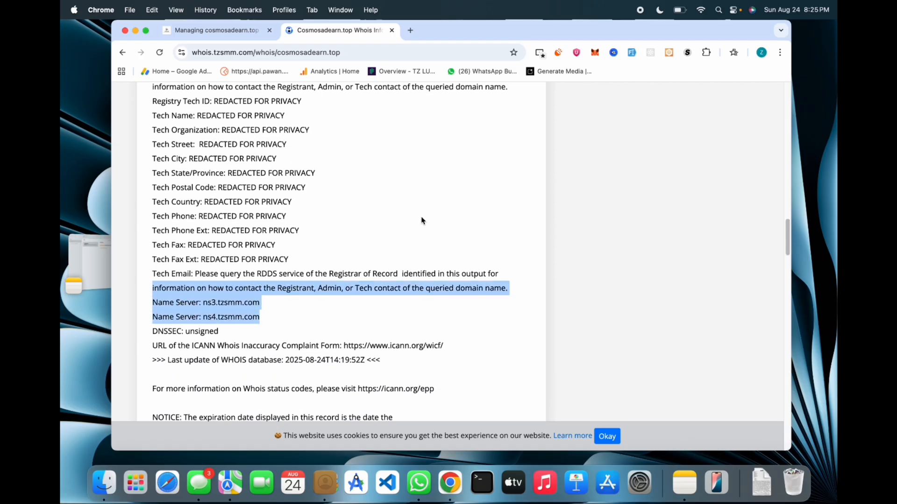
scroll(380, 113, "up", 20)
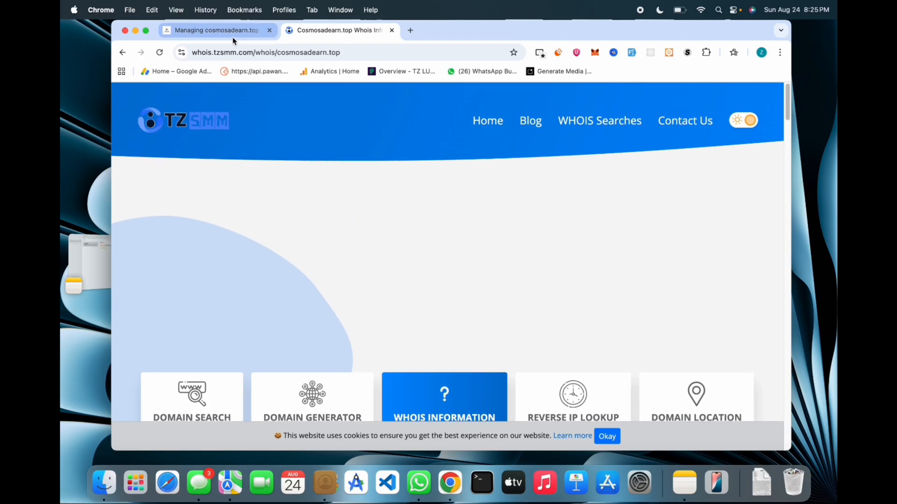
left_click(232, 34)
Step: Open the BDIX Web Hosting plan from My Services and log in to its cPanel
left_click(269, 169)
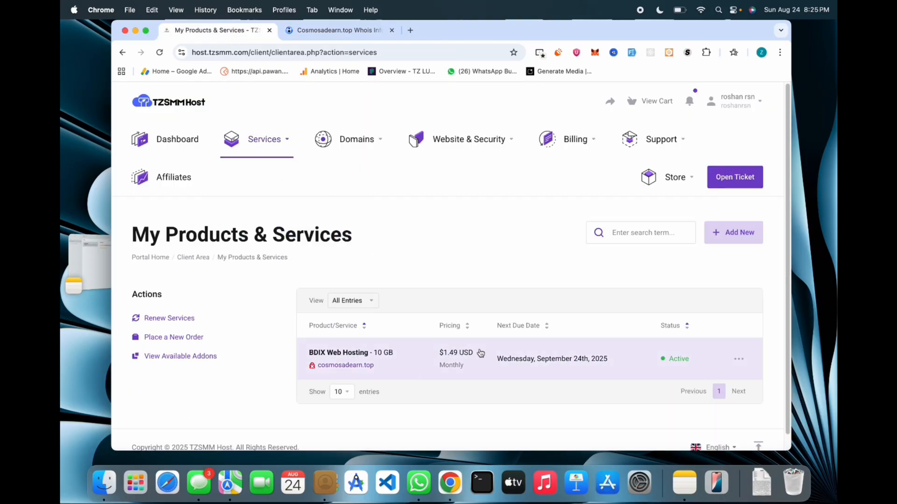
left_click(416, 359)
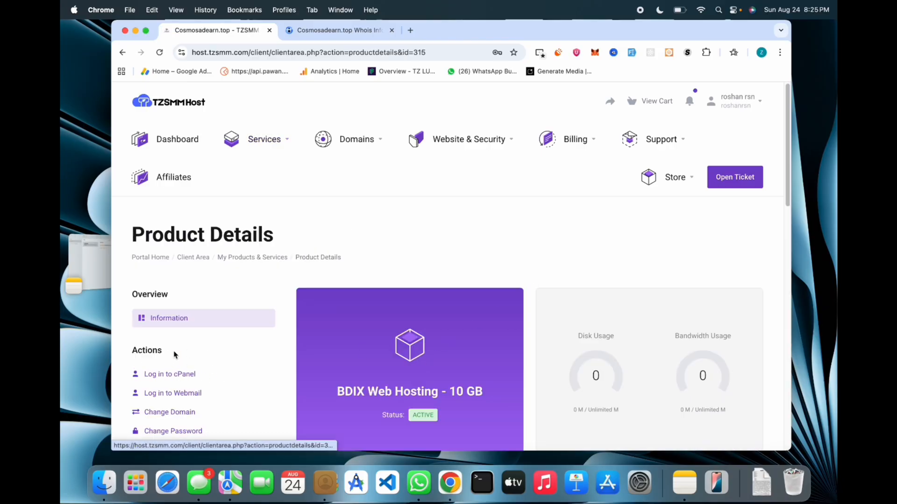
left_click(194, 375)
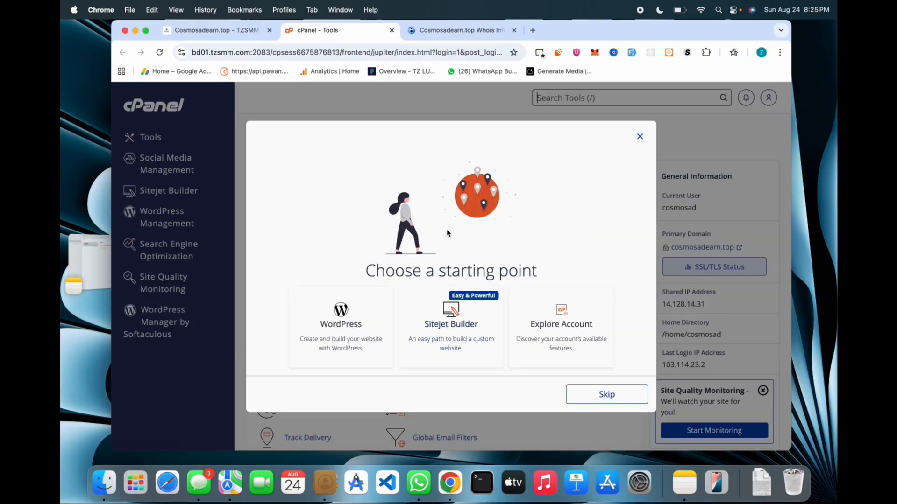
Step: Dismiss the starting-point prompt, search tools for 'database' and open Database Wizard
left_click(641, 137)
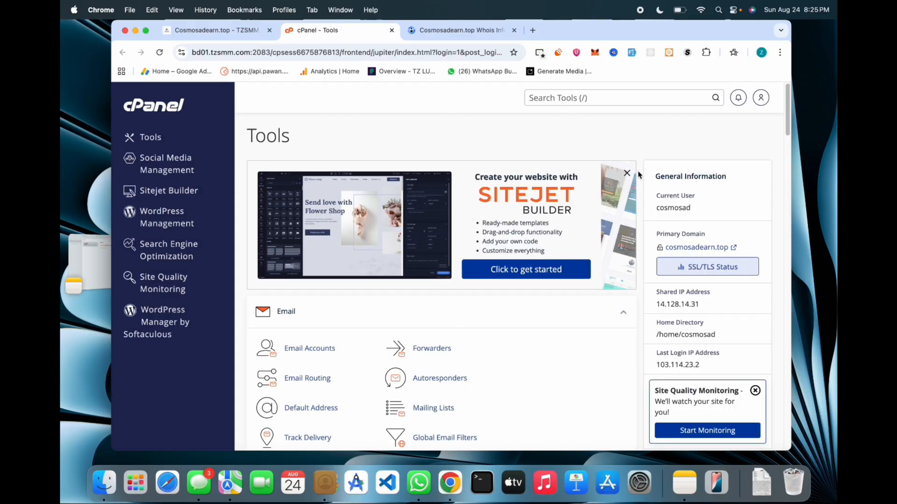
scroll(465, 275, "down", 15)
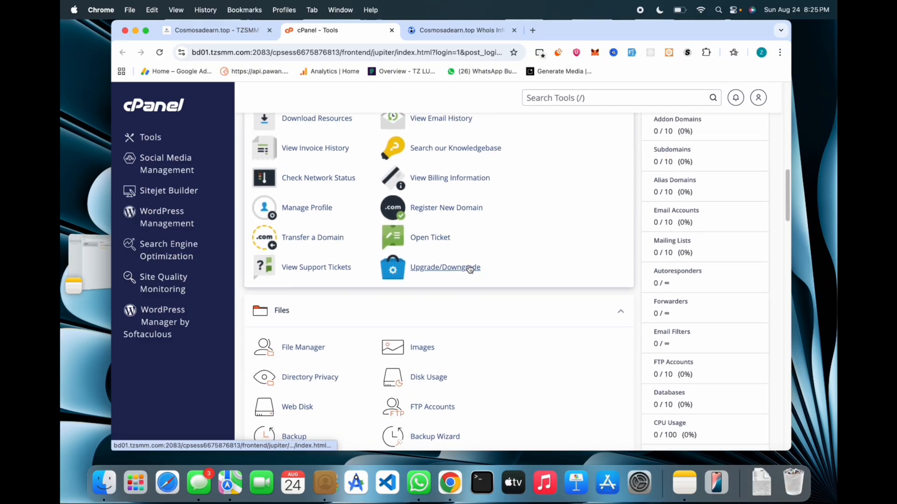
right_click(470, 270)
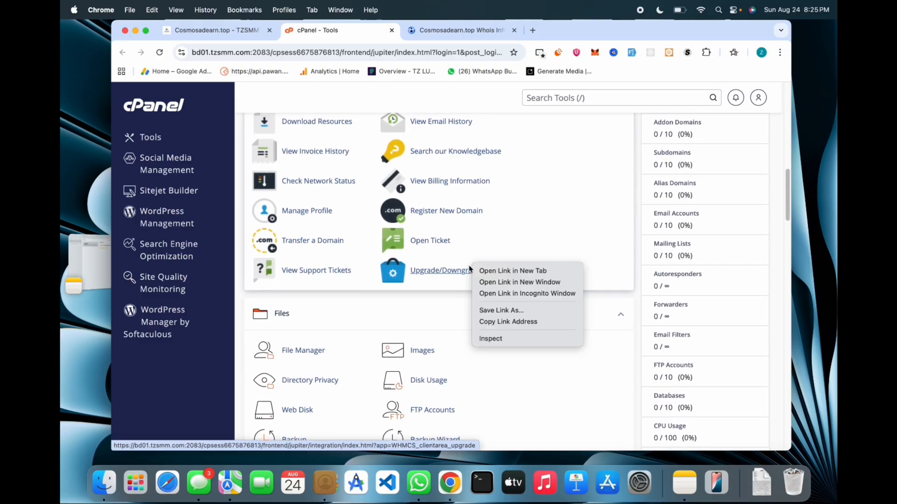
left_click(458, 294)
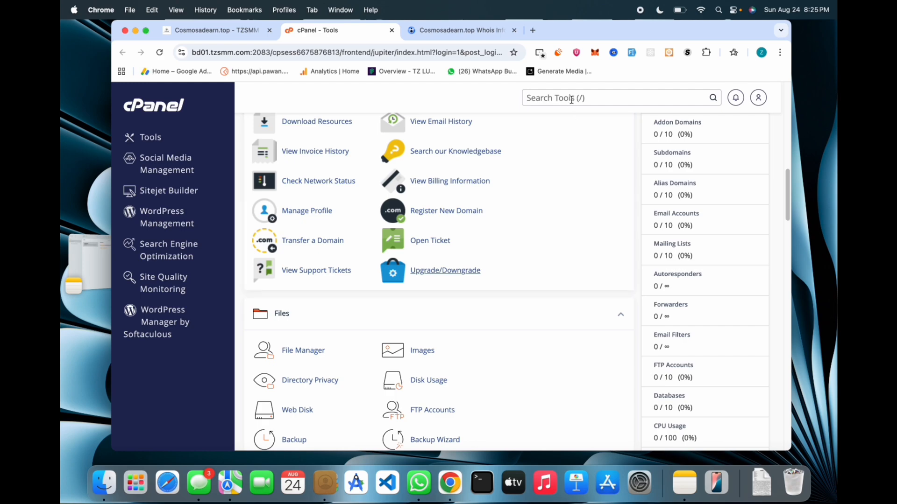
left_click(571, 100)
type("database")
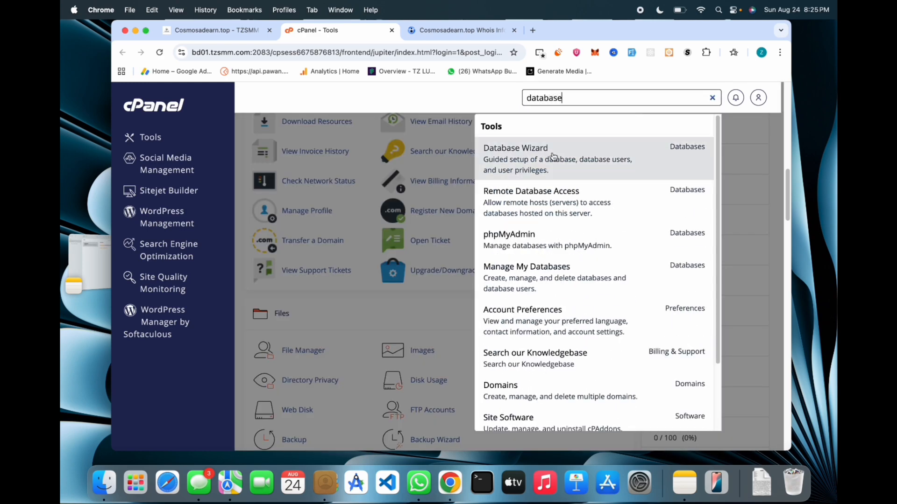
left_click(573, 159)
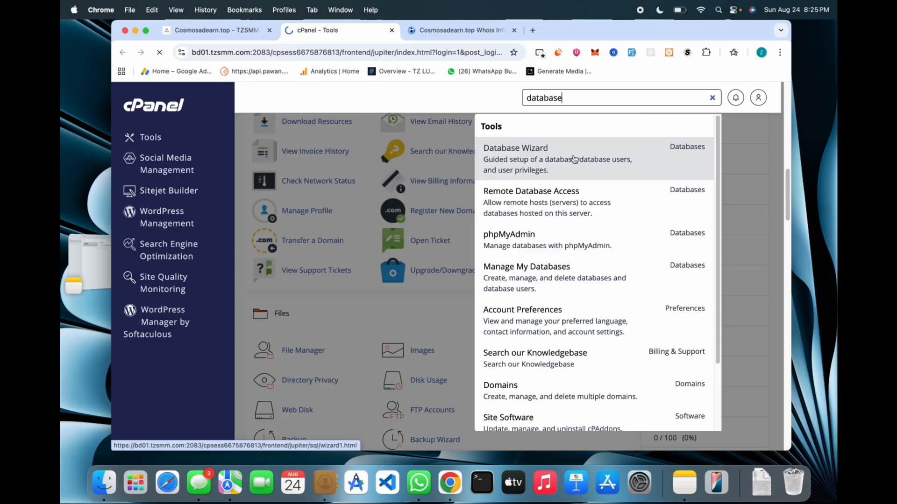
Step: Create the database named 'crazy' (cosmosad_crazy) in the Database Wizard
left_click(331, 248)
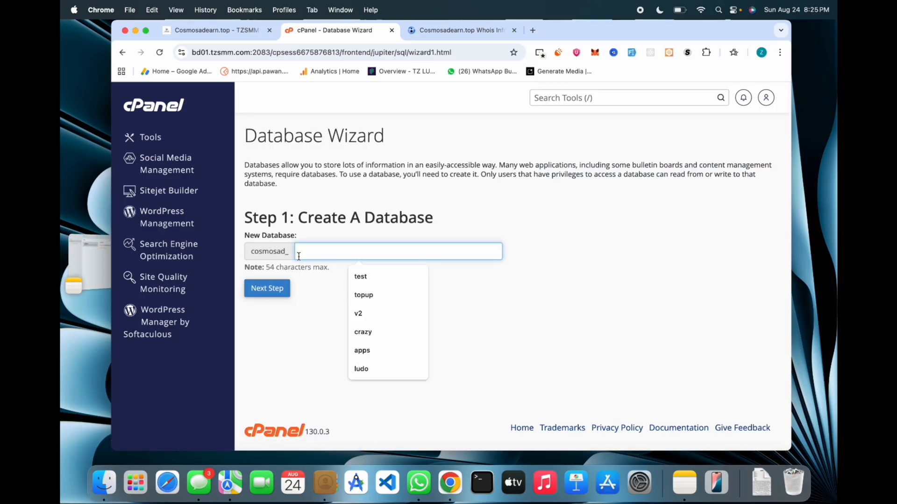
type("c")
left_click(364, 277)
left_click(263, 287)
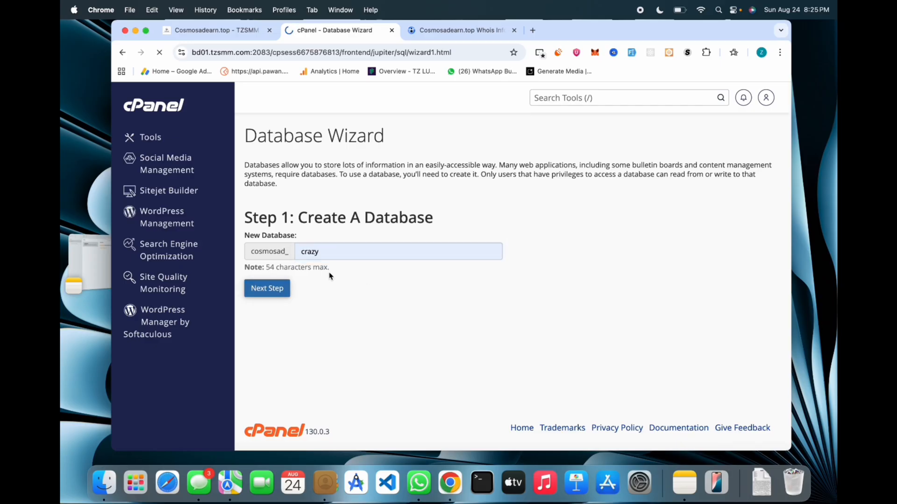
Step: Create the database user 'crazy' with a generated strong password
left_click(334, 238)
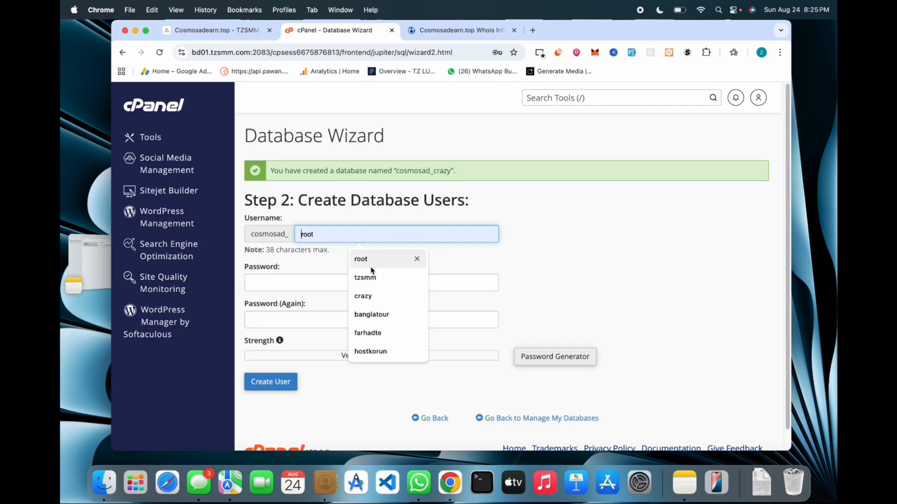
left_click(366, 293)
left_click(560, 360)
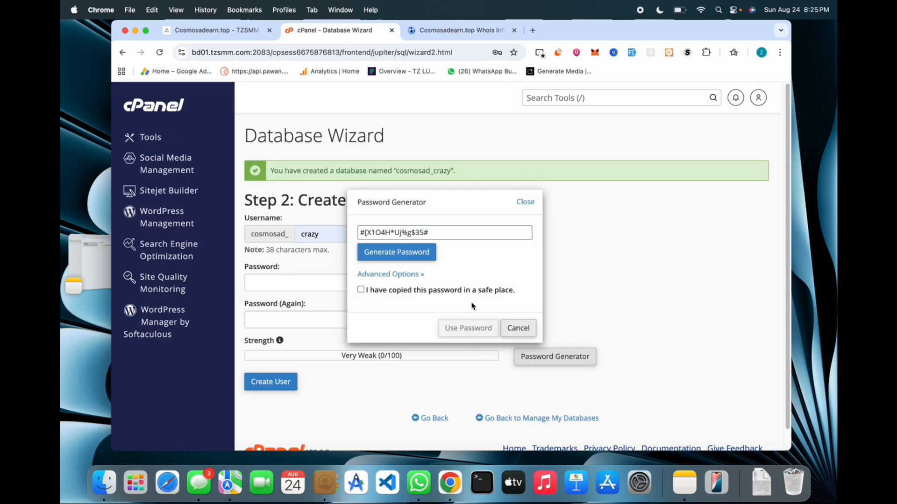
left_click(421, 291)
left_click_drag(440, 233, 120, 217)
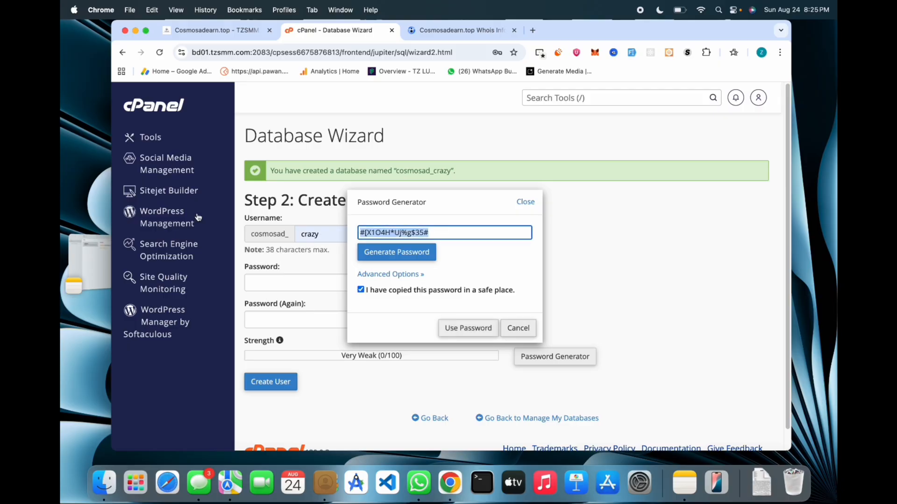
left_click(467, 328)
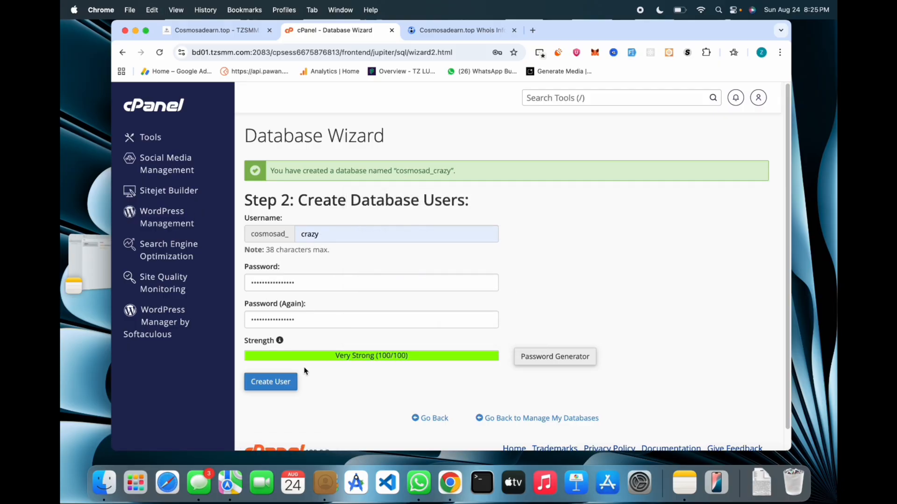
left_click(285, 386)
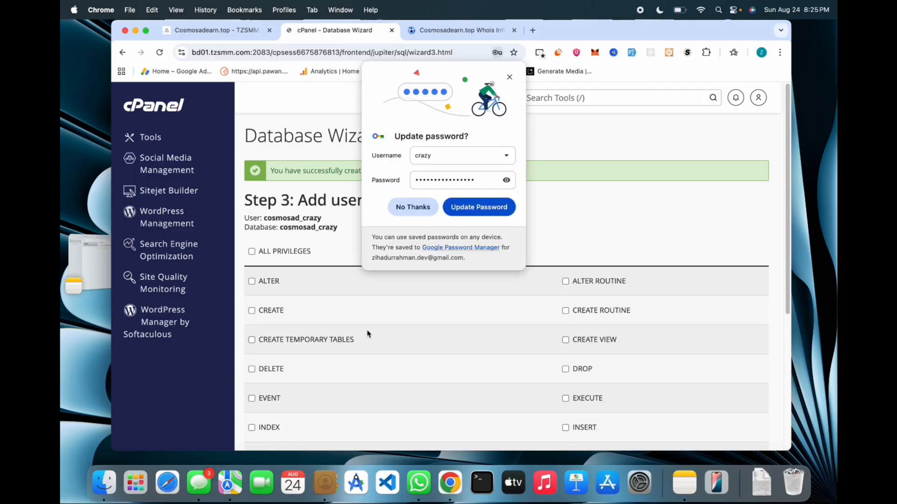
Step: Grant the new user ALL PRIVILEGES on the database and save the changes
left_click(291, 253)
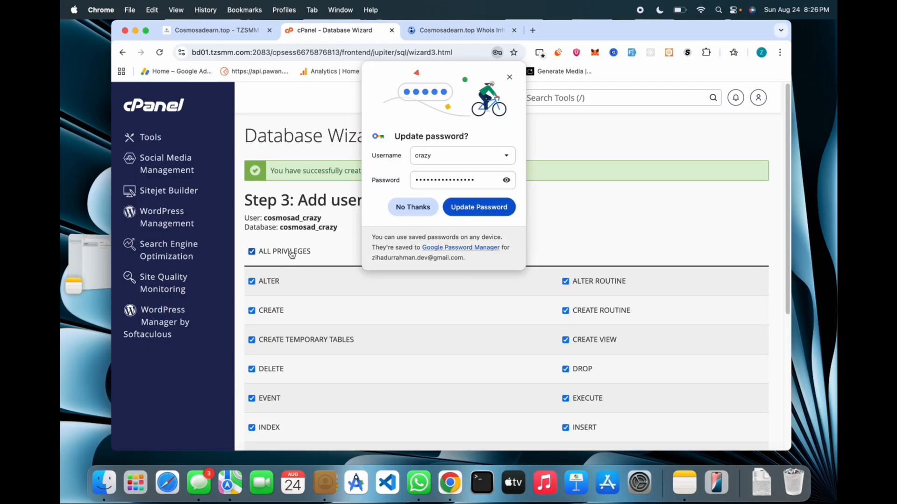
left_click(509, 77)
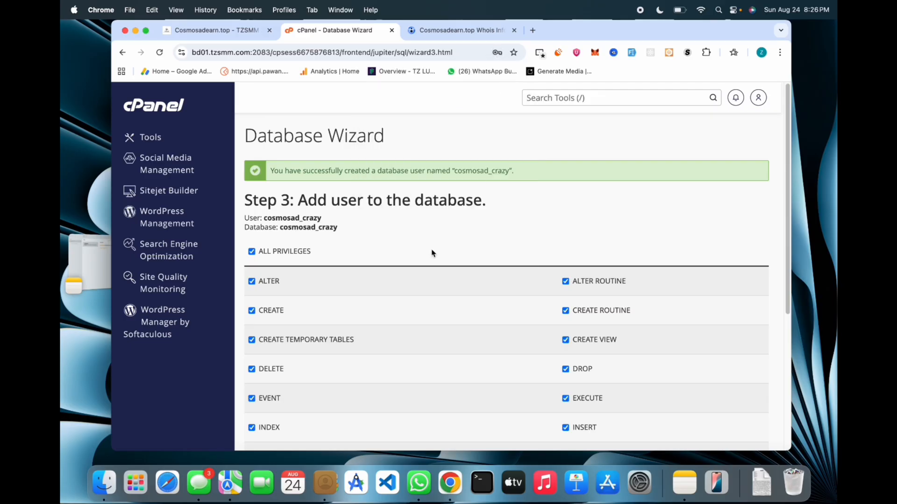
scroll(426, 242, "down", 5)
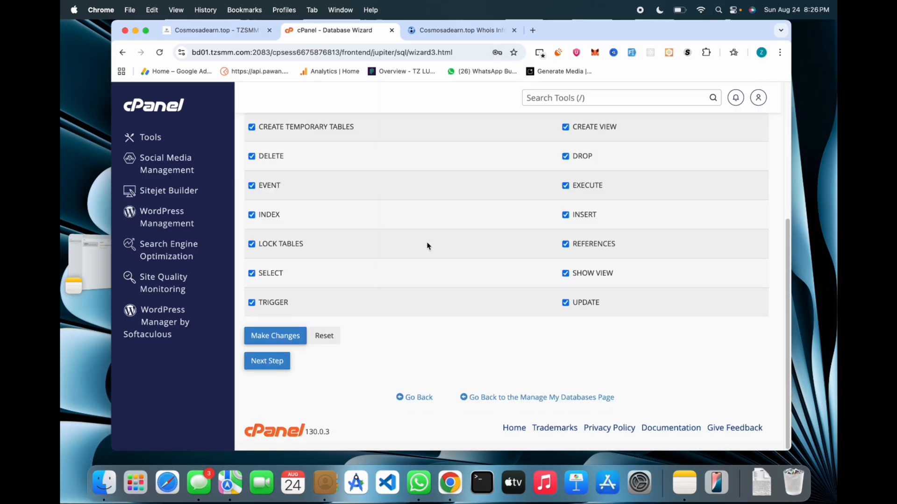
left_click(279, 326)
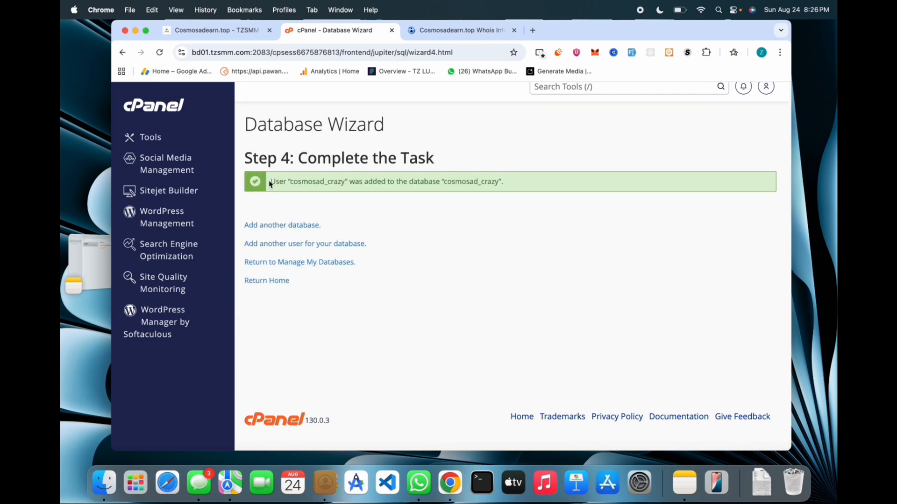
left_click_drag(270, 184, 473, 192)
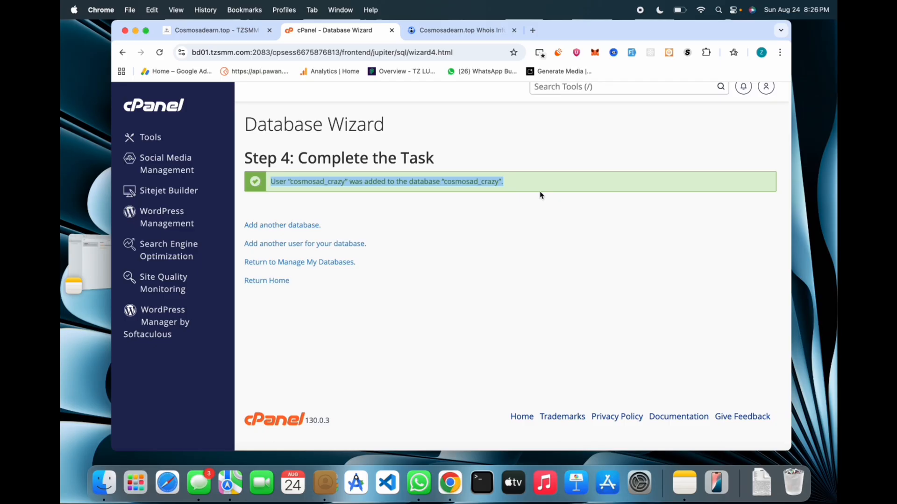
scroll(539, 194, "down", 1)
scroll(538, 190, "up", 2)
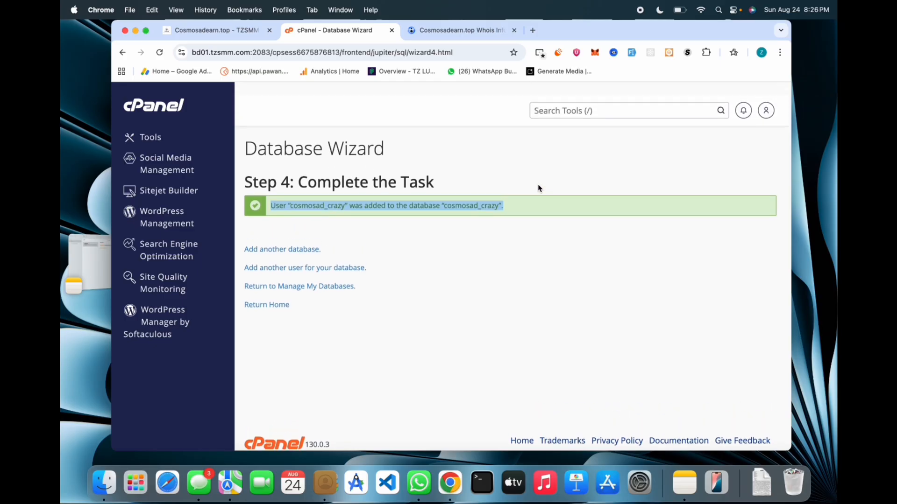
Step: Search cPanel tools for 'mysql' and open phpMyAdmin
left_click(583, 110)
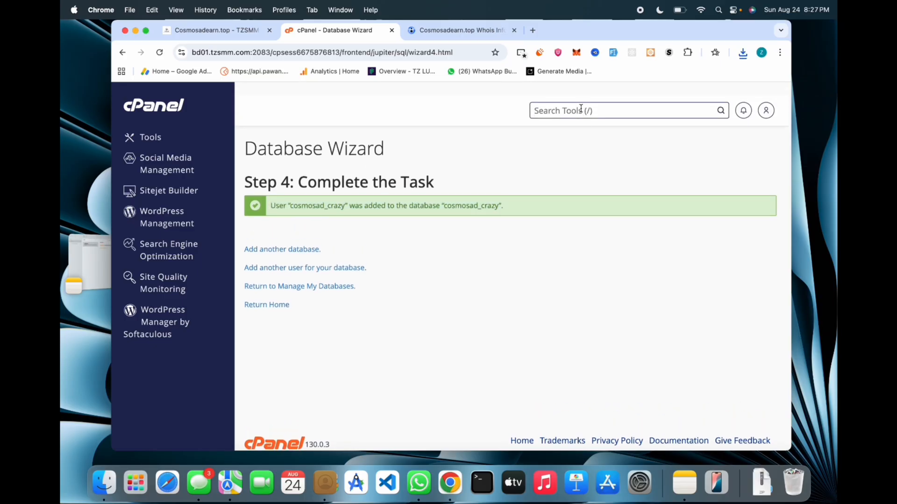
type("my")
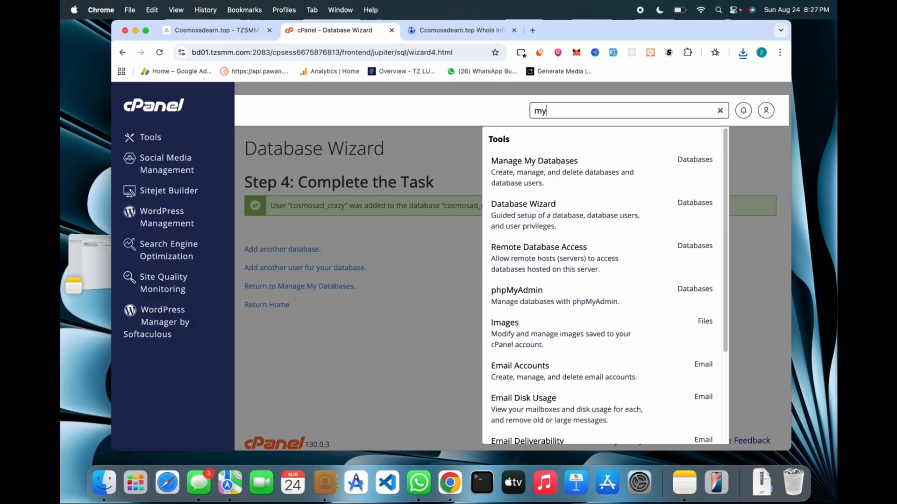
type("sql")
left_click(555, 170)
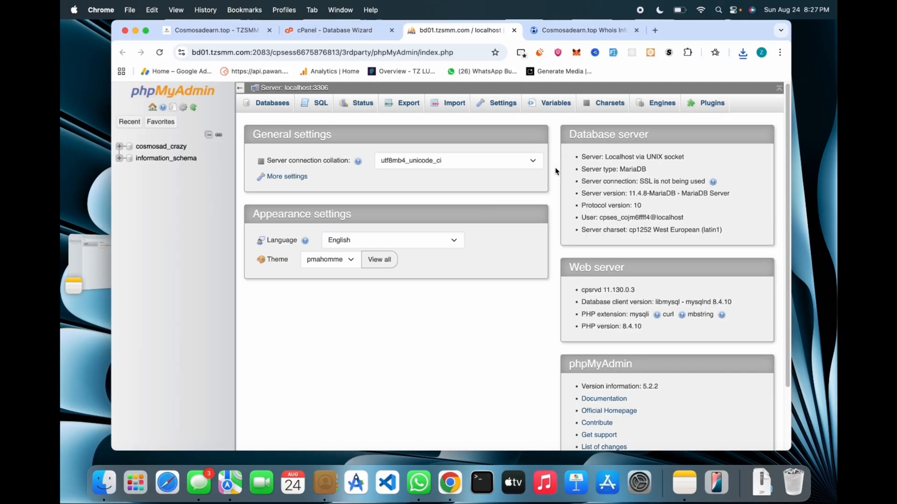
Step: Choose MONETAG ADS + TELEGRAM JOIN TASK BOT.sql as the import file for cosmosad_crazy
left_click(162, 146)
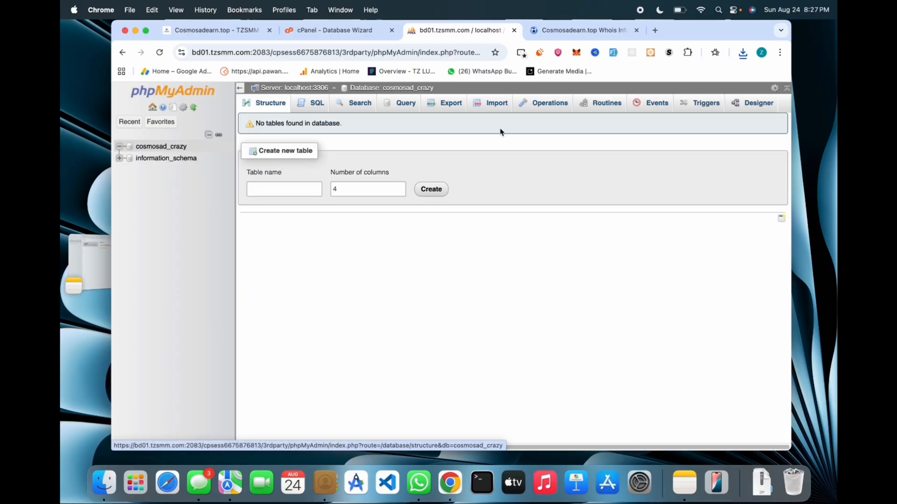
left_click(496, 103)
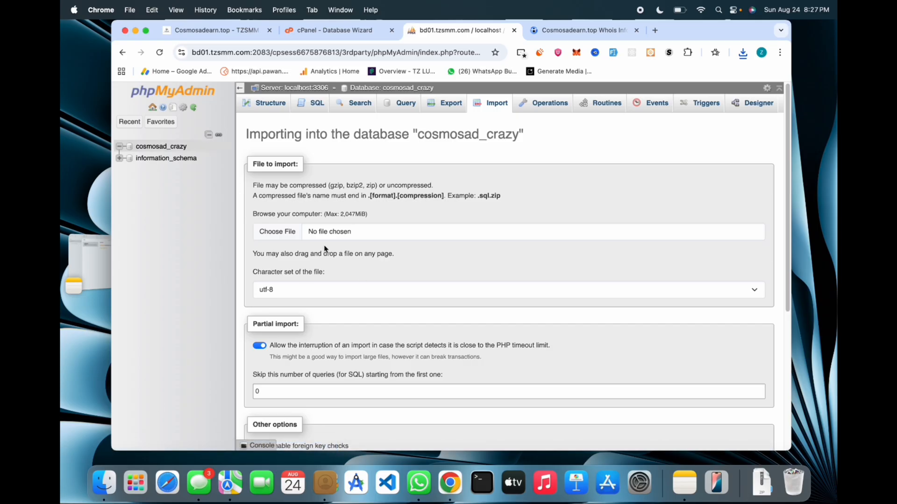
left_click(314, 232)
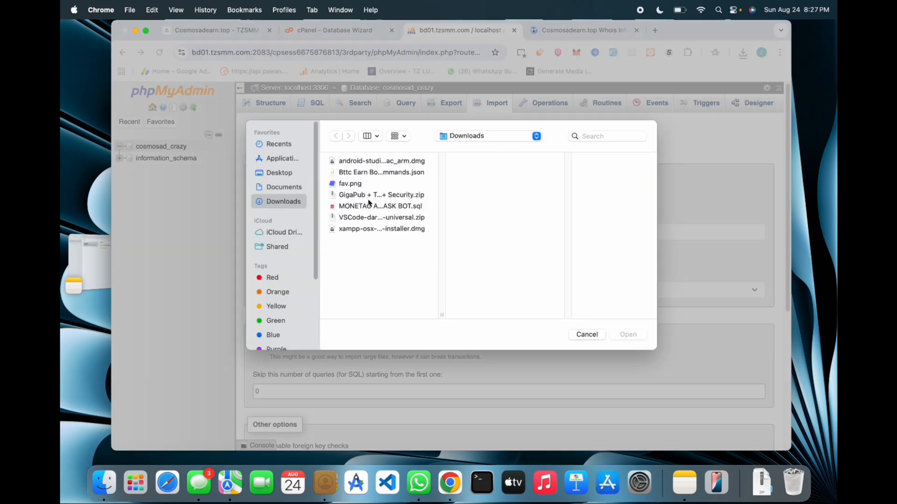
left_click(380, 207)
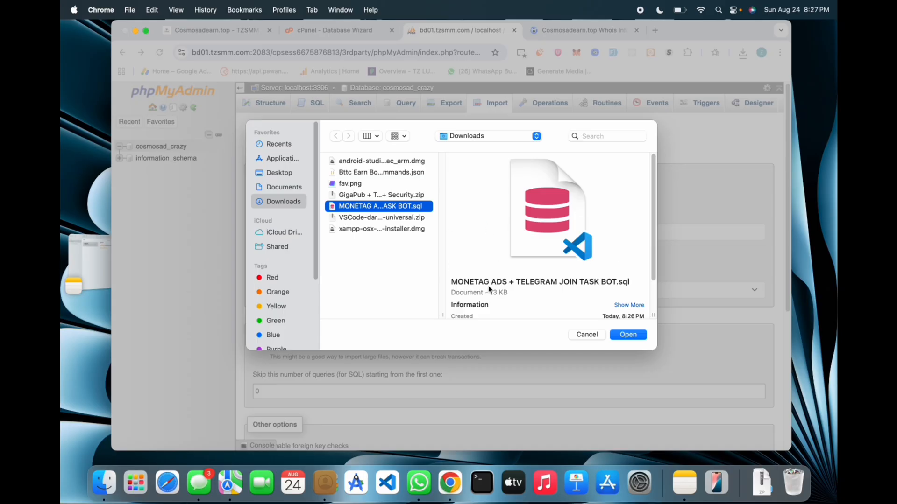
scroll(568, 290, "down", 3)
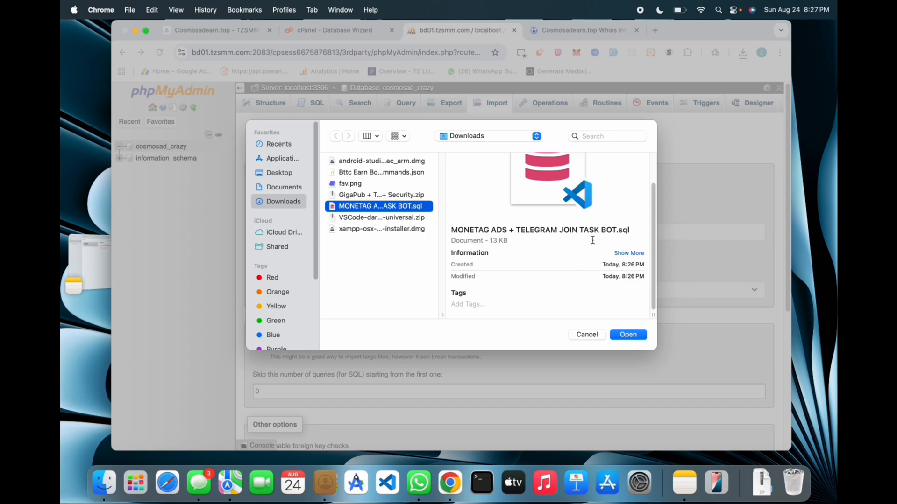
left_click(636, 336)
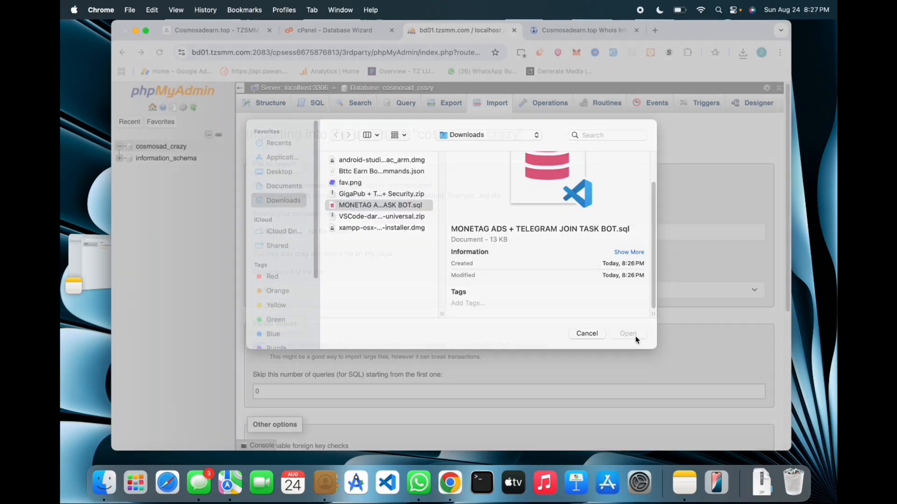
Step: Run the import and view the 16 new tables in cosmosad_crazy
scroll(392, 272, "down", 5)
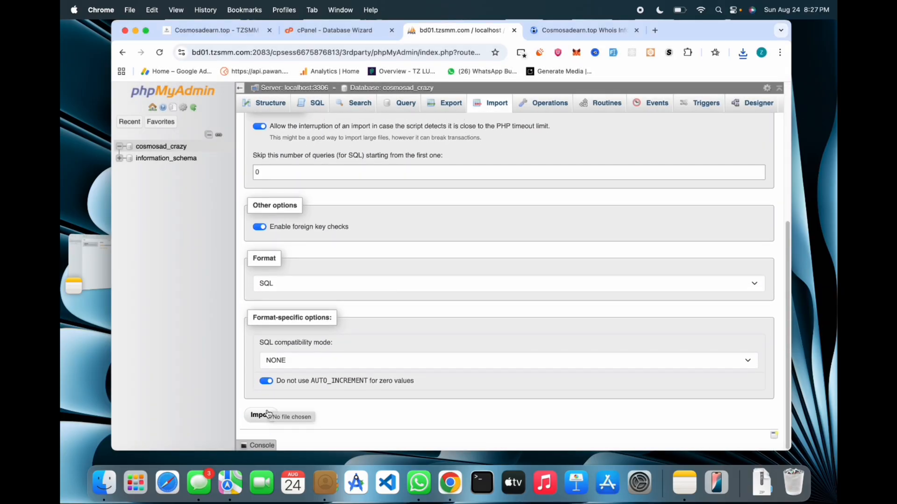
left_click(269, 415)
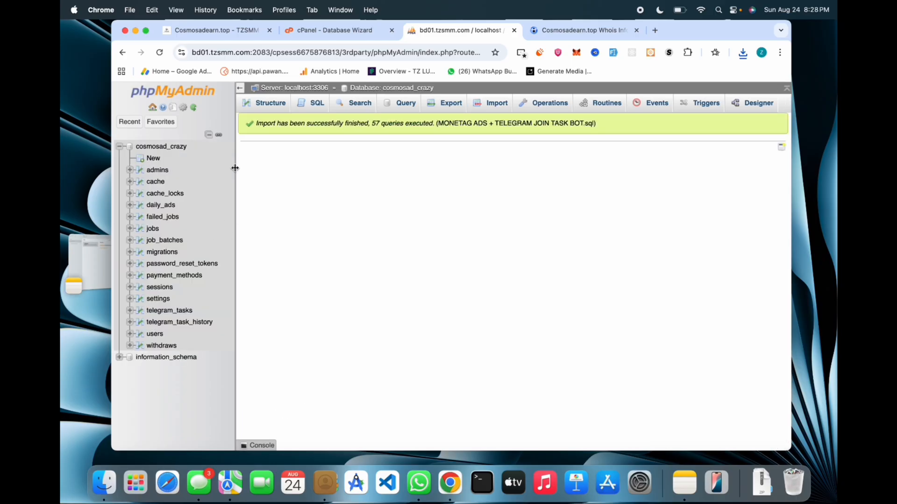
left_click(178, 147)
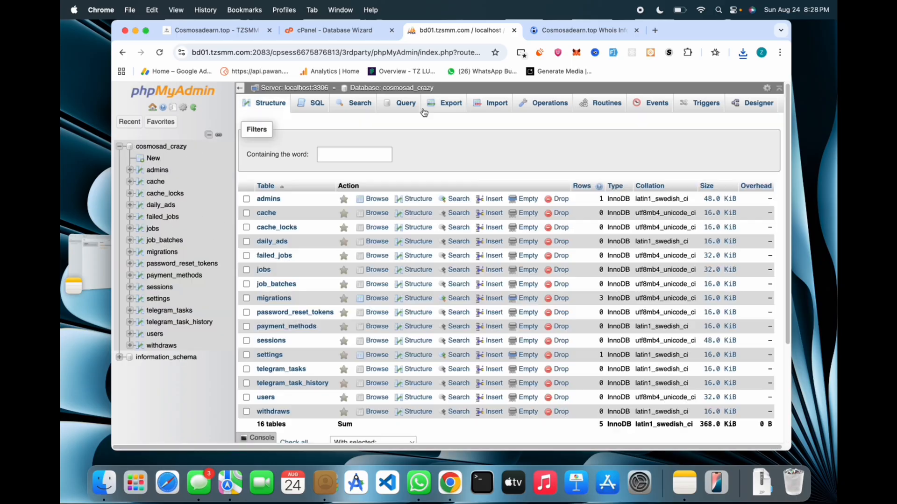
left_click(362, 35)
Step: Open cPanel File Manager at the public_html folder
left_click_drag(588, 107, 457, 112)
type("fil")
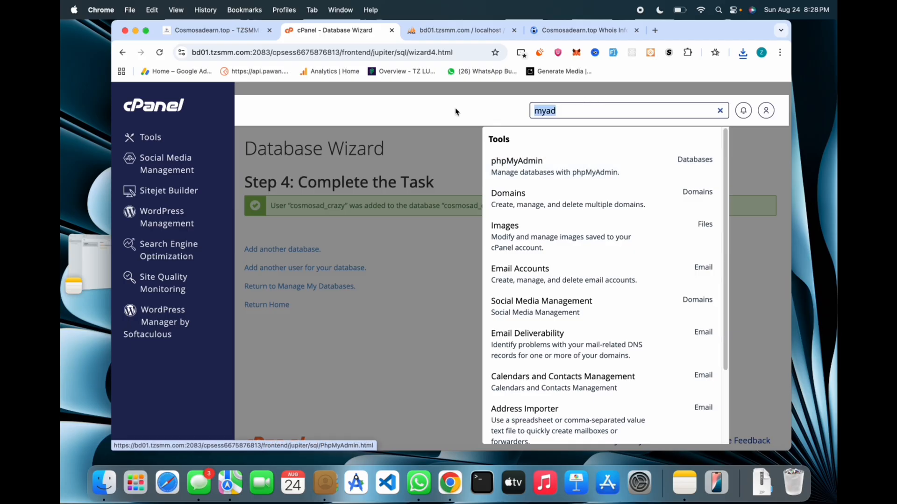
type("e")
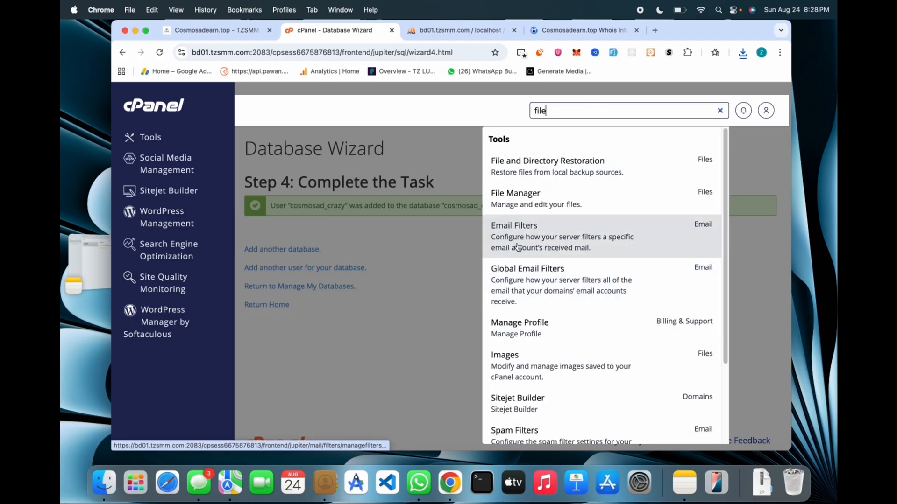
left_click(531, 209)
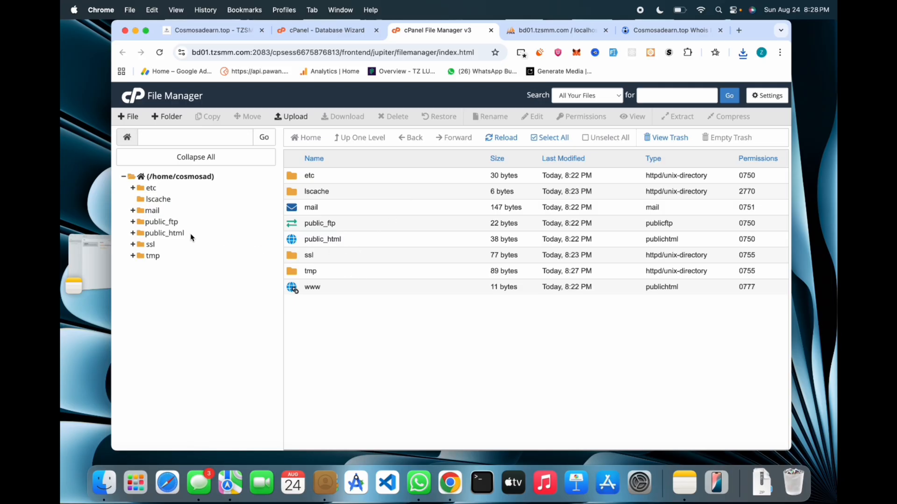
left_click(190, 235)
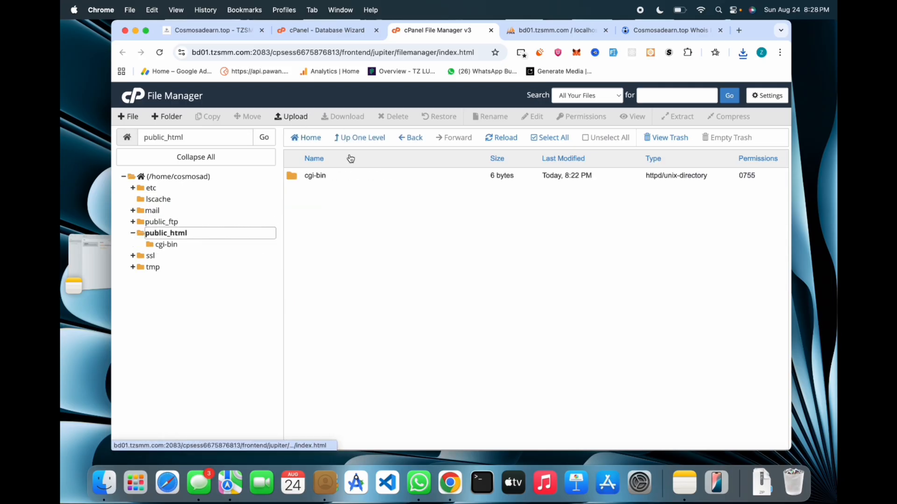
Step: Upload GigaPub + Telegram Task + Security.zip (36.39 MB) into public_html
left_click(295, 117)
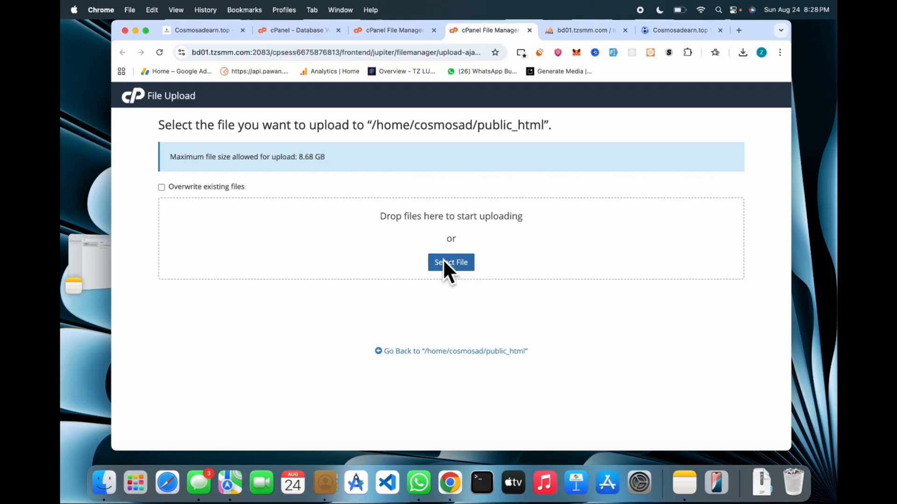
left_click(447, 266)
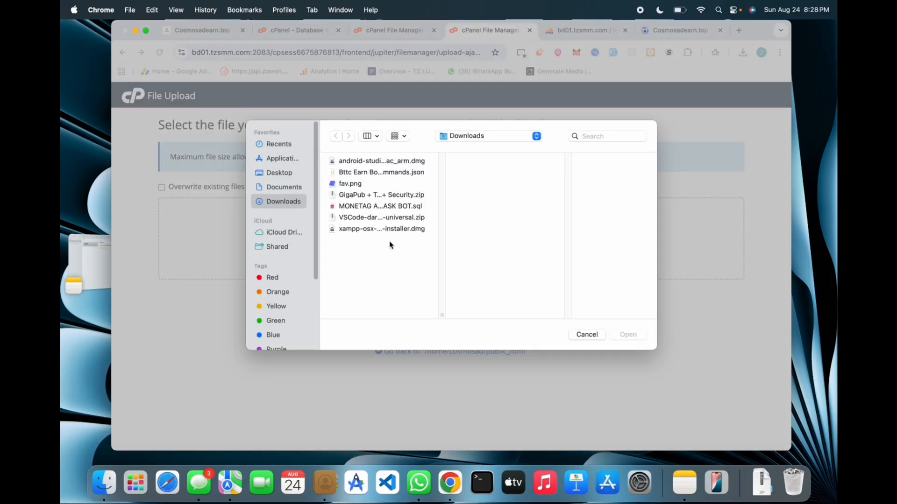
left_click(362, 197)
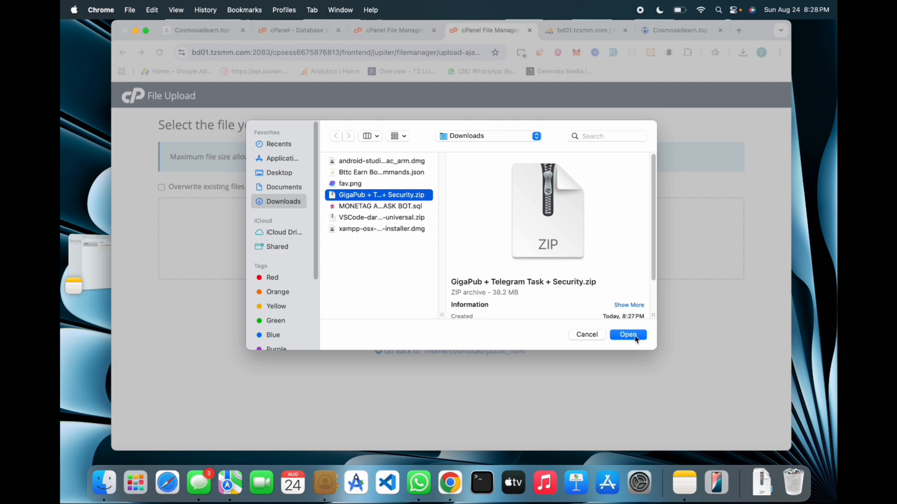
left_click(634, 336)
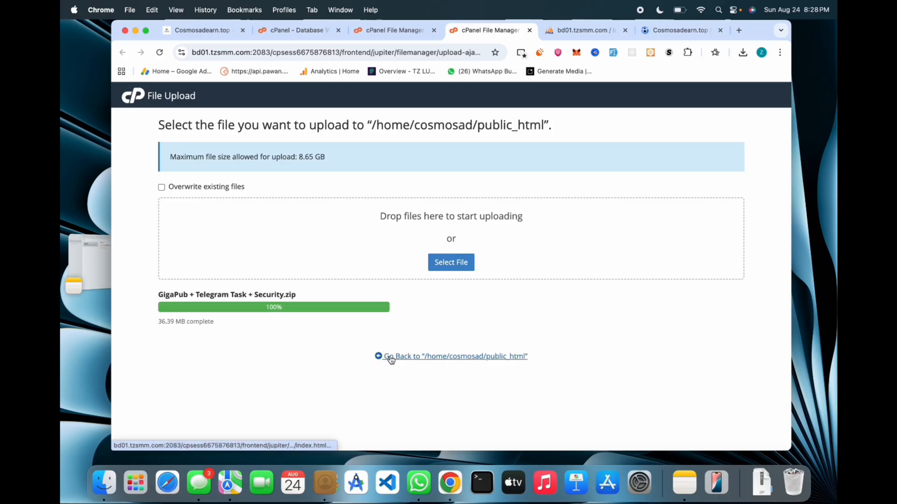
left_click(475, 360)
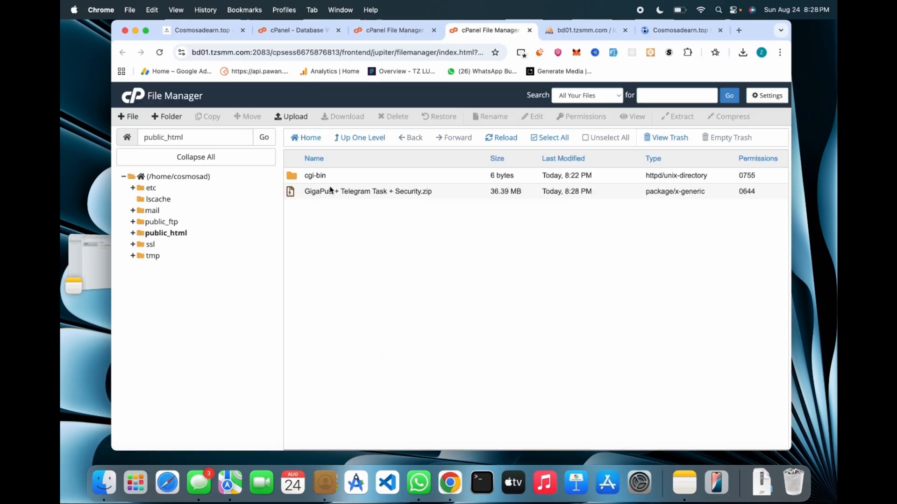
Step: Extract the GigaPub zip archive into /public_html
right_click(328, 191)
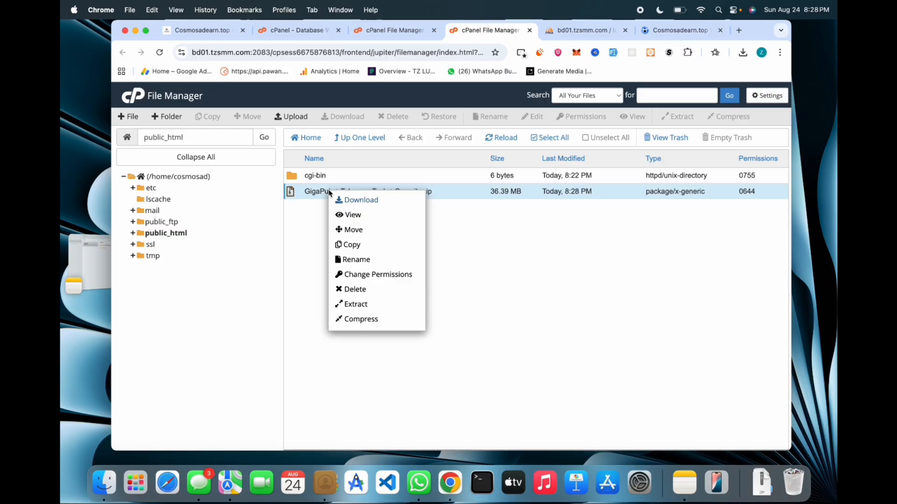
left_click(354, 305)
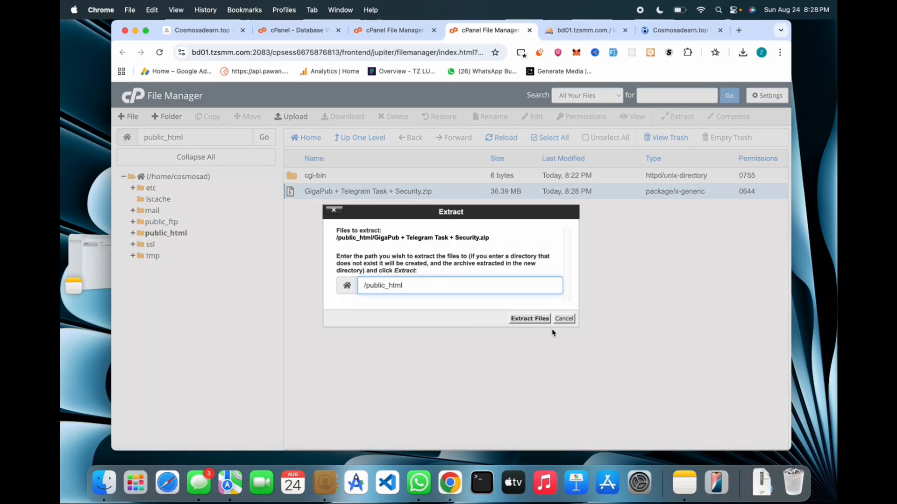
left_click(529, 319)
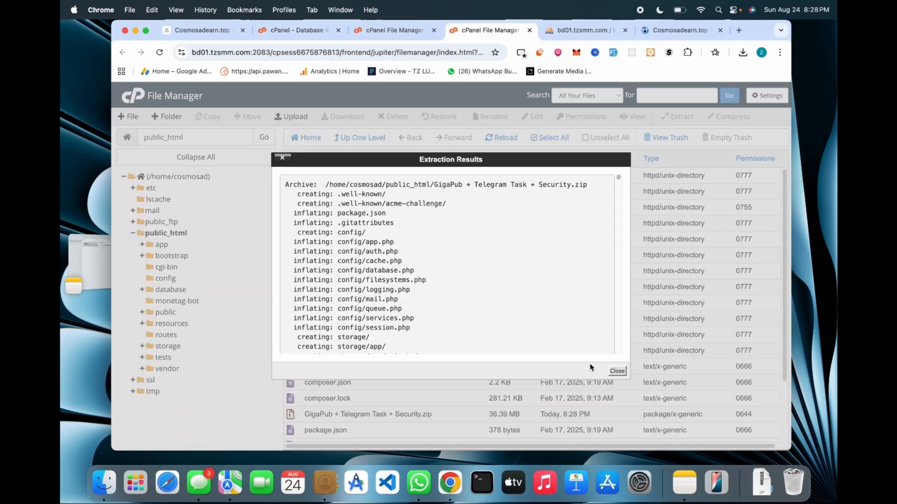
left_click(617, 370)
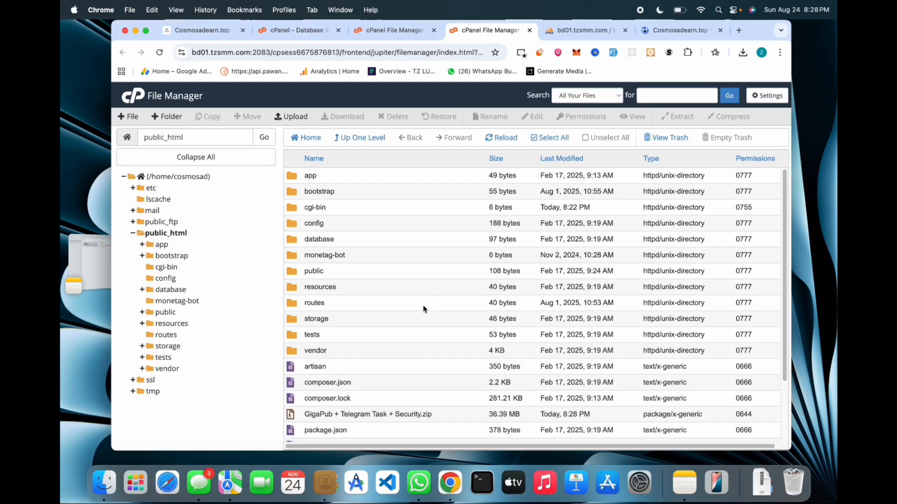
Step: Permanently delete the GigaPub zip, skipping the trash
right_click(348, 413)
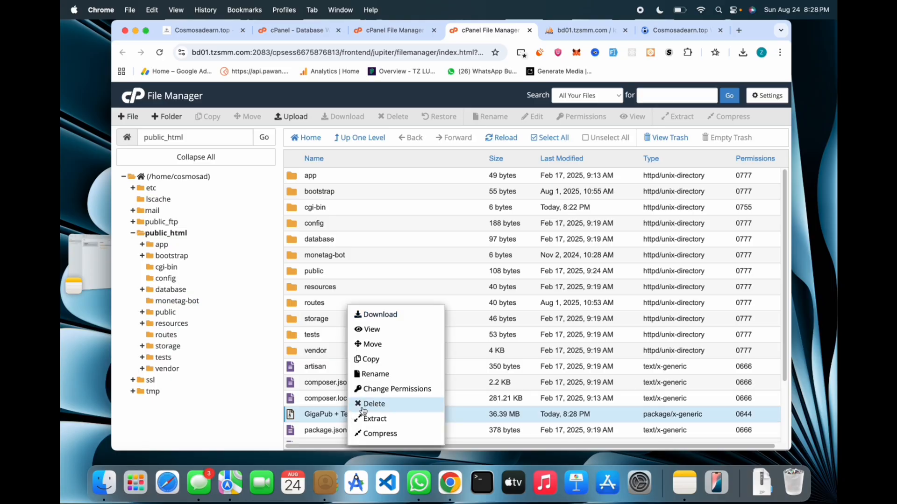
left_click(364, 403)
left_click(451, 274)
left_click(536, 298)
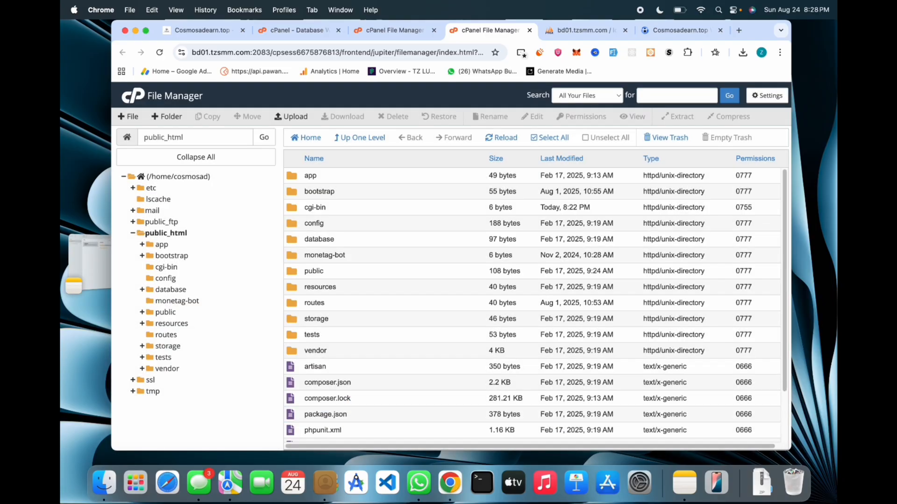
Step: Enable showing hidden dotfiles in the File Manager preferences
left_click(769, 98)
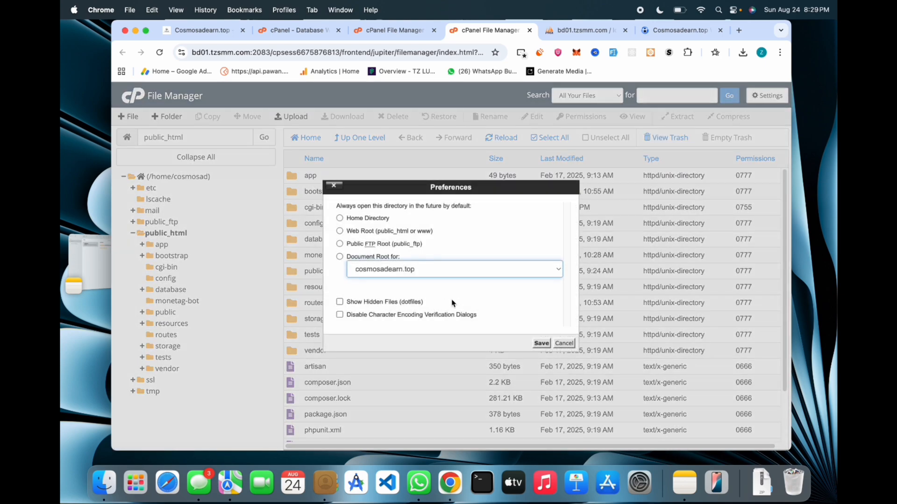
left_click_drag(423, 302, 347, 304)
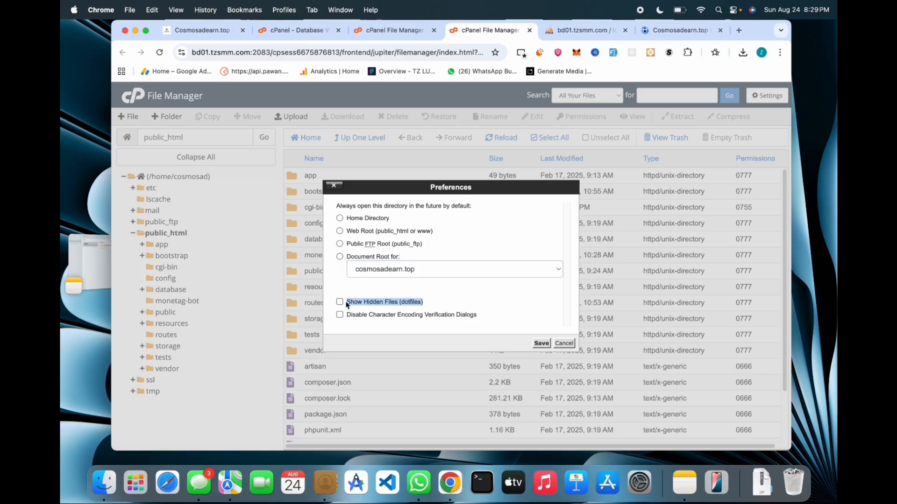
left_click(371, 304)
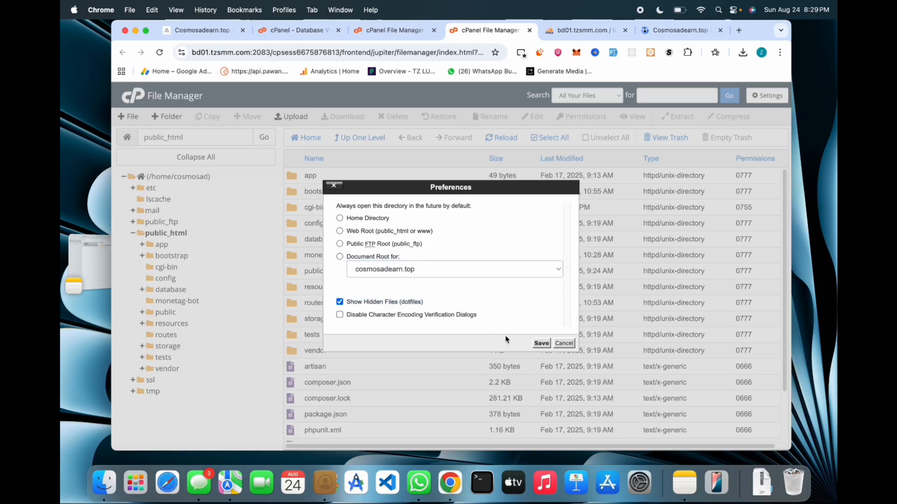
left_click(541, 344)
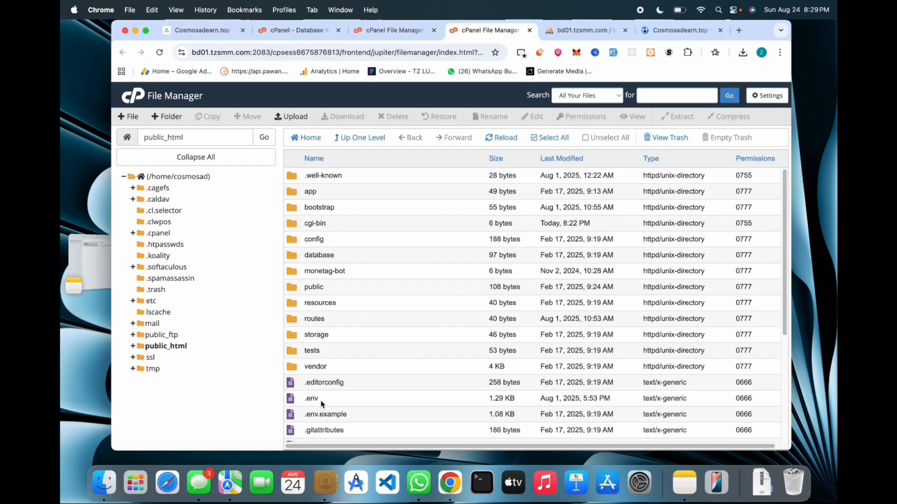
Step: Open .env in the editor and paste the database password into DB_PASSWORD on line 36
right_click(321, 401)
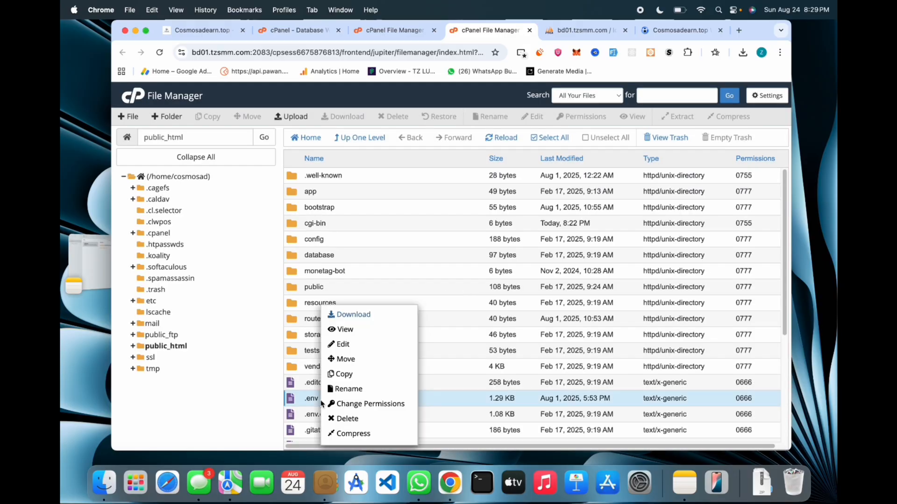
left_click(349, 346)
left_click(391, 310)
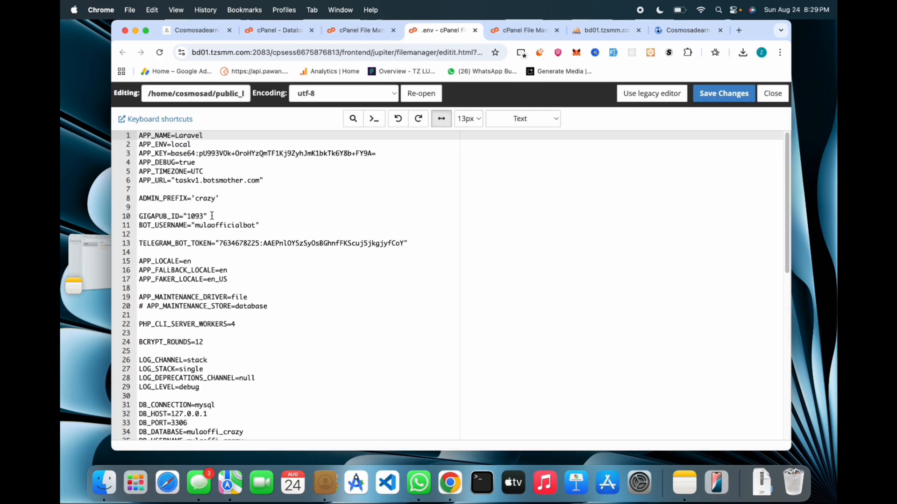
scroll(228, 279, "down", 5)
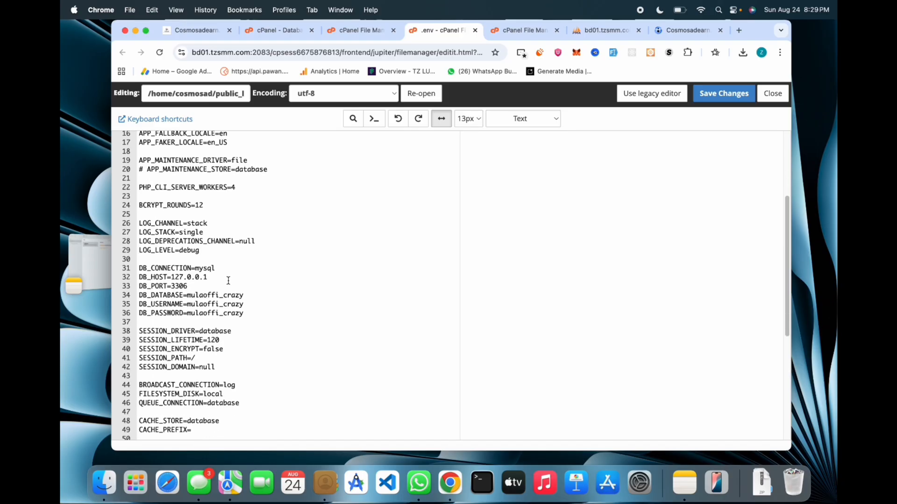
double_click(218, 314)
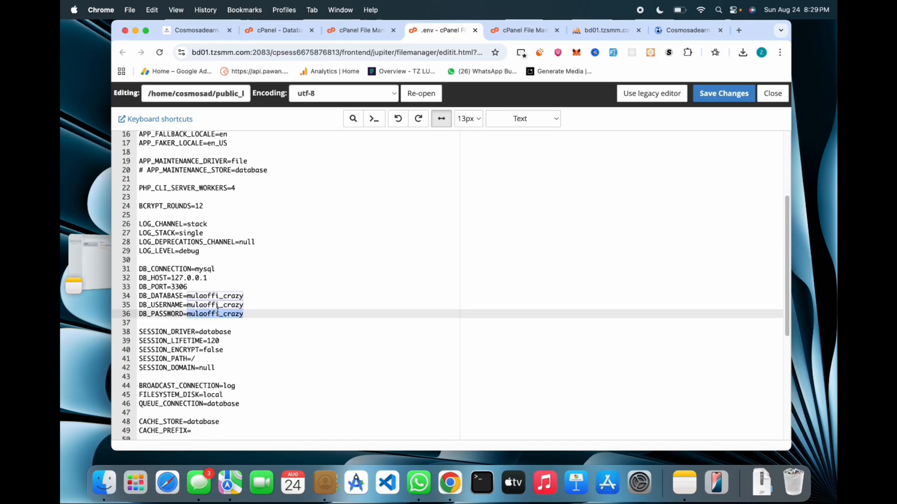
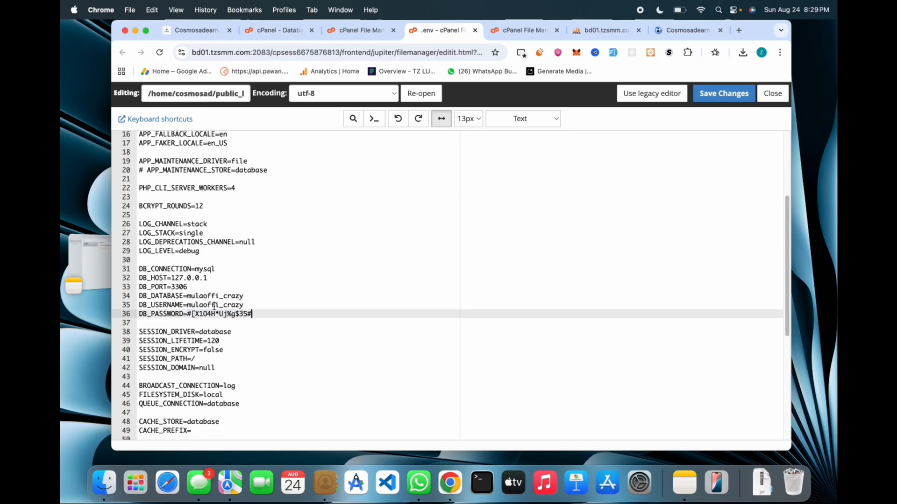
scroll(214, 306, "up", 3)
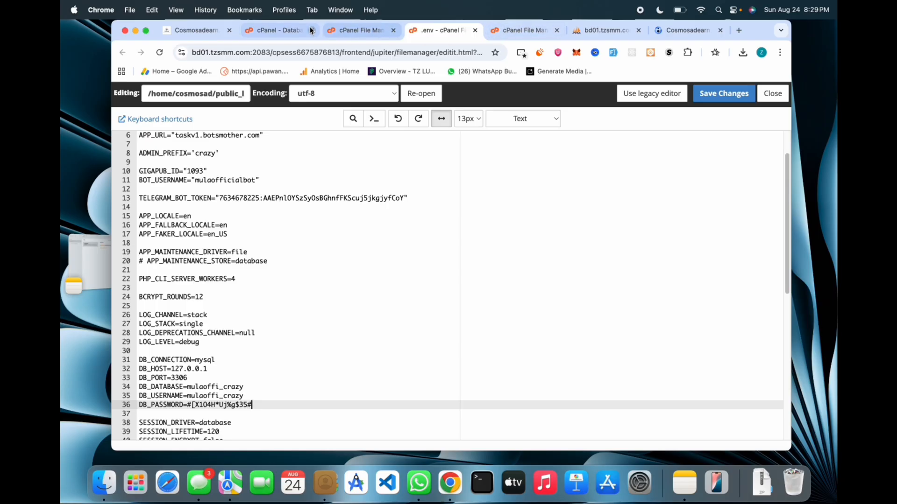
Step: Set DB_DATABASE and DB_USERNAME to cosmosad_crazy and save .env
left_click(277, 29)
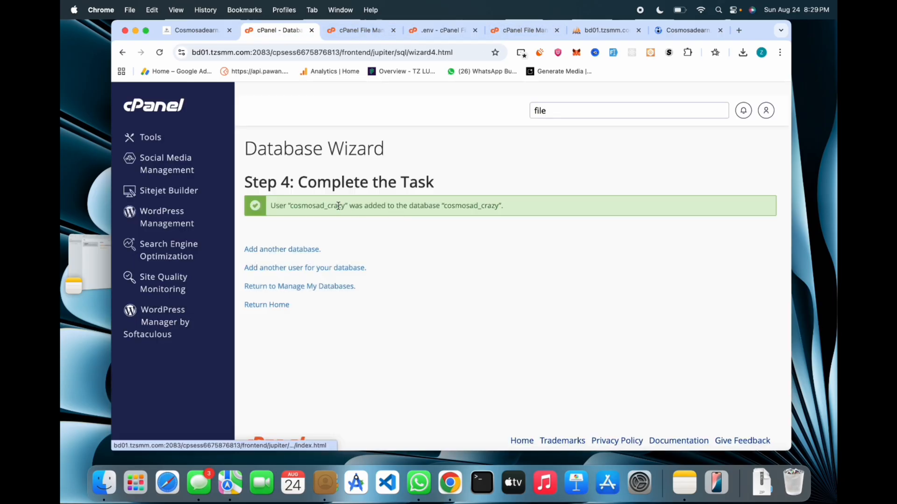
double_click(338, 206)
key("super+c")
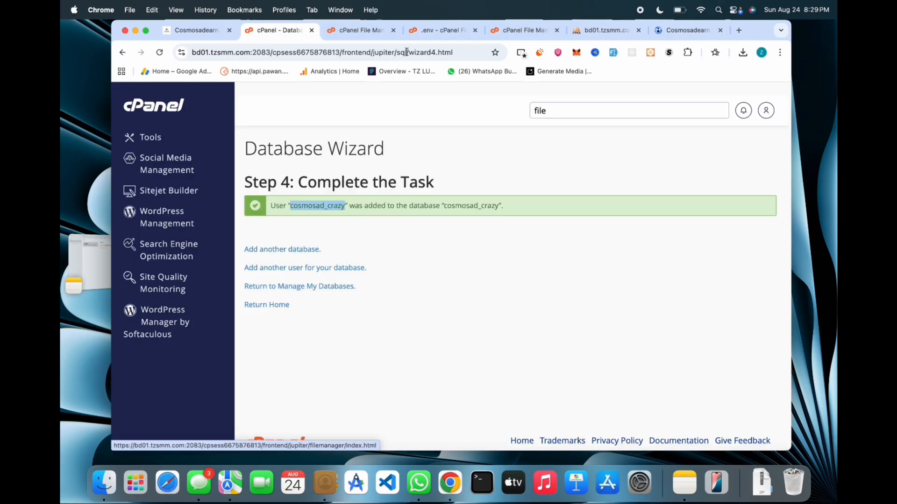
left_click(434, 30)
double_click(223, 386)
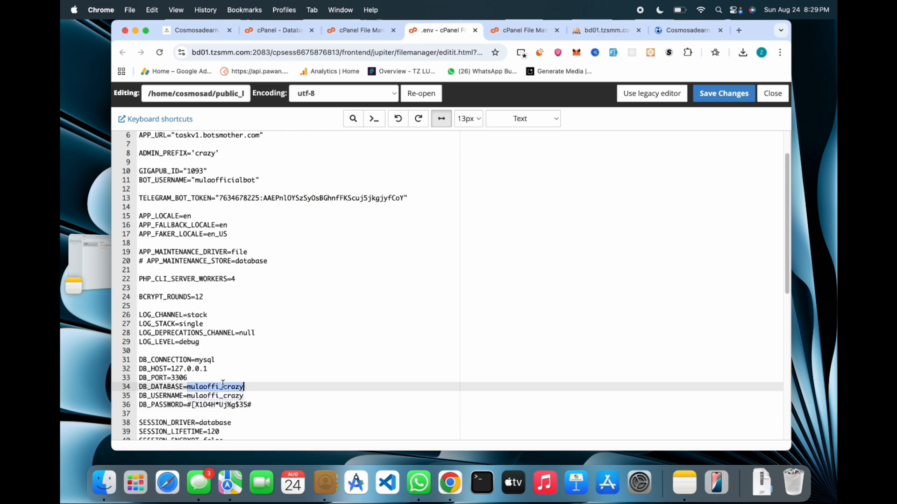
key("super+v")
double_click(220, 395)
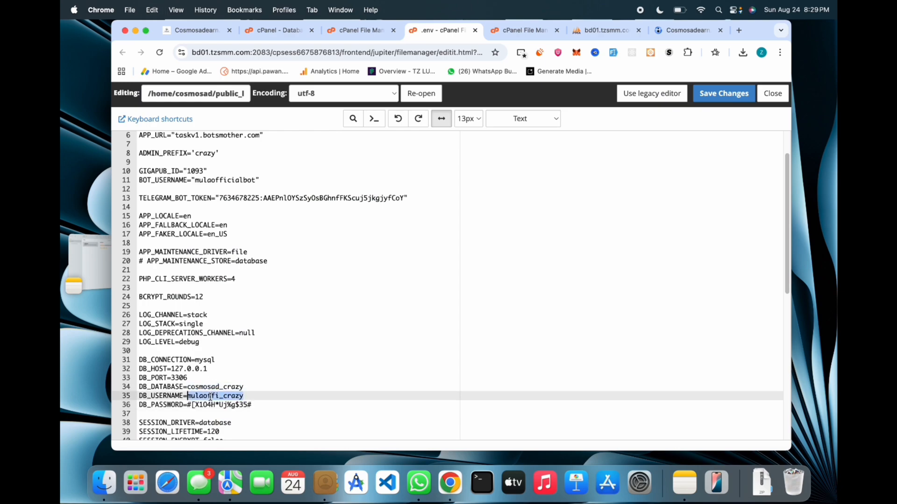
key("super+v")
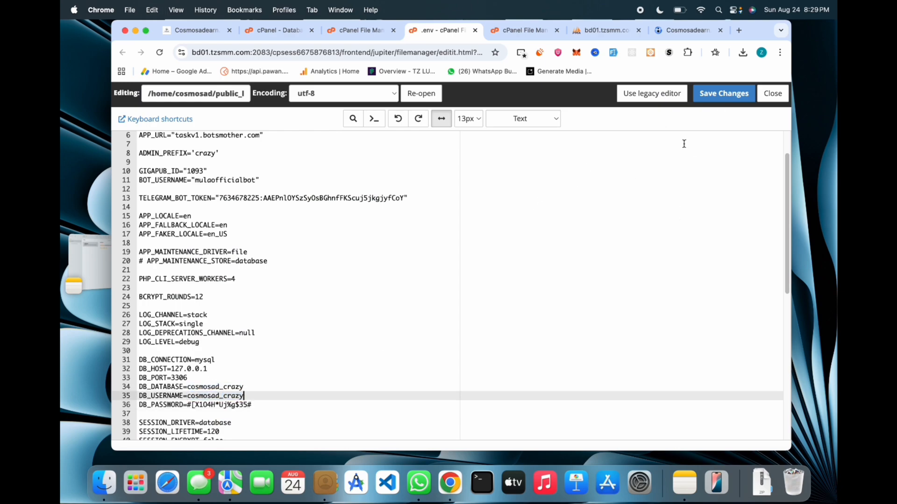
left_click(721, 95)
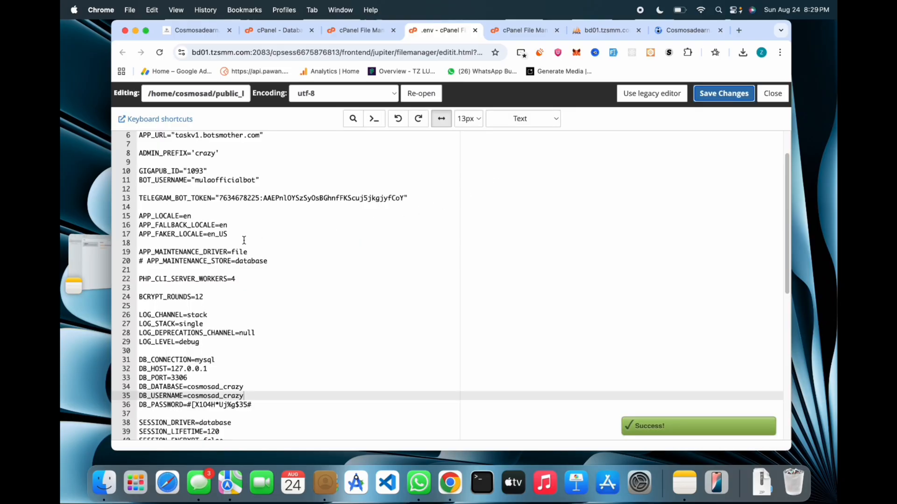
Step: Review the BOT_USERNAME, TELEGRAM_BOT_TOKEN and APP_URL lines still needing changes
scroll(235, 229, "up", 2)
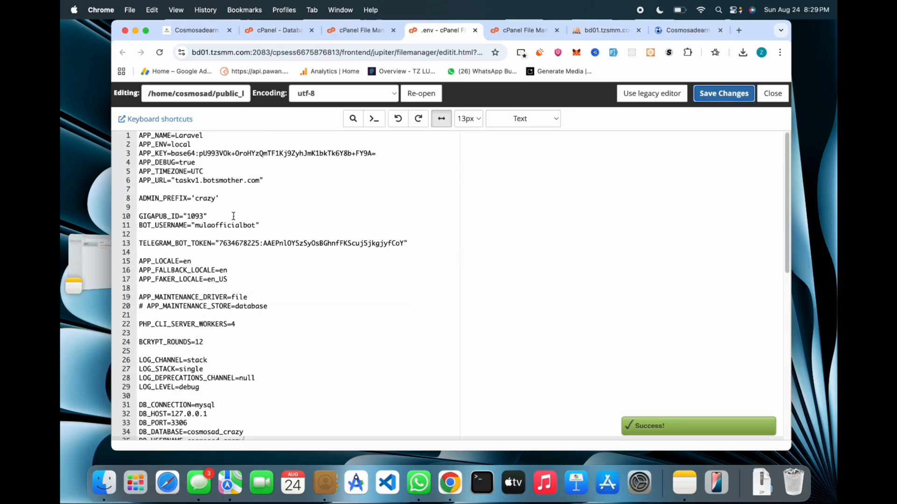
double_click(182, 226)
double_click(187, 245)
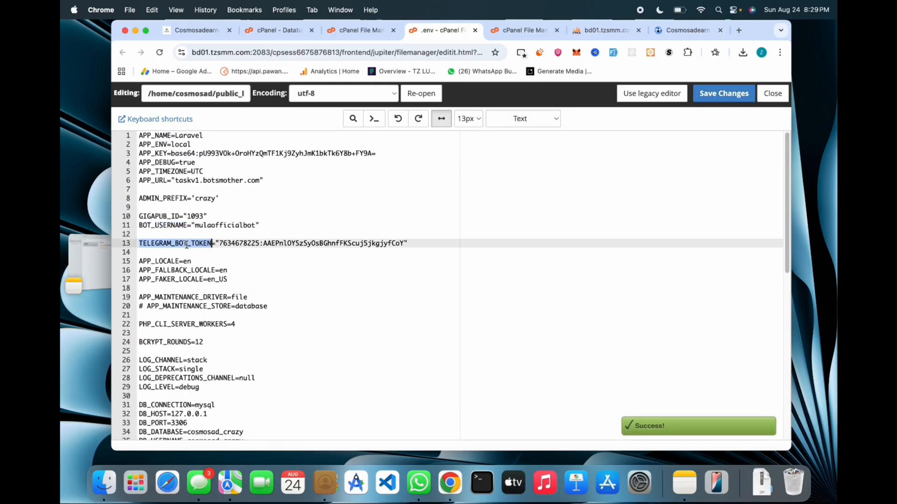
double_click(151, 181)
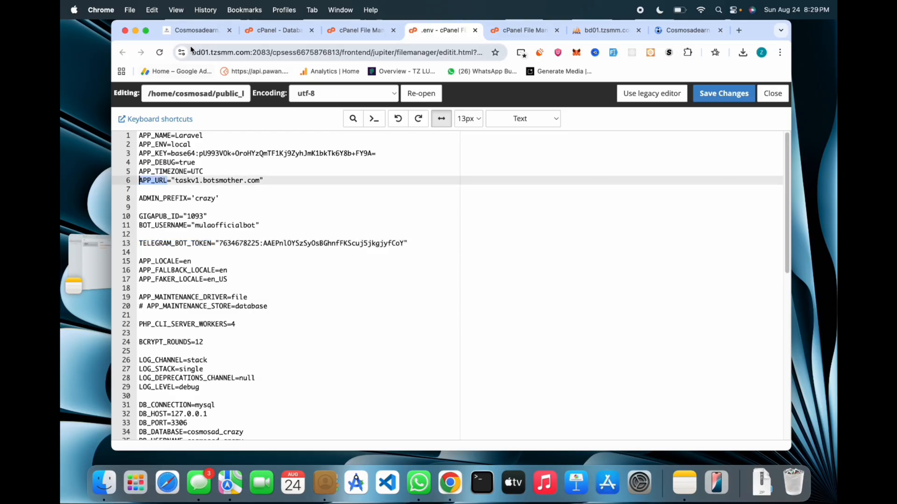
left_click(218, 37)
left_click_drag(217, 37, 364, 32)
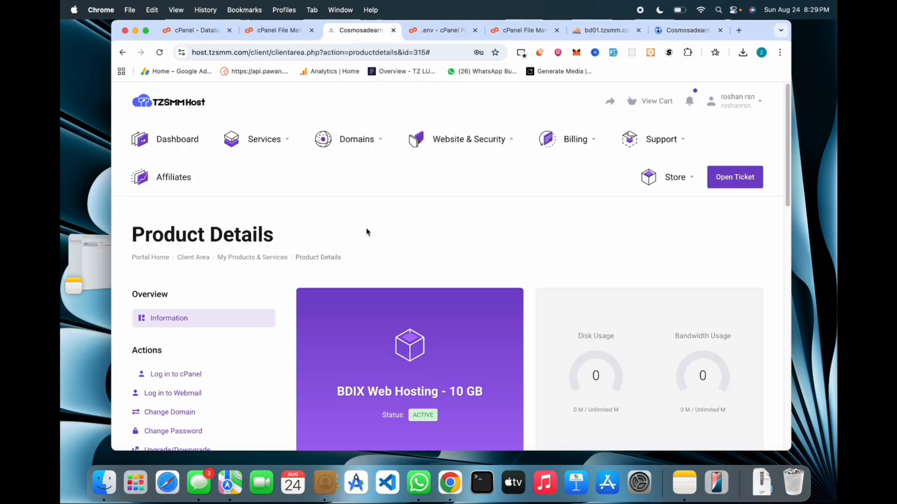
Step: Open the cosmosadearn.top site from the client area and copy its domain
scroll(412, 252, "down", 3)
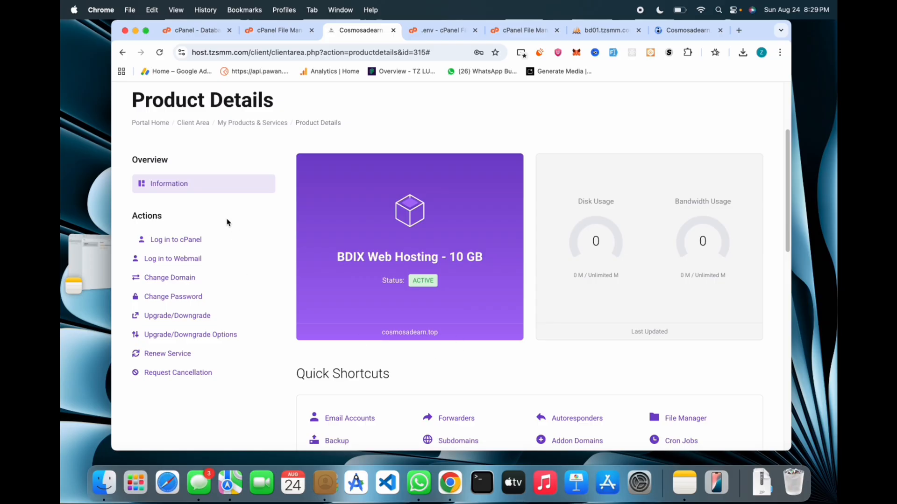
scroll(366, 324, "down", 1)
left_click(414, 322)
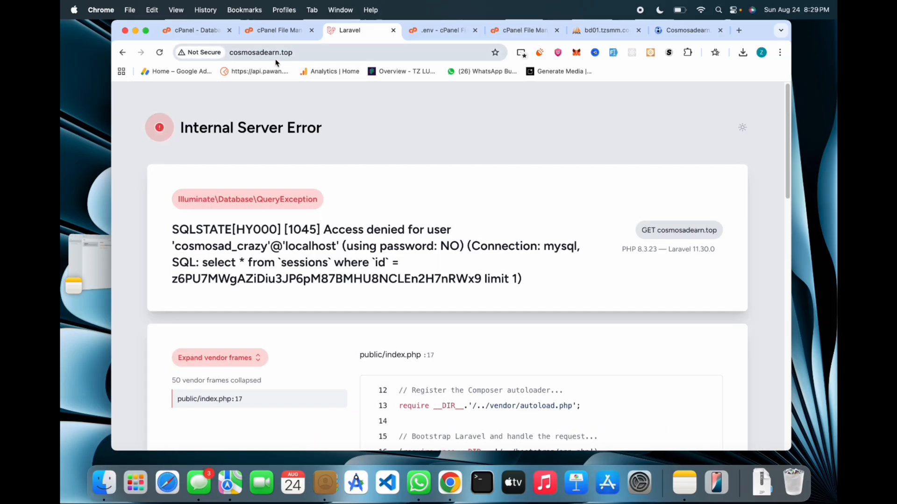
left_click(316, 52)
left_click_drag(333, 51, 238, 55)
key("super+c")
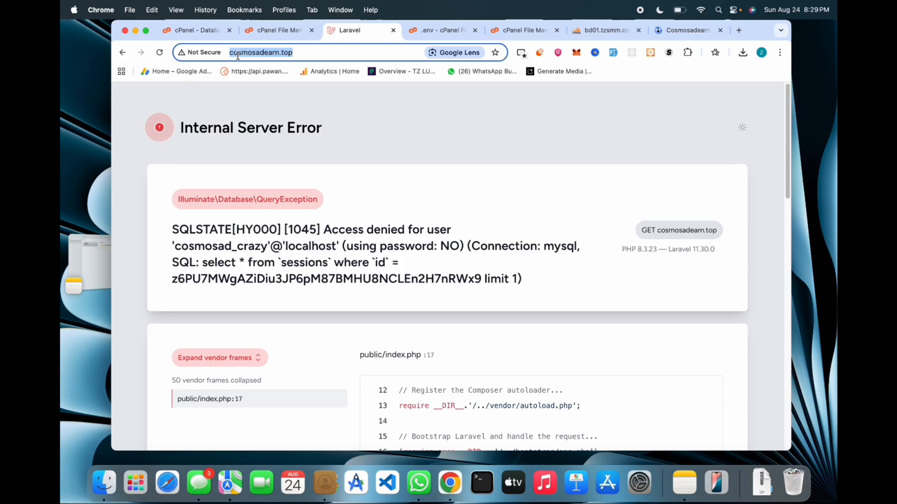
left_click(413, 31)
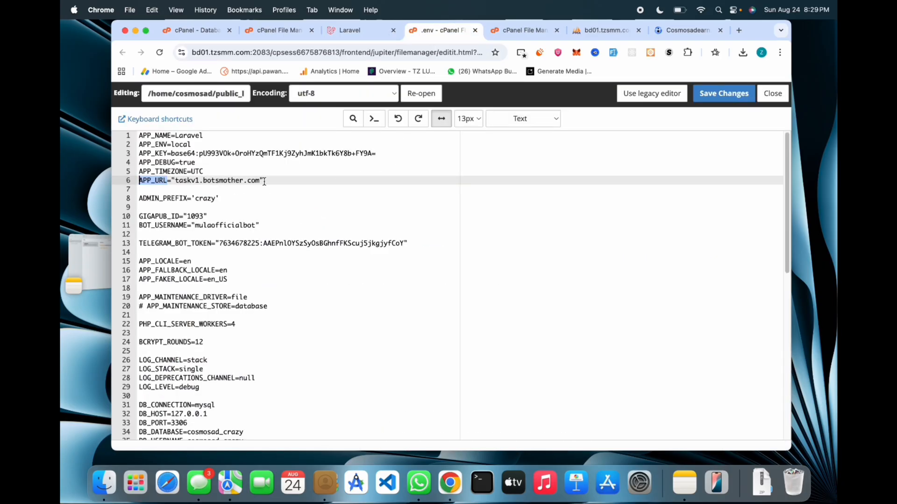
left_click_drag(260, 181, 180, 183)
key("super+v")
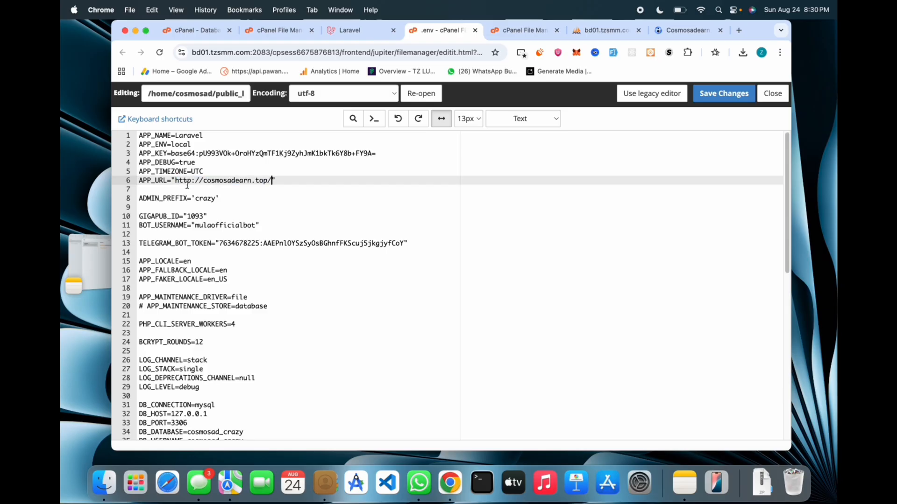
key("BackSpace")
key("BackSpace")
key("BackSpace")
key("BackSpace")
key("BackSpace")
key("BackSpace")
key("BackSpace")
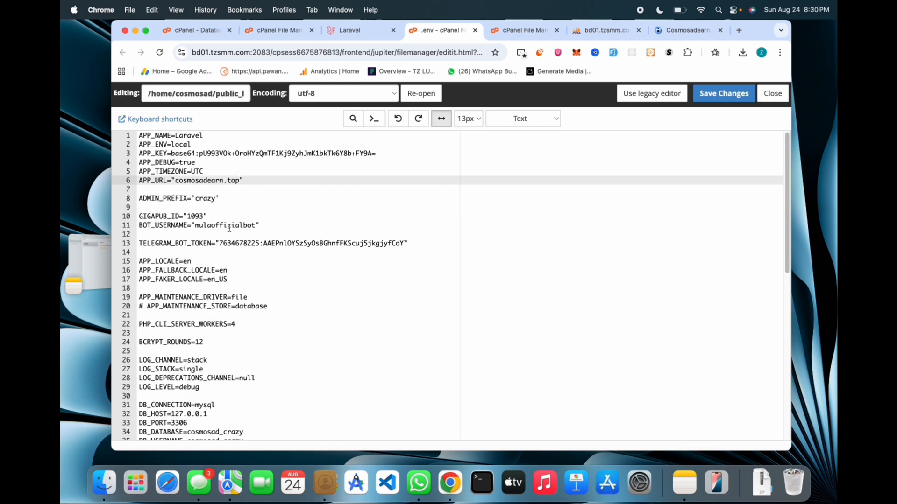
Step: Replace BOT_USERNAME on line 11 with the new bot username from the notes
double_click(163, 226)
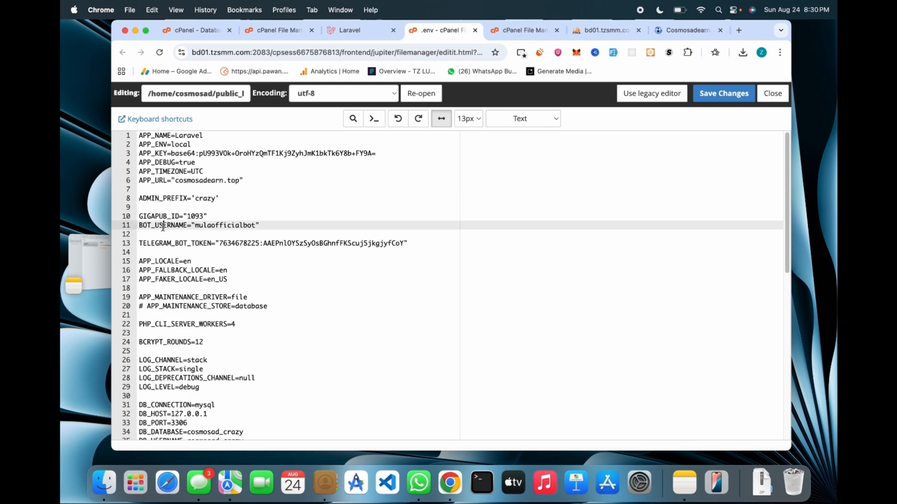
left_click(685, 482)
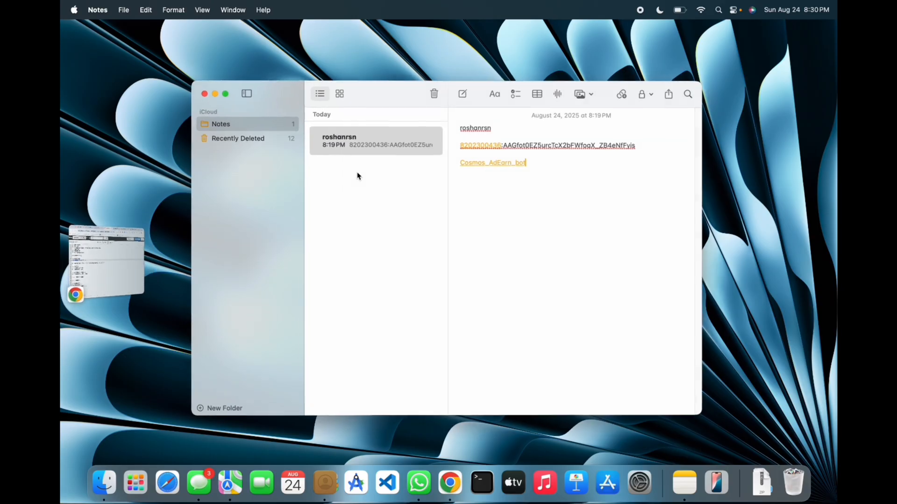
double_click(483, 128)
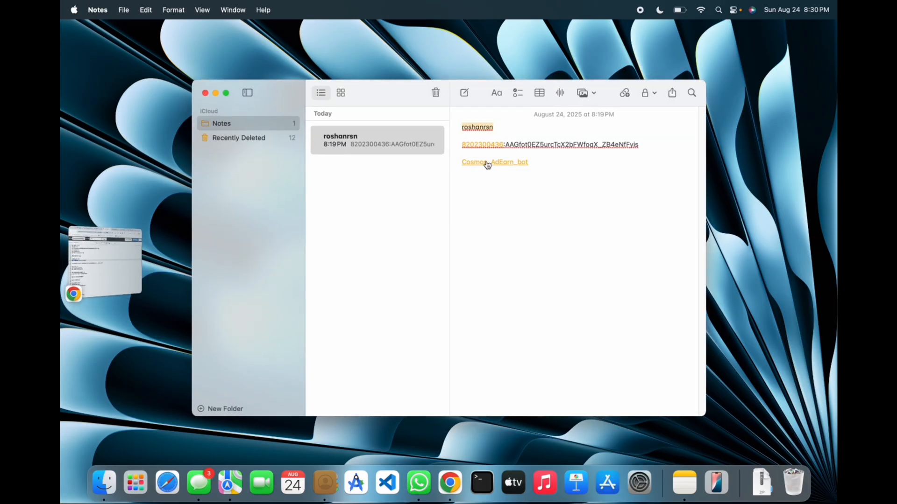
left_click_drag(537, 163, 455, 164)
key("super+c")
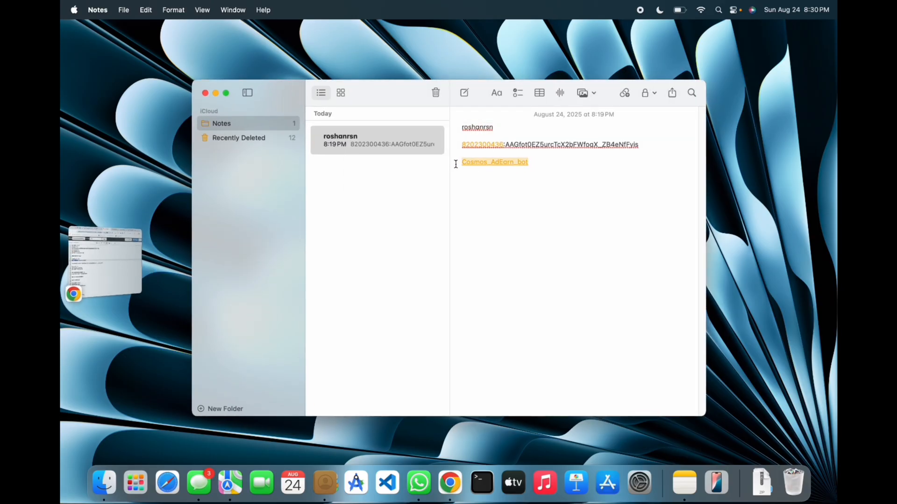
left_click(449, 483)
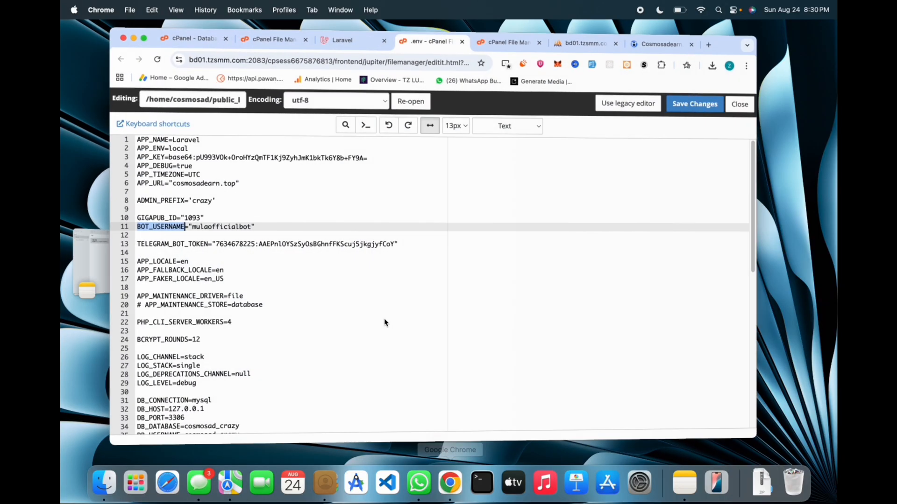
double_click(212, 225)
key("super+v")
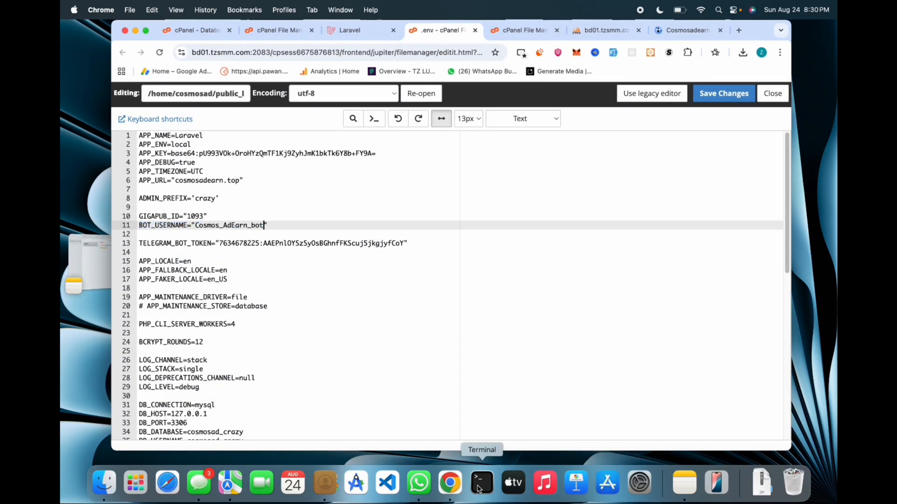
Step: Replace TELEGRAM_BOT_TOKEN on line 13 with the new token from the notes and save .env
left_click(683, 486)
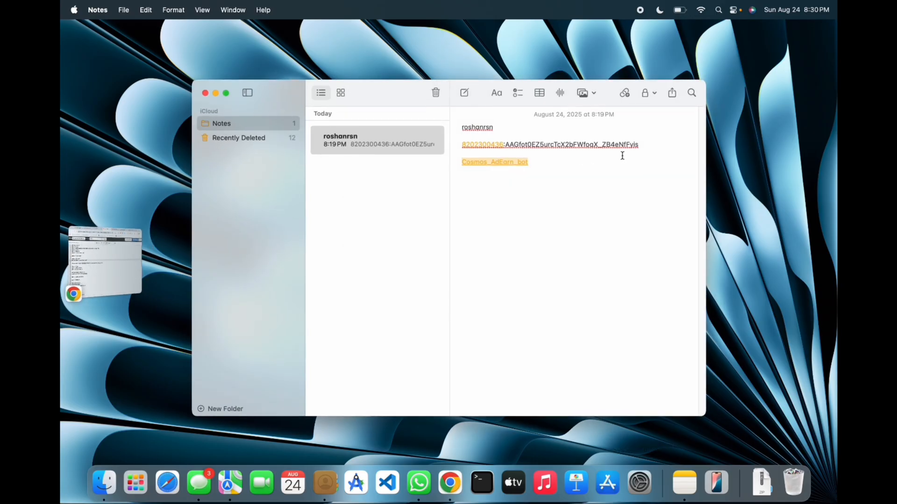
left_click_drag(643, 146, 460, 145)
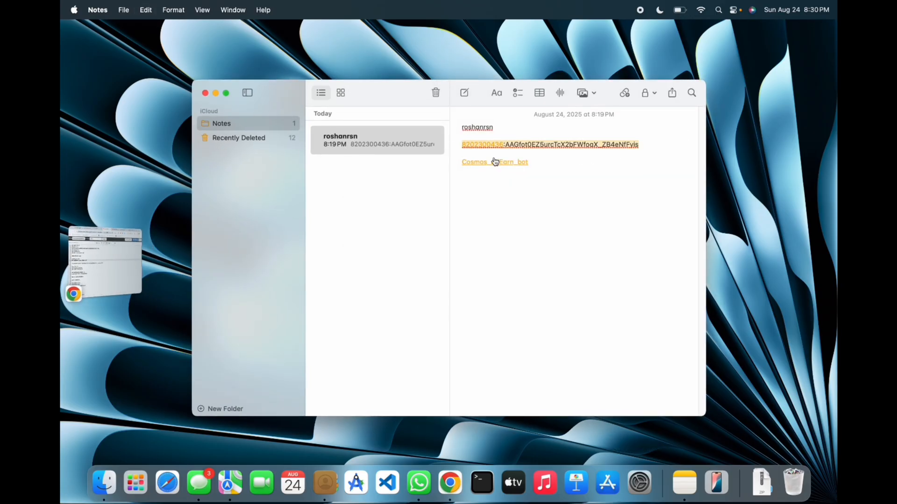
left_click(454, 499)
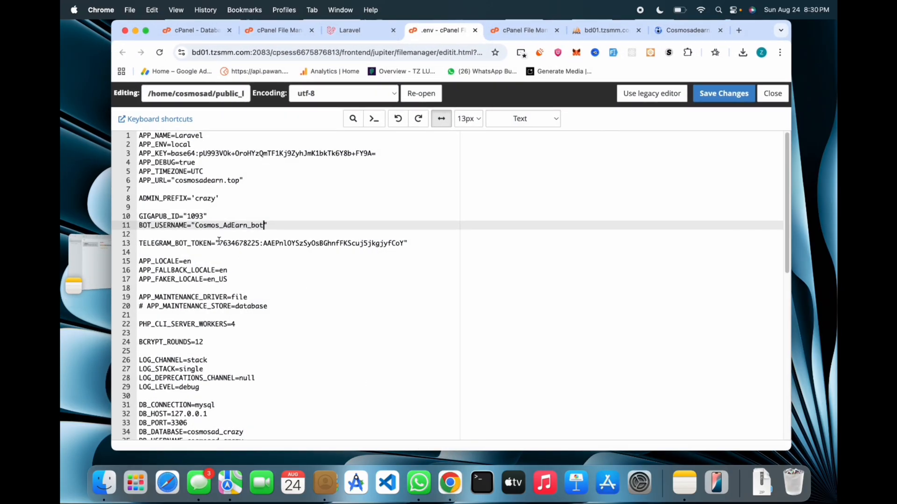
left_click_drag(219, 243, 409, 244)
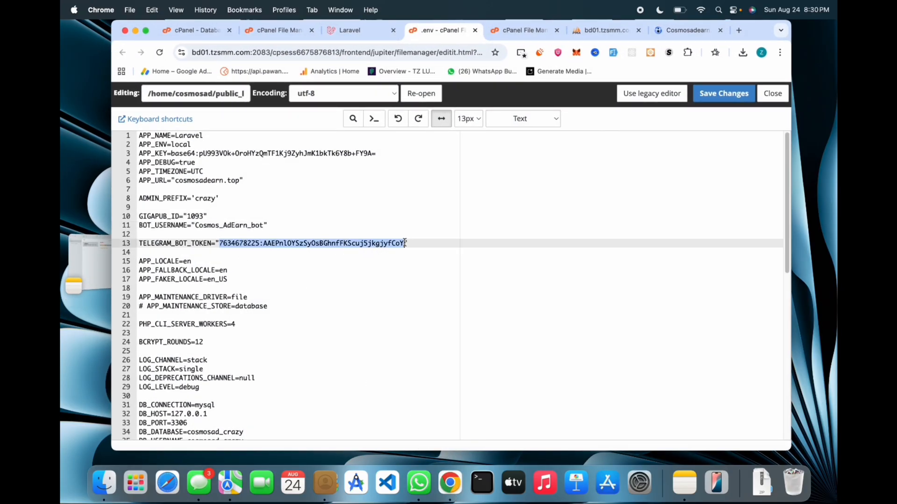
key("super+v")
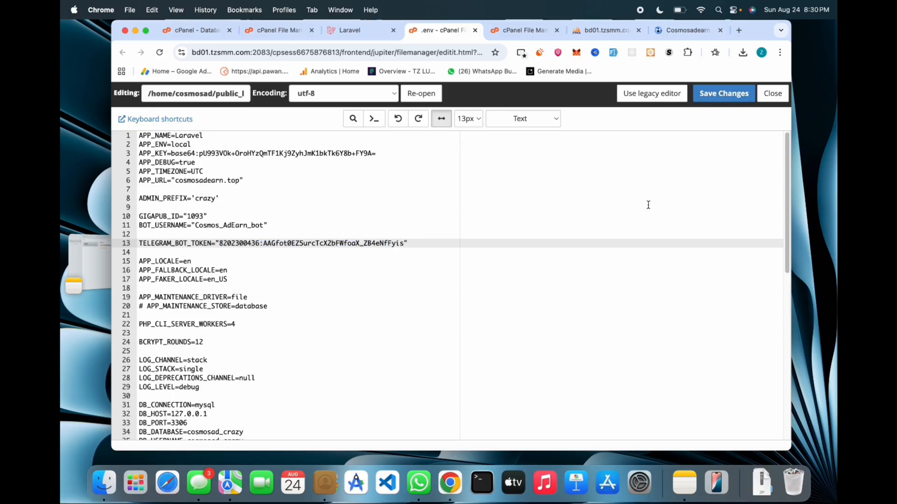
left_click(723, 94)
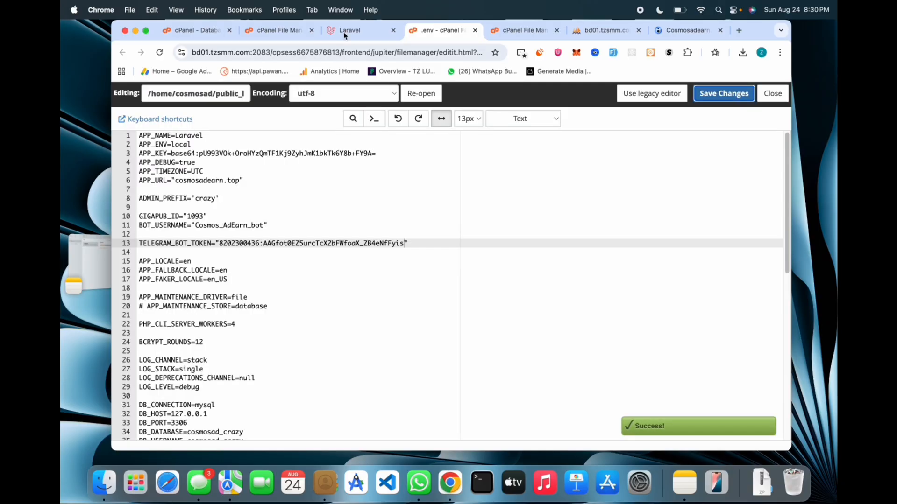
left_click(345, 30)
Step: Reload cosmosadearn.top to confirm the Crazy Developer BD dashboard loads, then return to File Manager
left_click(159, 52)
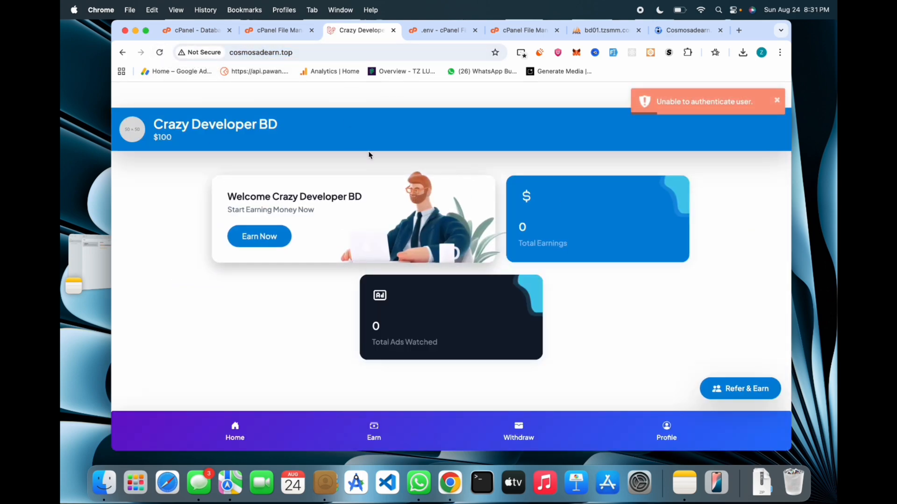
left_click_drag(150, 130, 310, 135)
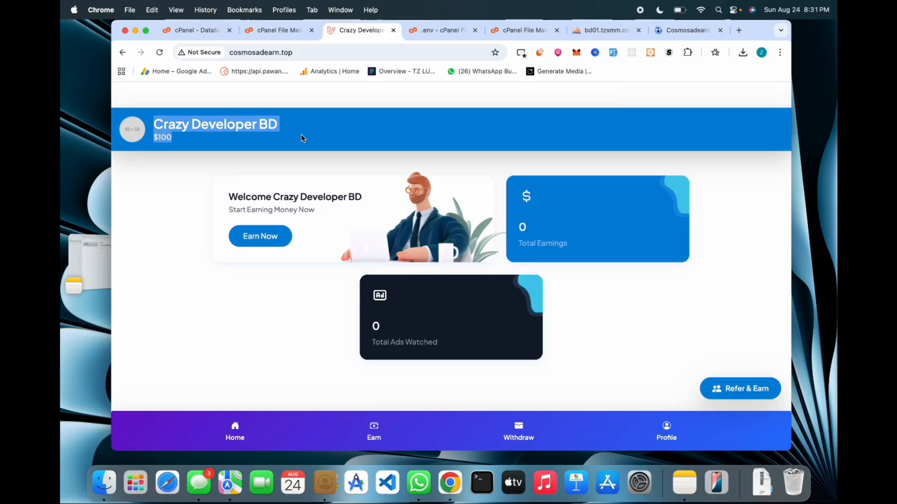
left_click(198, 53)
left_click(398, 139)
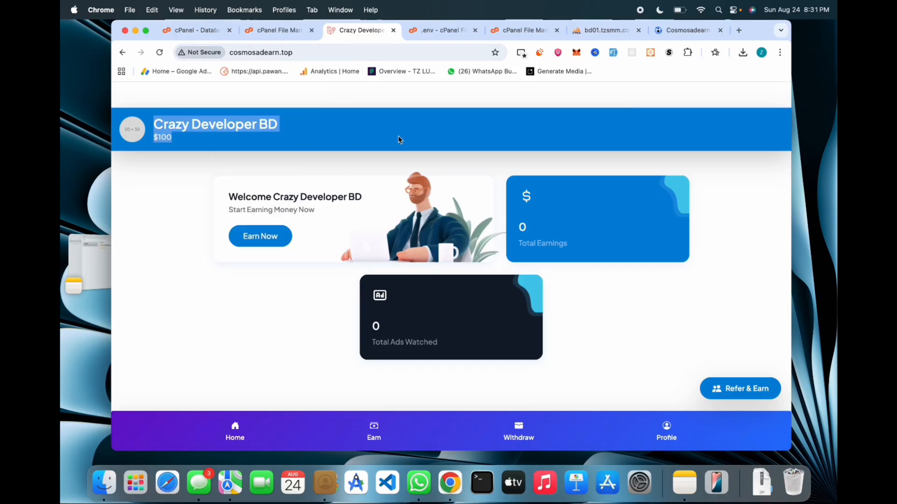
left_click(275, 30)
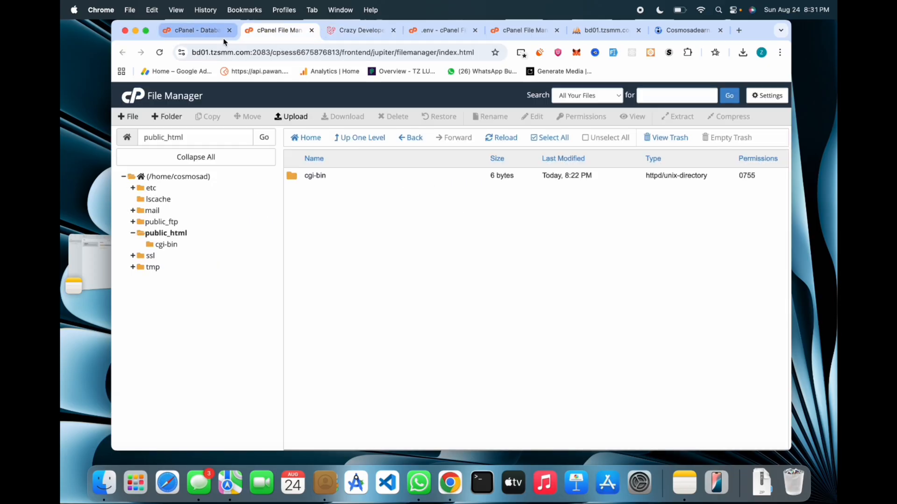
Step: Issue a Let's Encrypt certificate for cosmosadearn.top using http-01 validation
left_click(192, 31)
left_click(582, 111)
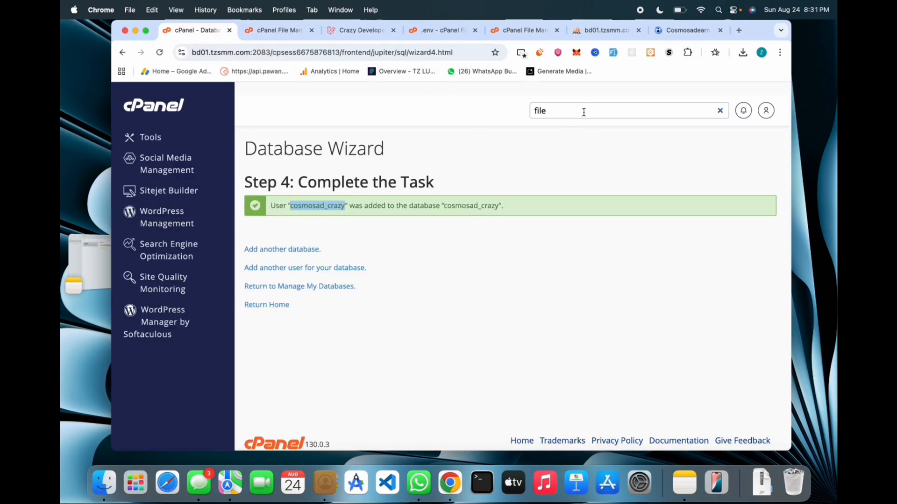
type("lets")
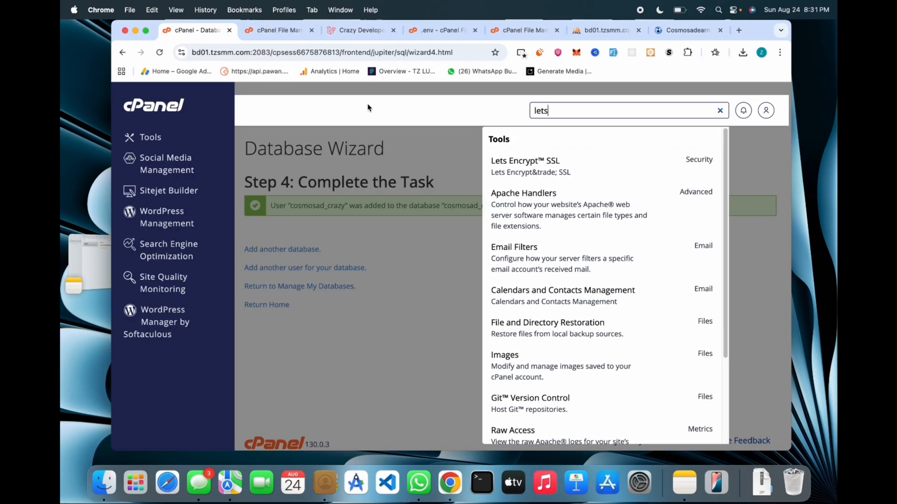
left_click(532, 177)
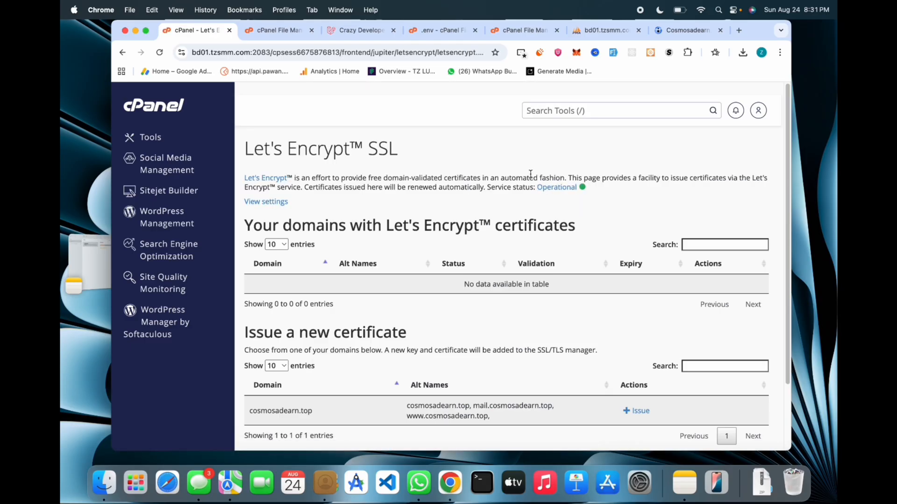
scroll(353, 339, "down", 4)
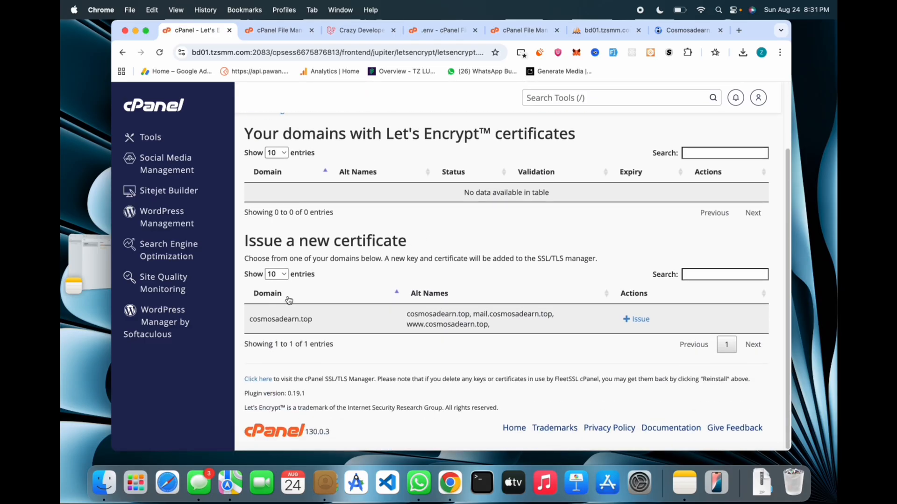
left_click(636, 319)
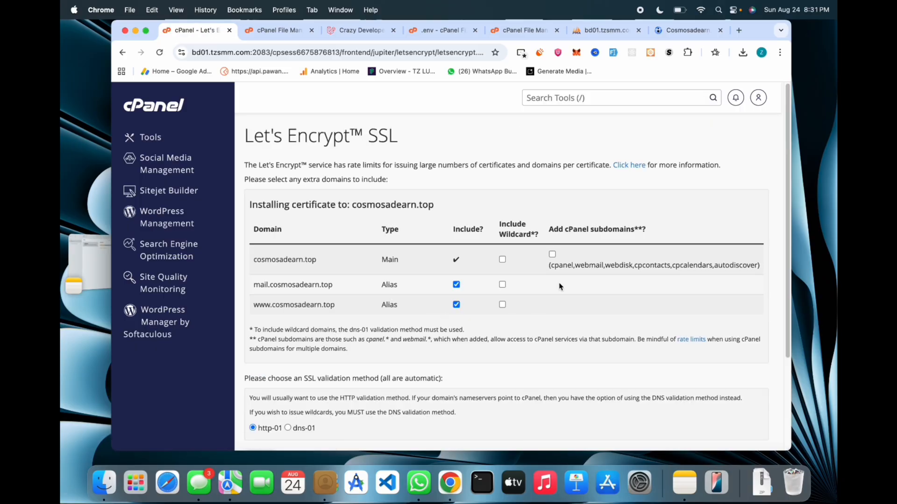
scroll(458, 327, "down", 5)
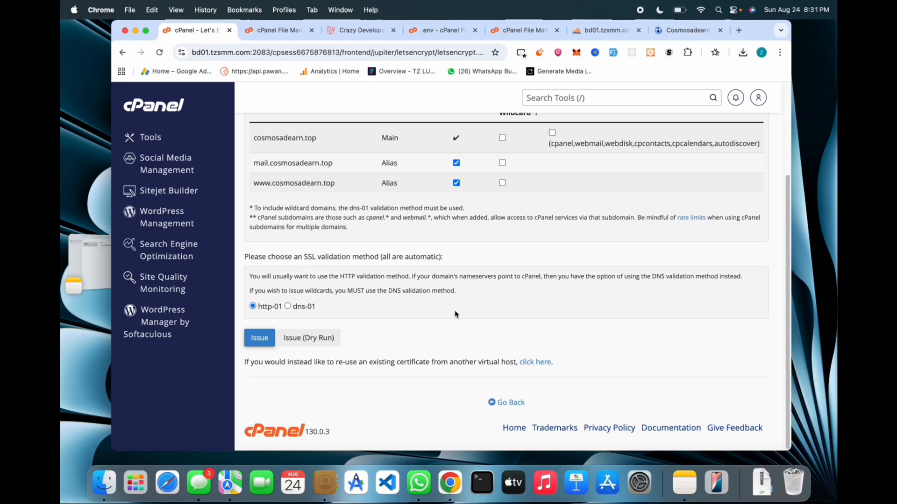
left_click(260, 338)
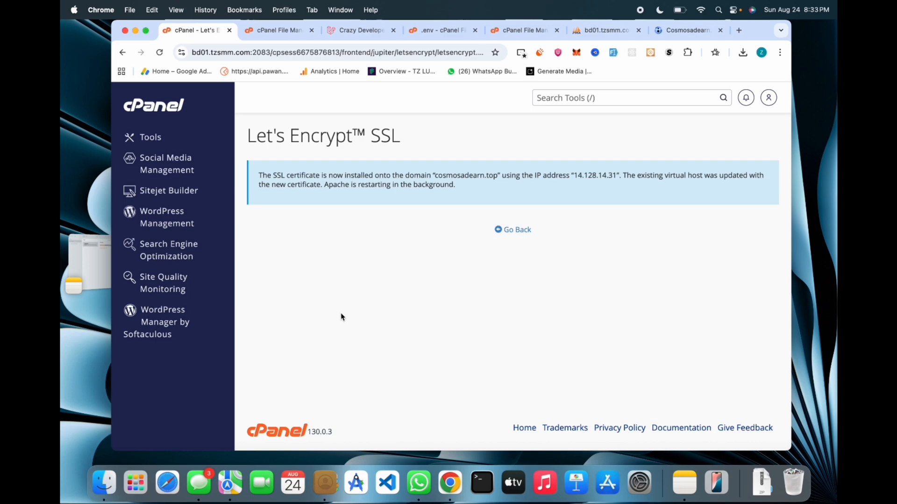
left_click(360, 30)
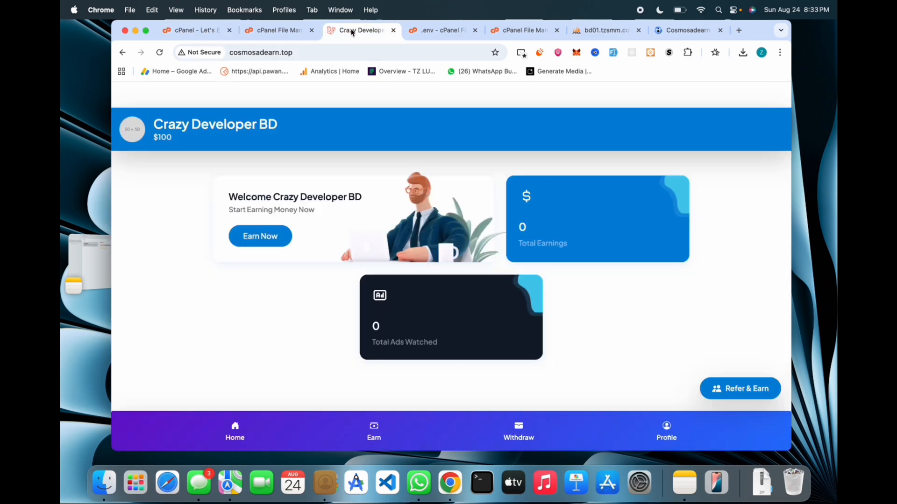
left_click(255, 52)
left_click(248, 52)
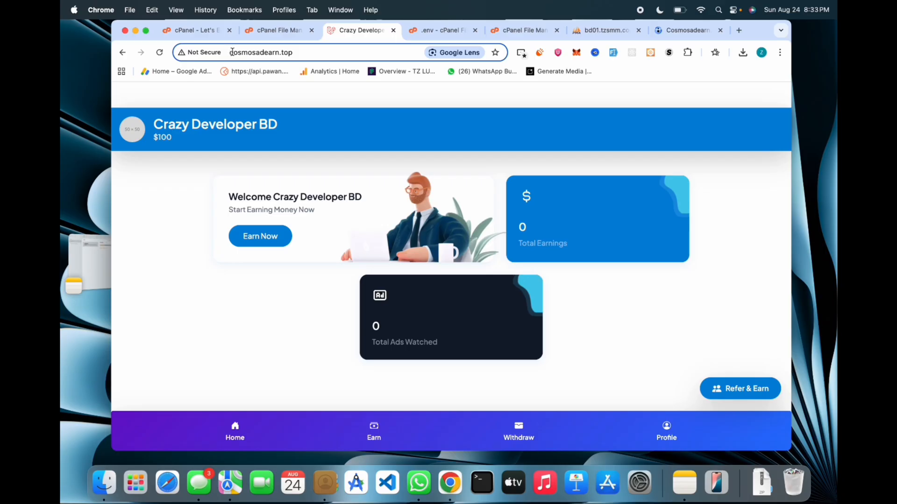
left_click(232, 52)
type("htpps")
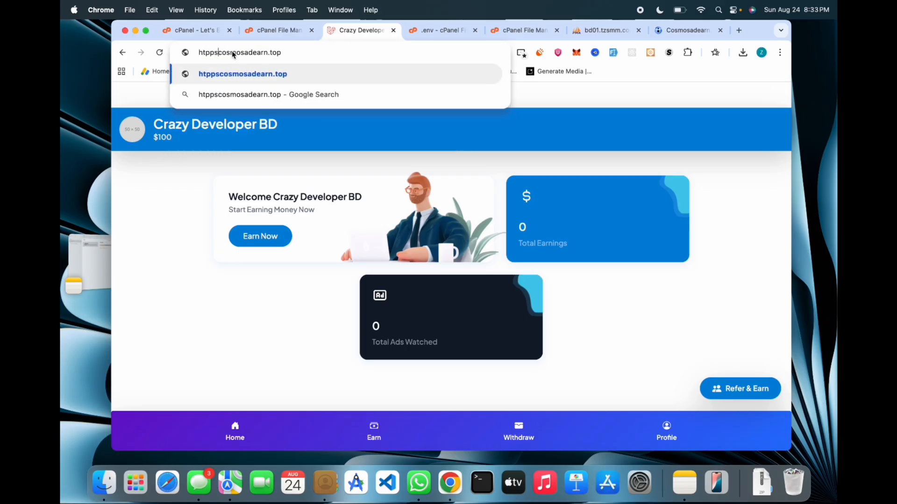
type("://")
key("Return")
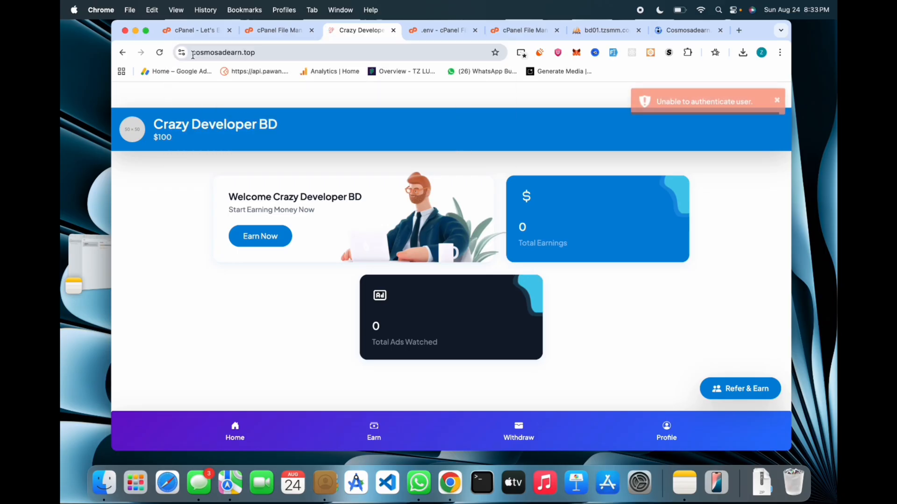
left_click(183, 53)
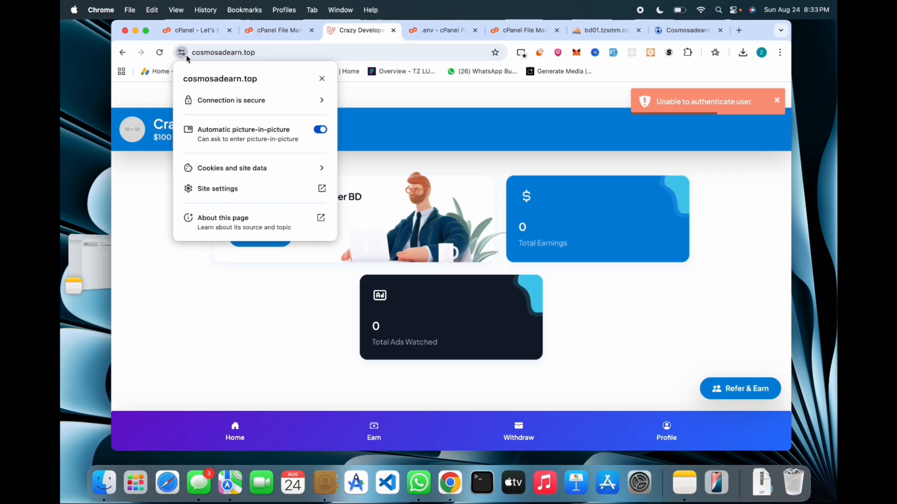
left_click(156, 237)
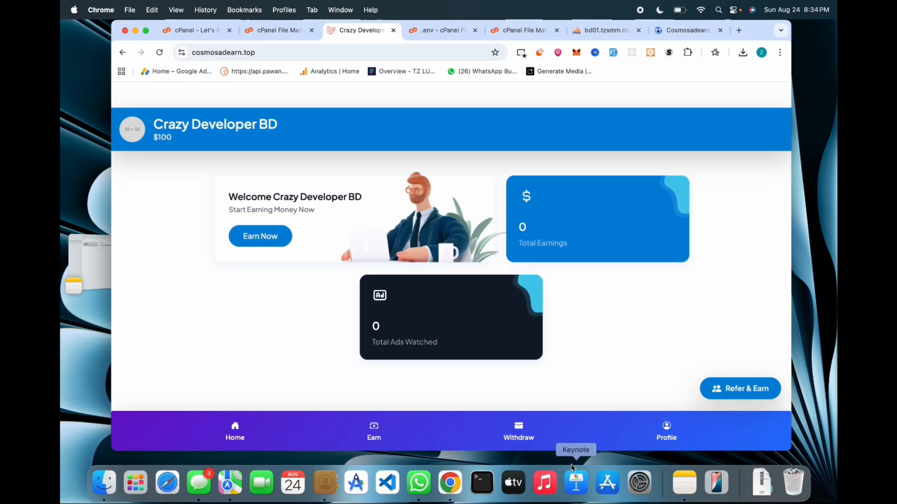
Step: Launch iPhone Mirroring from Launchpad and open Telegram on the mirrored phone
left_click(136, 485)
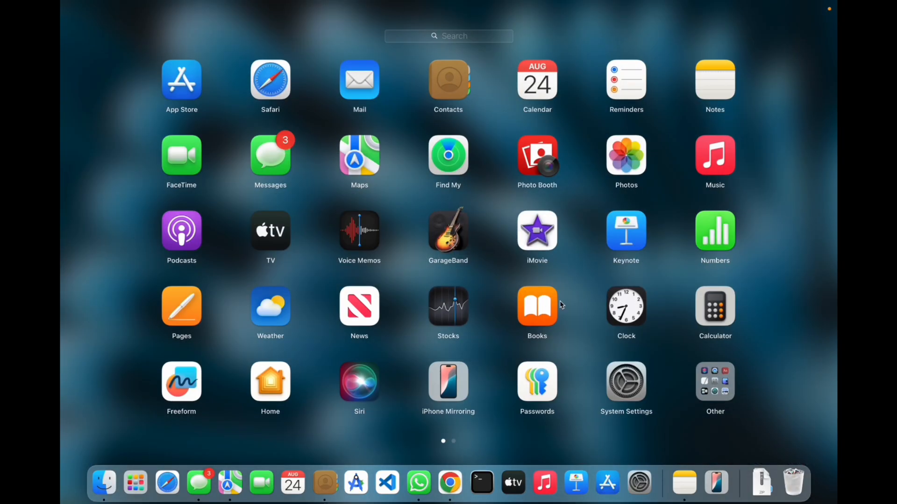
scroll(563, 305, "down", 2)
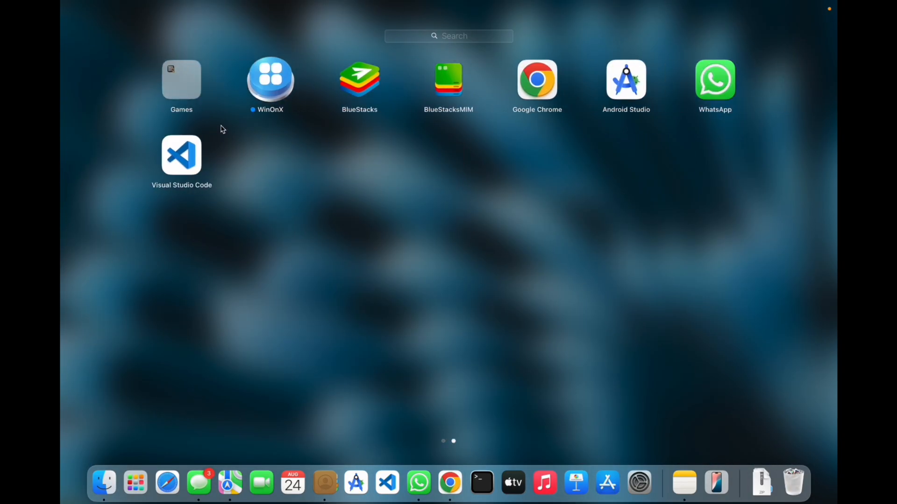
scroll(223, 129, "up", 2)
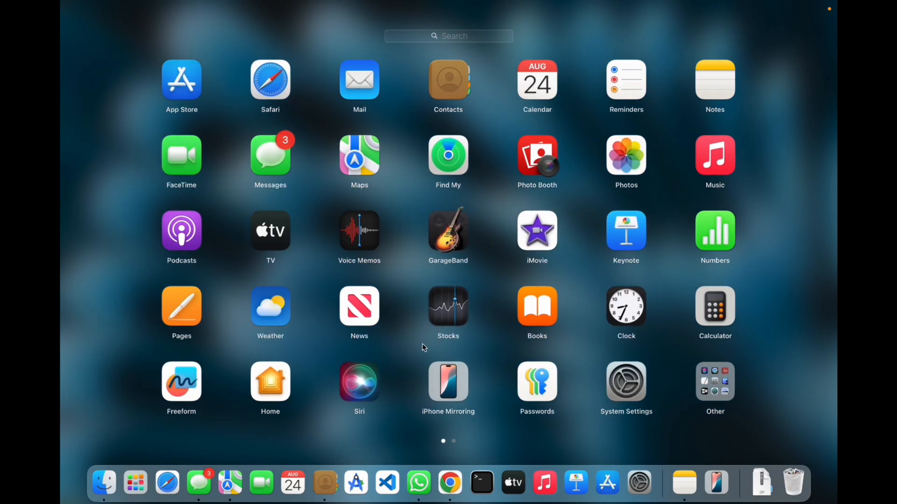
left_click(460, 391)
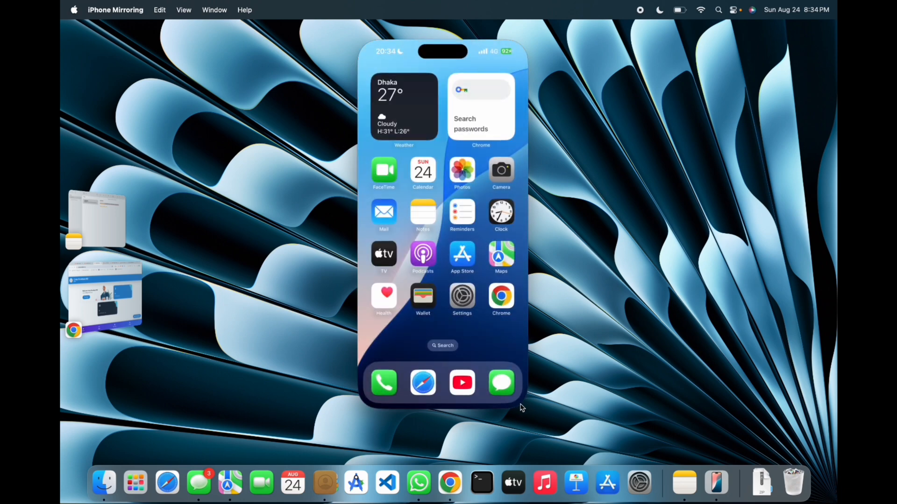
left_click_drag(490, 33, 405, 63)
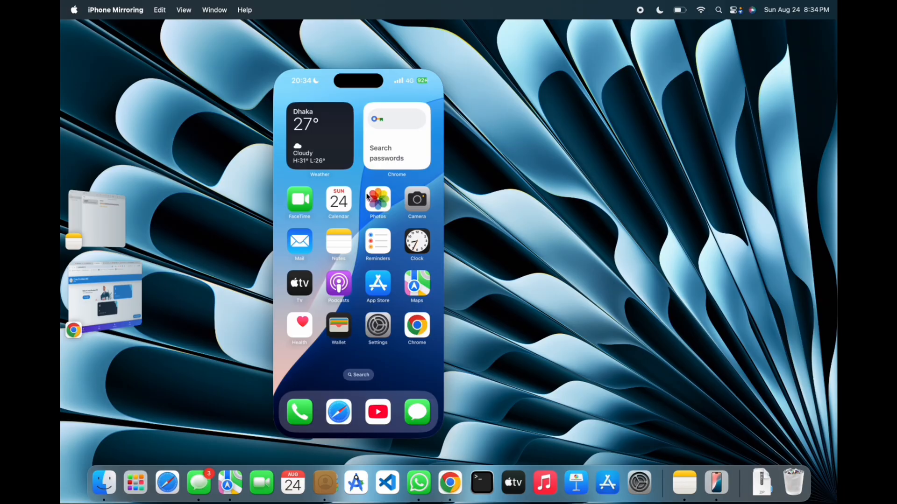
left_click_drag(405, 265, 378, 263)
left_click(377, 282)
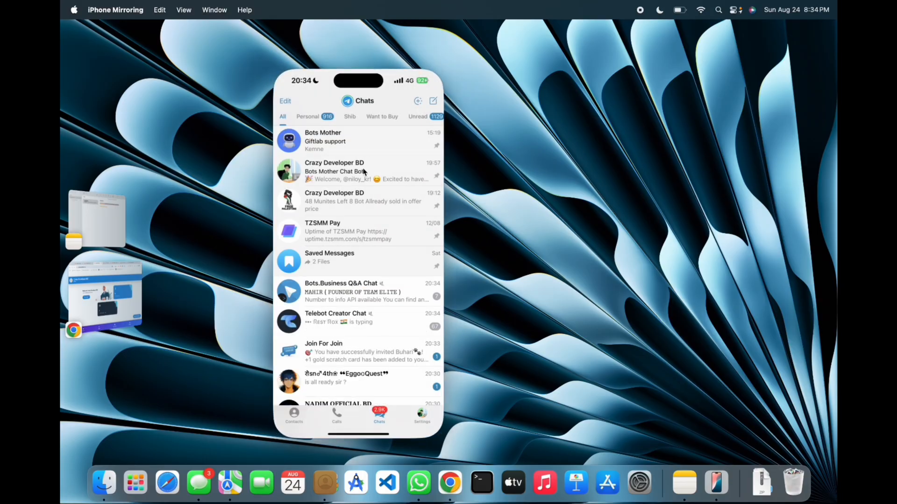
Step: Search 'Botf' to open the BotFather chat, then go back to its bot list
scroll(358, 132, "down", 1)
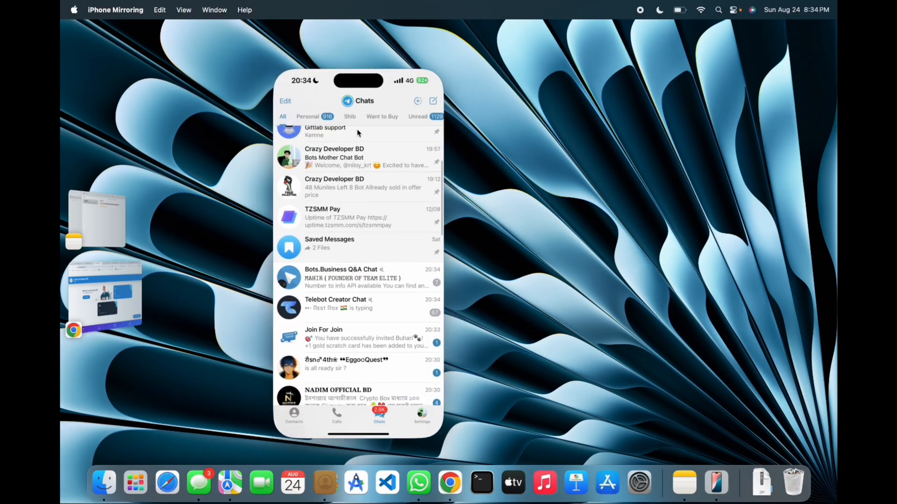
scroll(351, 140, "up", 2)
left_click(354, 124)
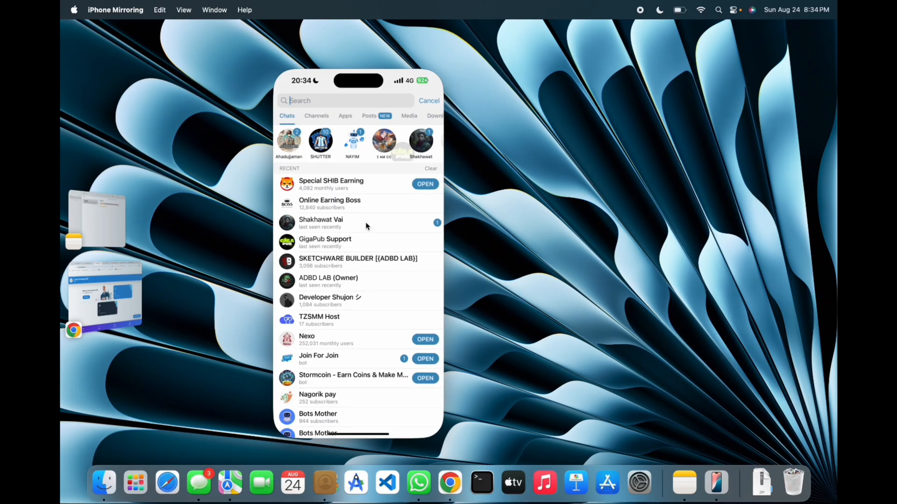
type("Botf")
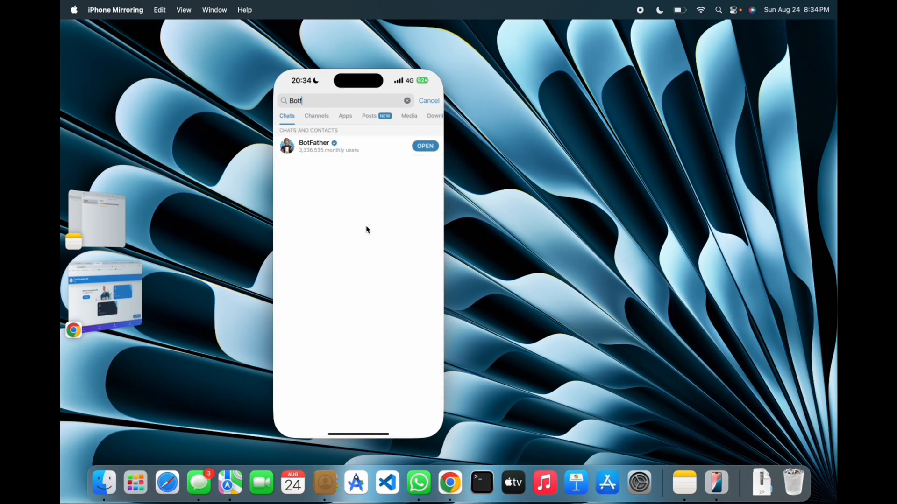
left_click(356, 148)
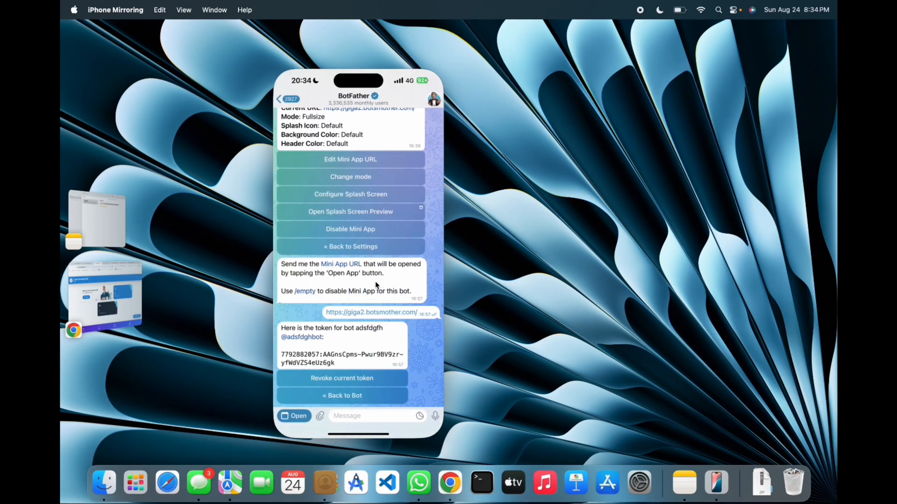
left_click(360, 396)
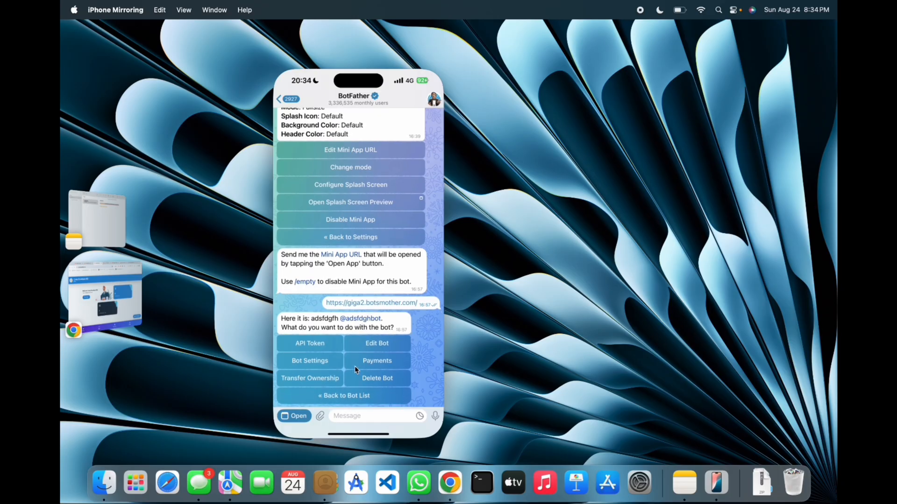
left_click(337, 395)
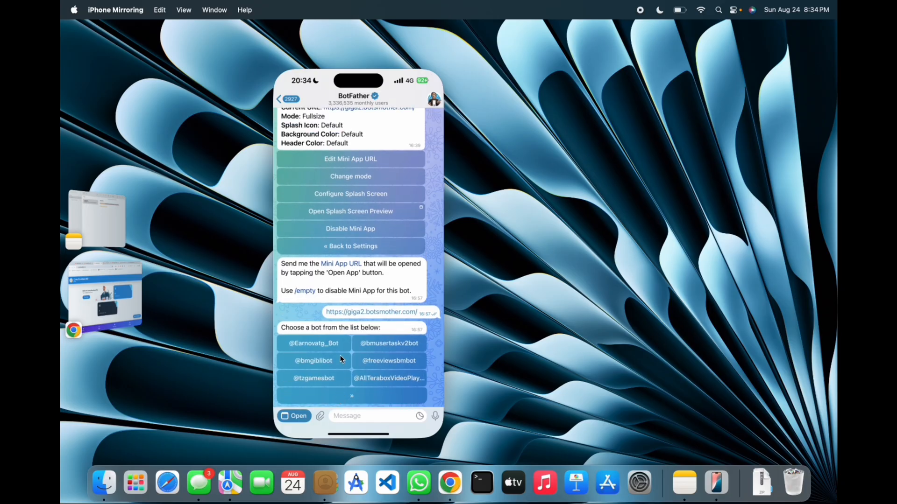
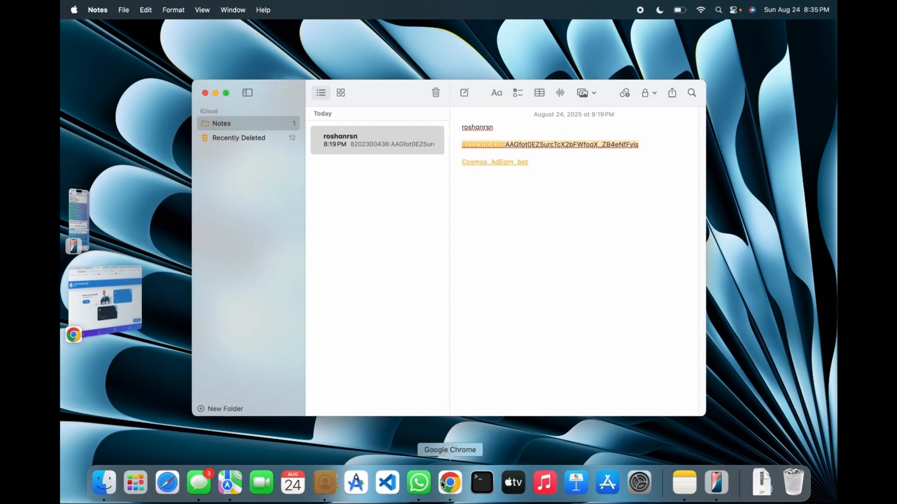
Step: Bring up the mirrored phone's Telegram and open BotFather's profile page
left_click(442, 485)
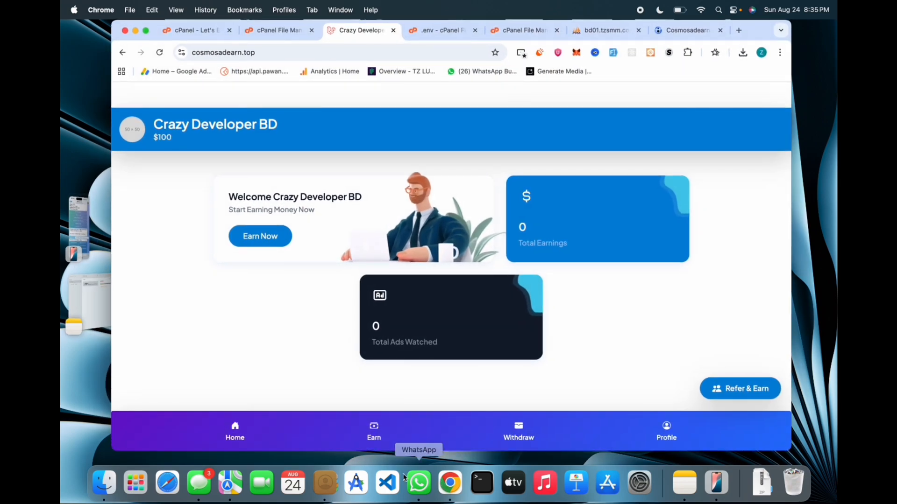
left_click(716, 483)
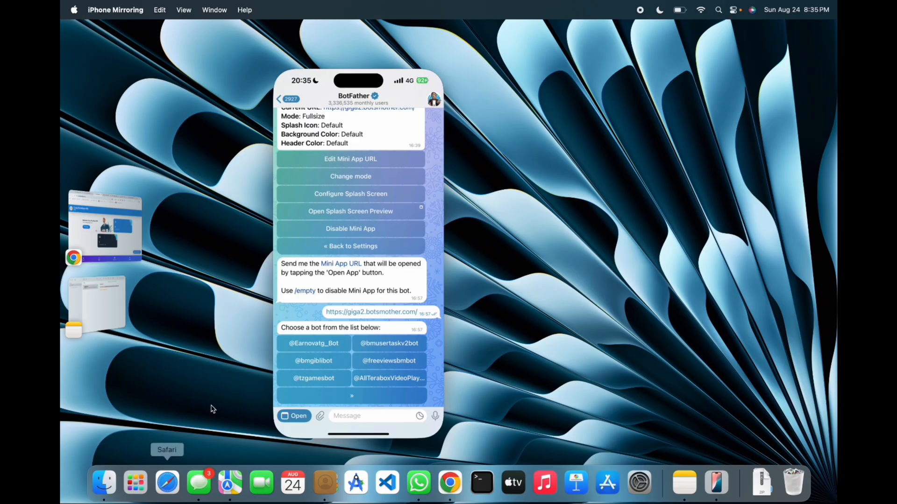
left_click(382, 101)
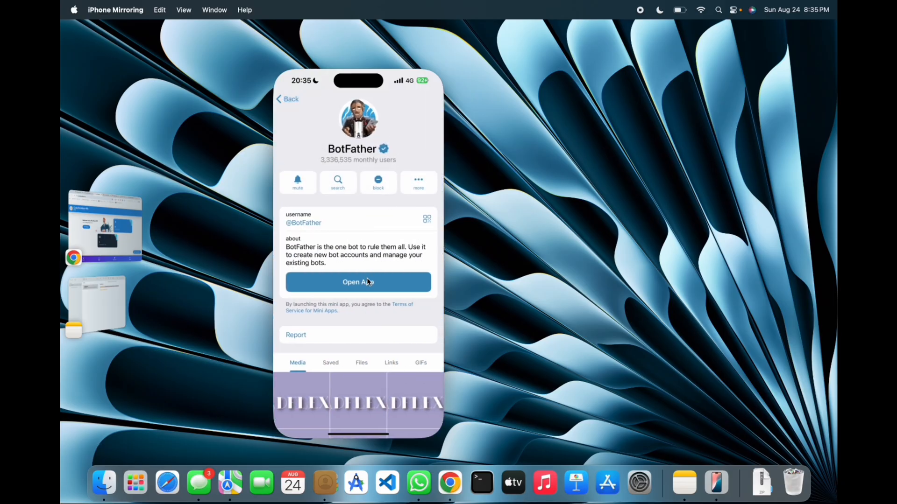
left_click(369, 282)
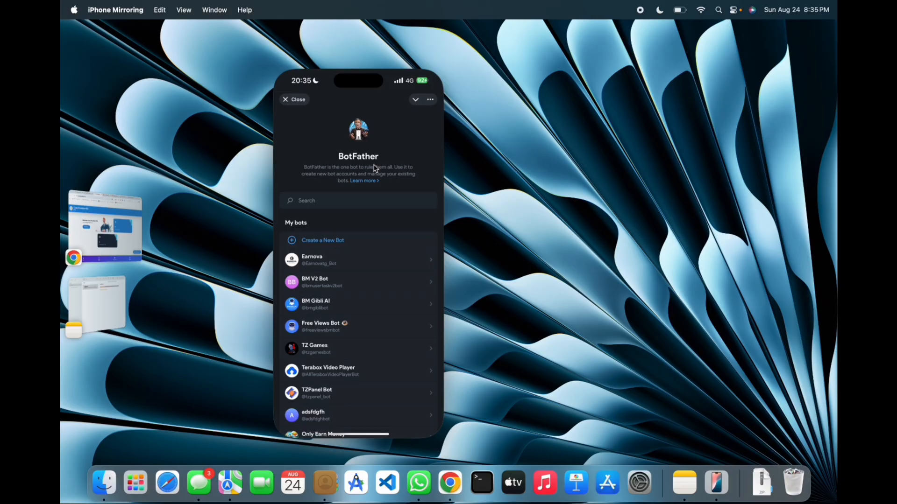
left_click(344, 373)
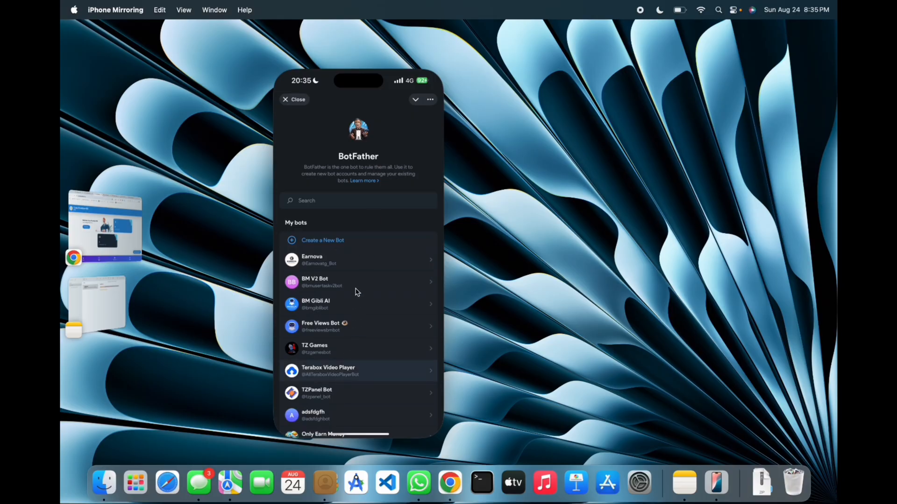
left_click(356, 348)
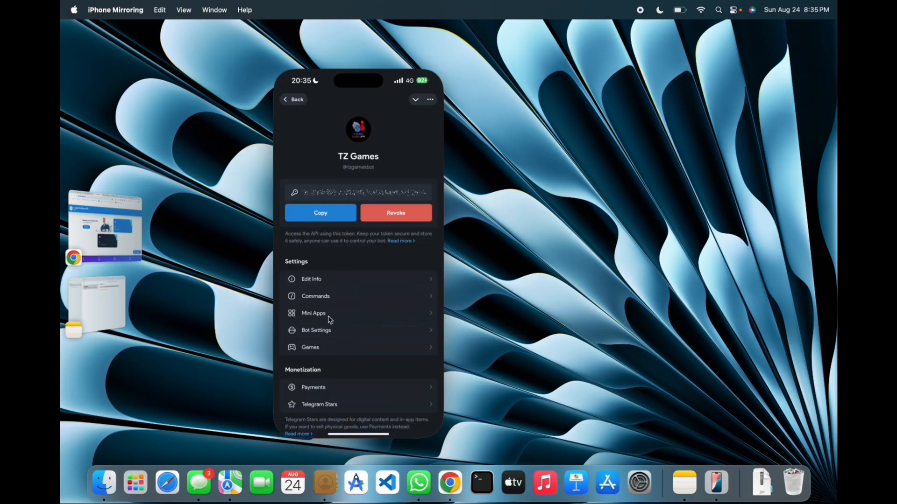
left_click(329, 317)
left_click(373, 197)
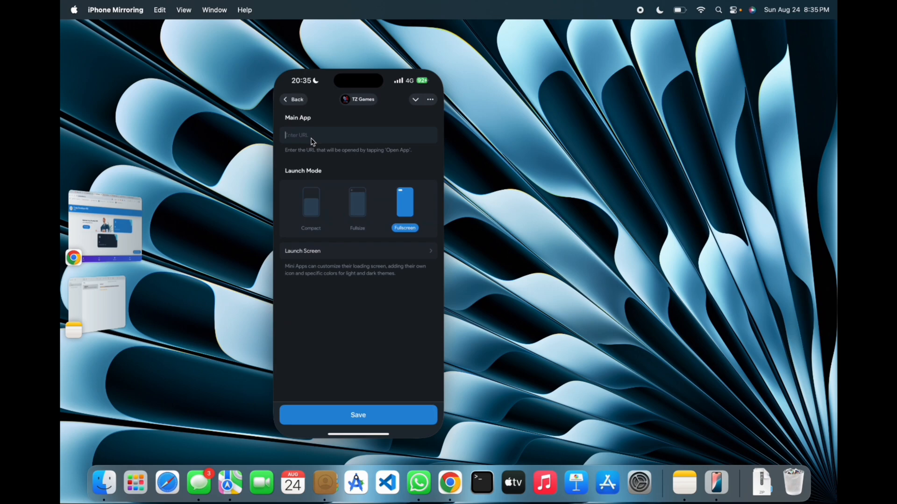
left_click(105, 226)
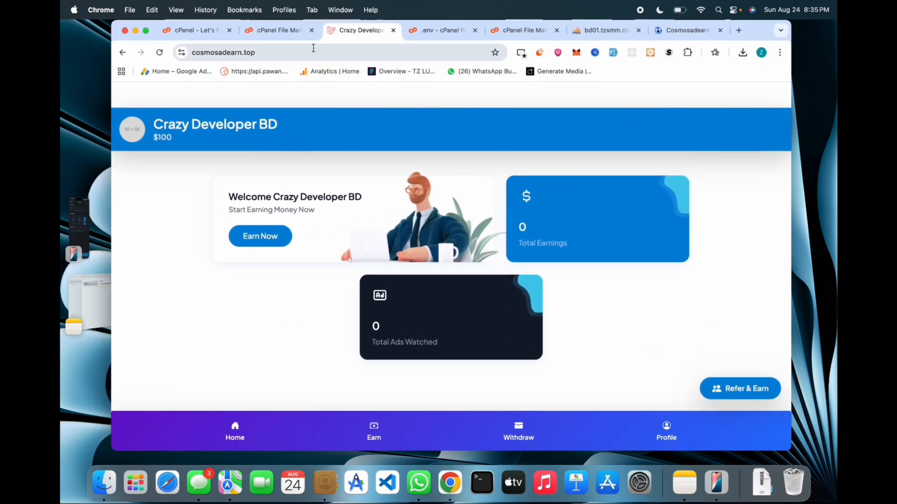
left_click(313, 48)
key("super+c")
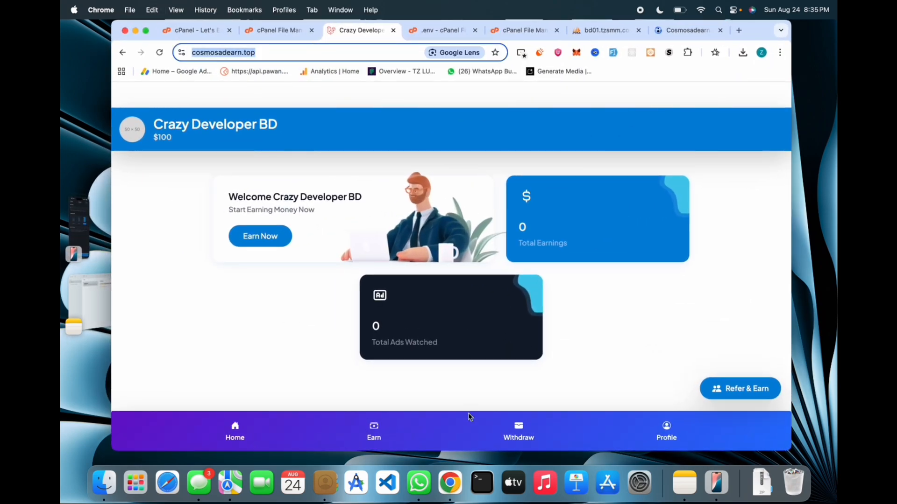
left_click(726, 493)
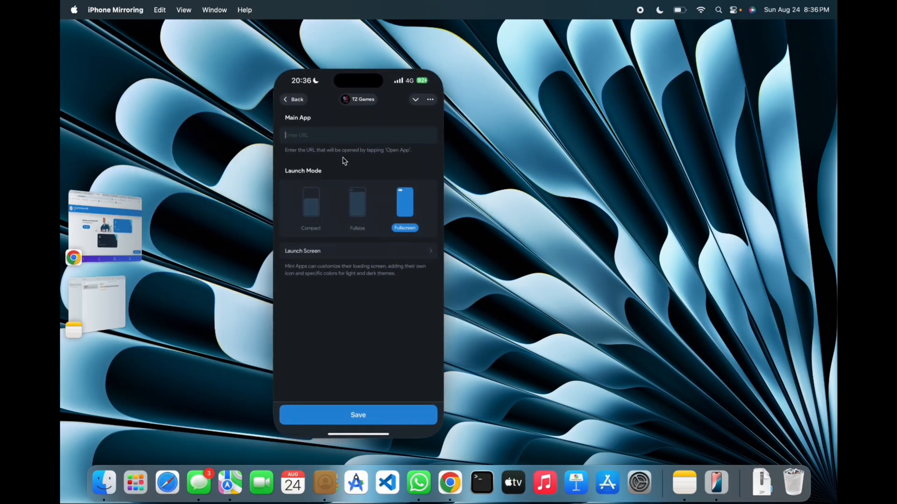
key("super+v")
left_click(355, 419)
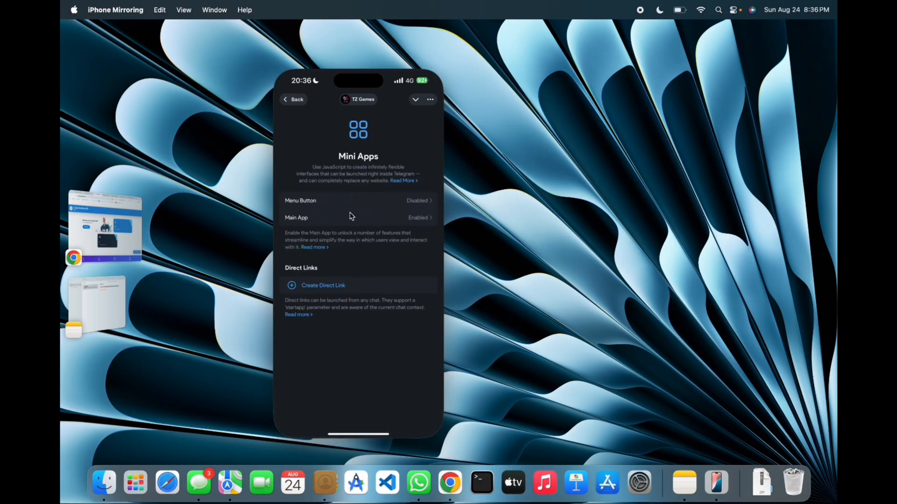
left_click(338, 206)
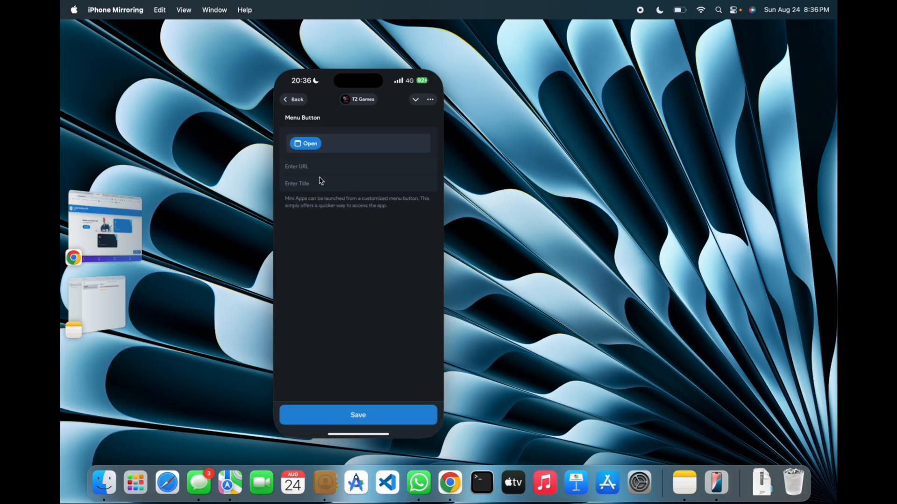
left_click(295, 173)
key("super+v")
left_click(305, 187)
type("E")
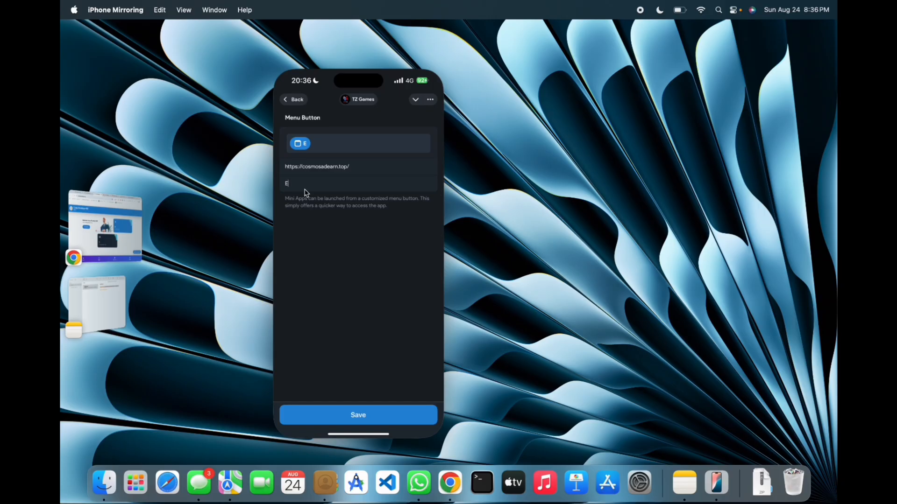
type("ARN MONEY")
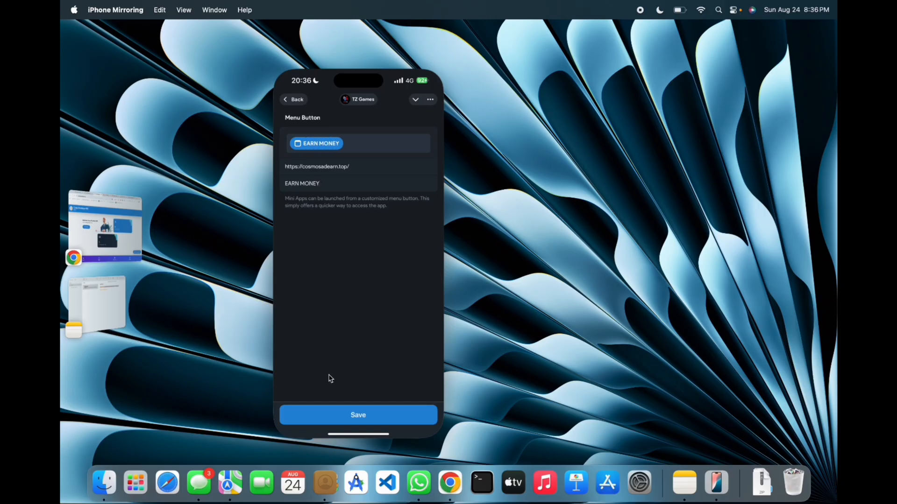
left_click(340, 411)
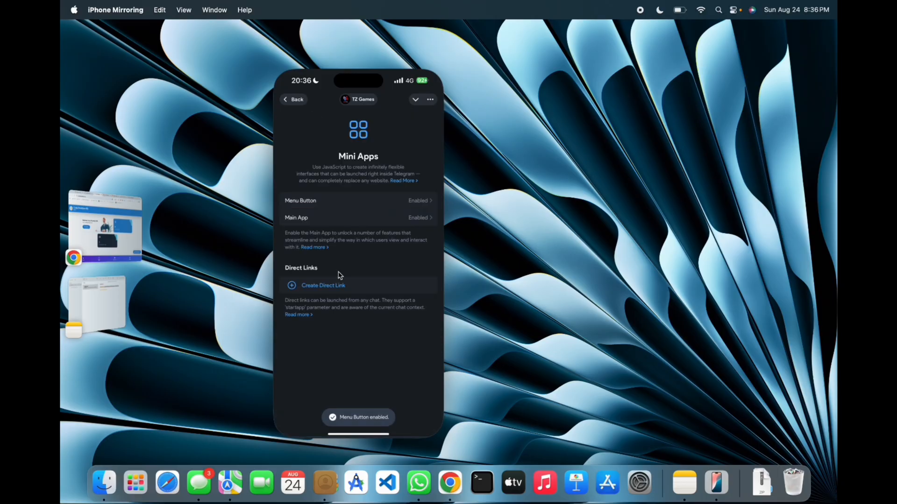
left_click(297, 102)
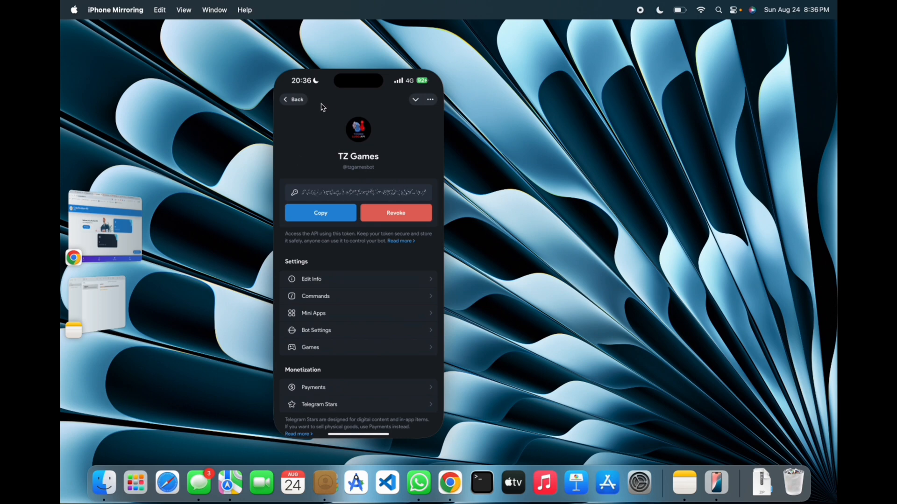
left_click(450, 484)
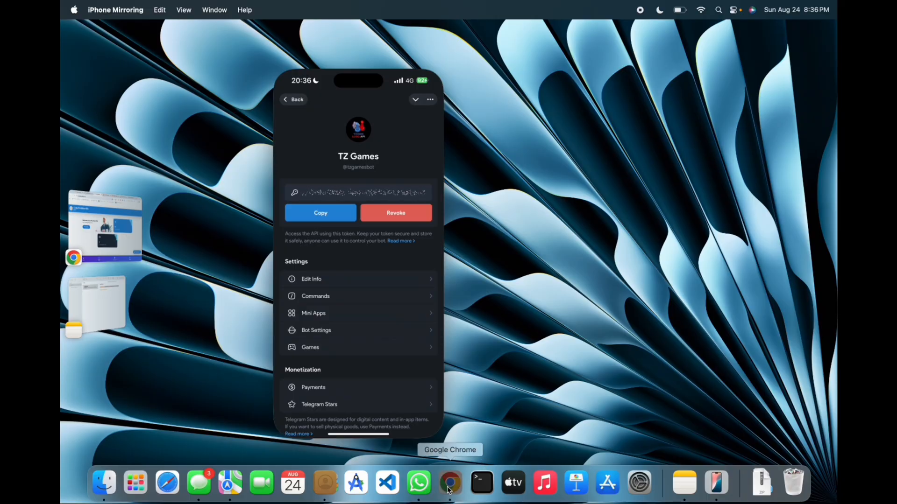
Step: Load the admin login page at cosmosadearn.top/crazy
left_click(310, 57)
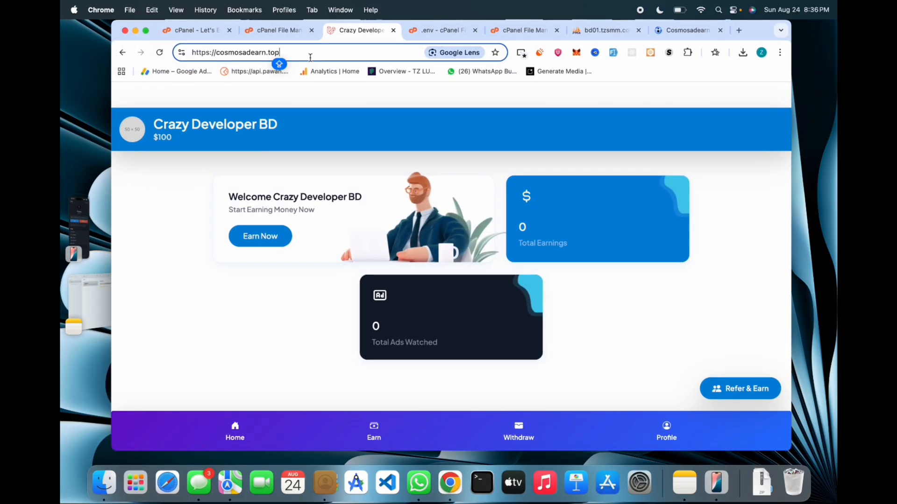
type("/CRAZY")
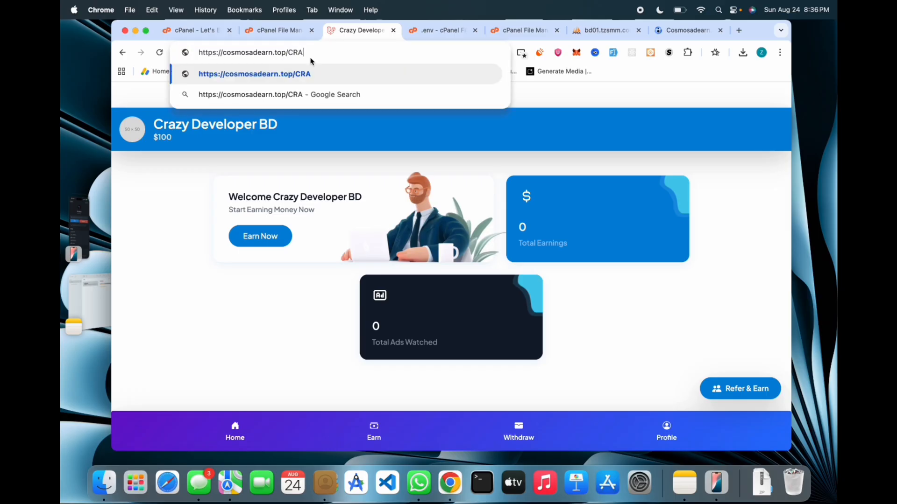
key("BackSpace")
key("BackSpace")
key("BackSpace")
key("BackSpace")
key("BackSpace")
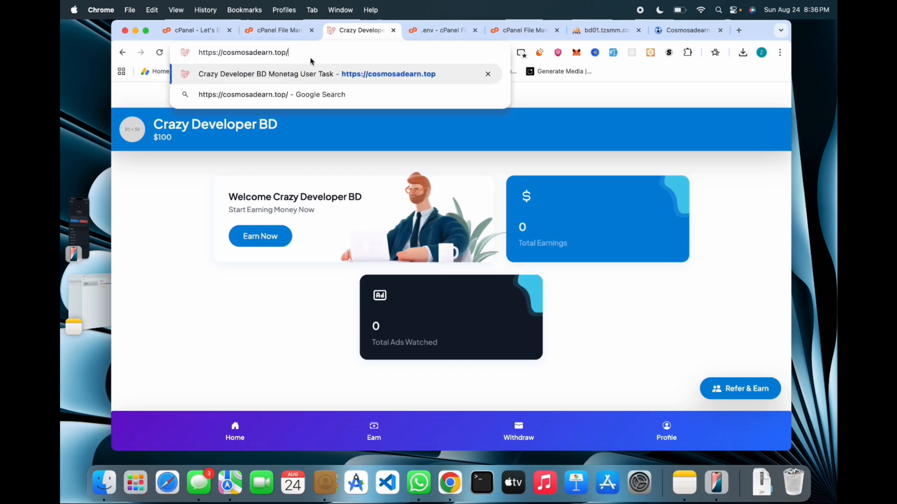
type("crazy")
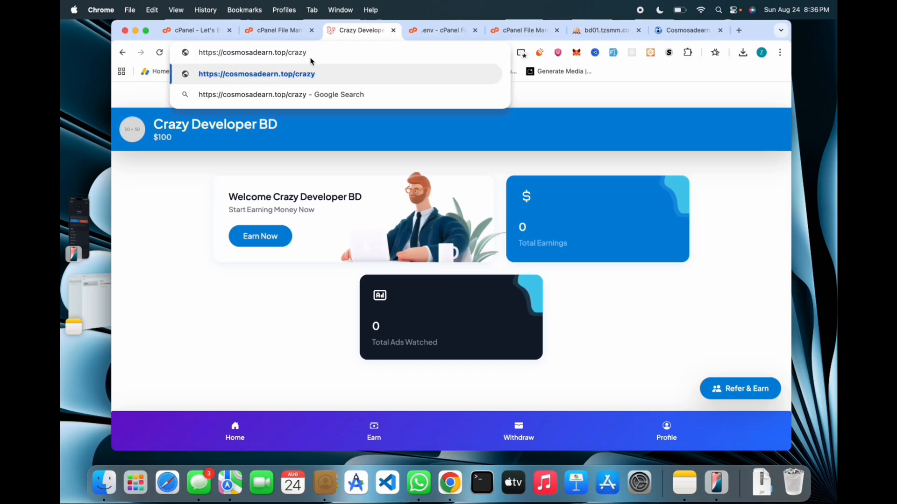
key("Return")
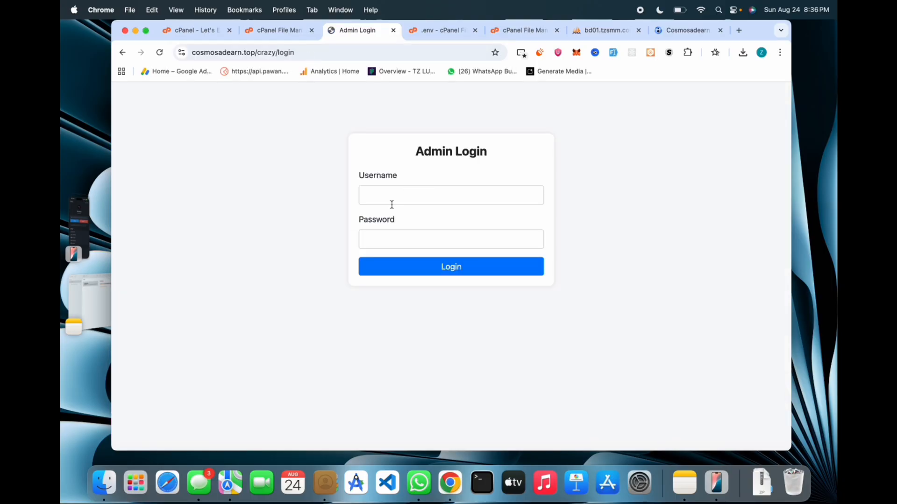
Step: Switch to the phpMyAdmin tab showing the cosmosad_crazy database
triple_click(435, 154)
left_click(409, 148)
left_click_drag(603, 29, 442, 30)
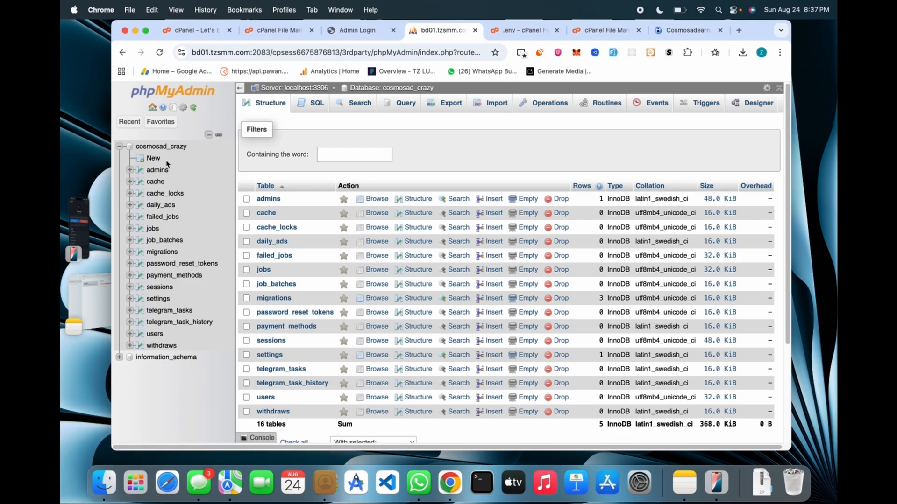
Step: Open the admins table to see the admin account's username and password, then check the saved note
left_click(157, 171)
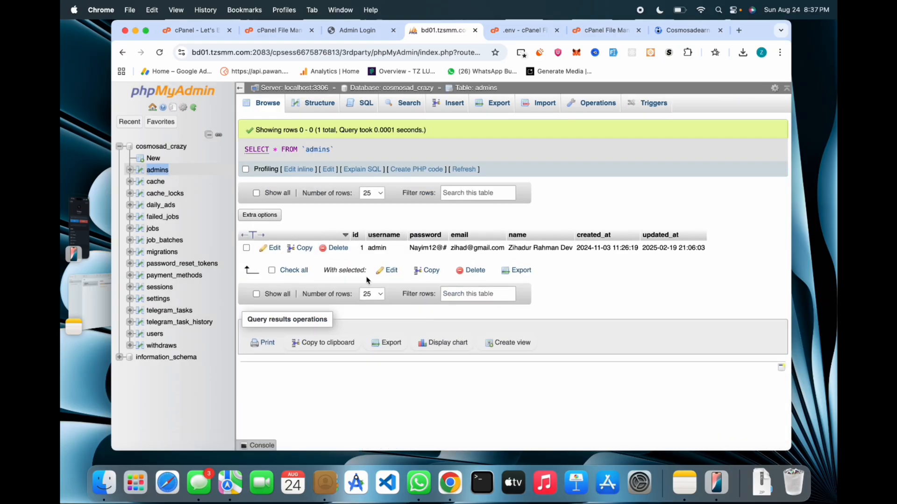
double_click(387, 249)
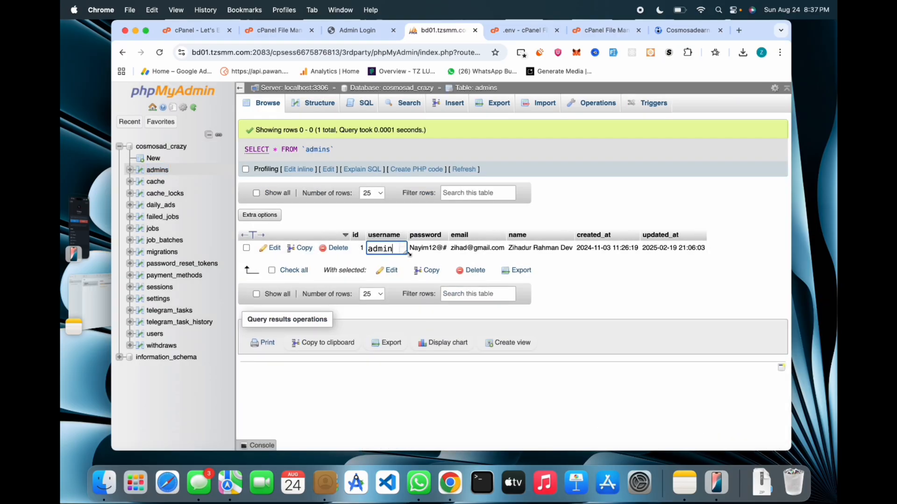
left_click(682, 482)
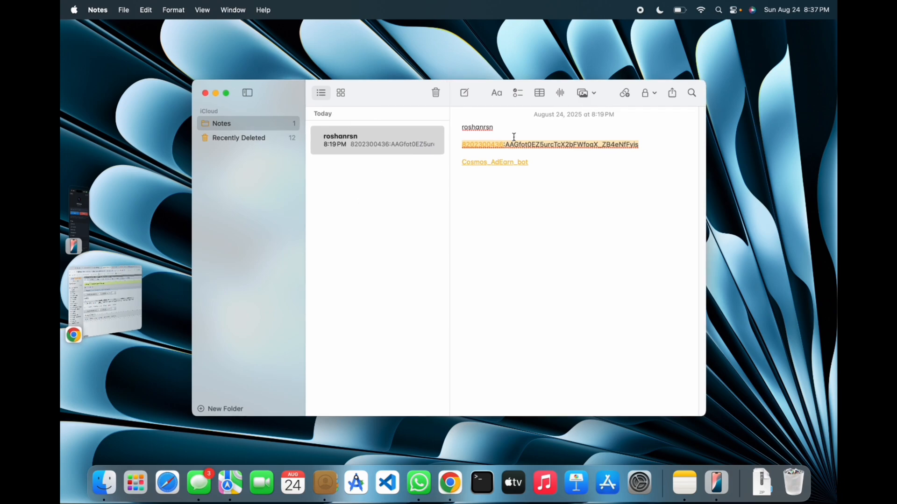
double_click(476, 127)
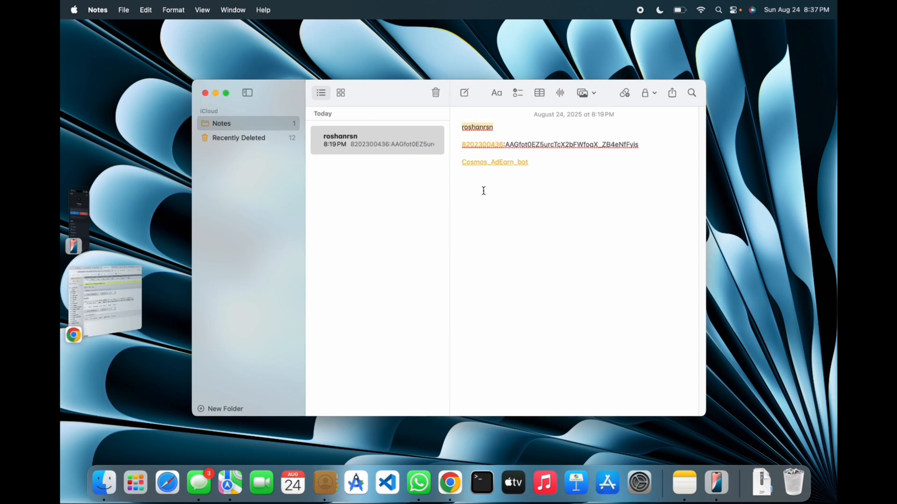
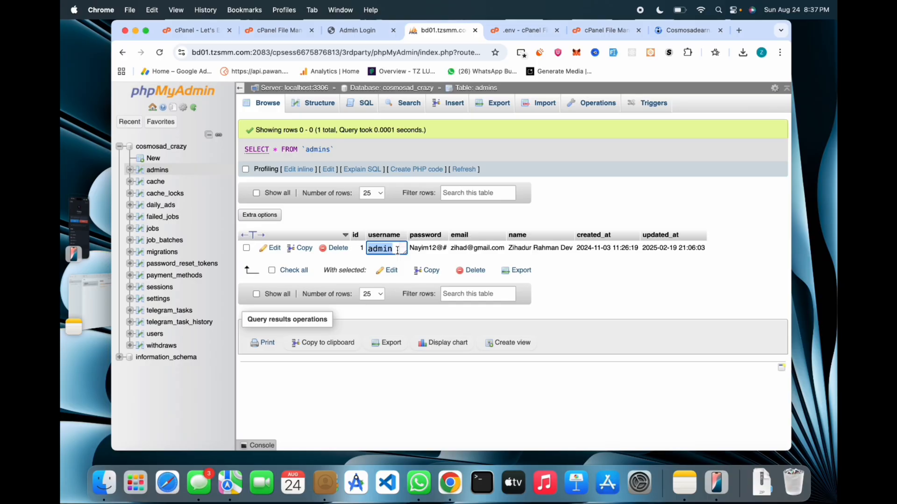
Step: Paste and save the new admin username, then open the password cell for inline editing
double_click(422, 254)
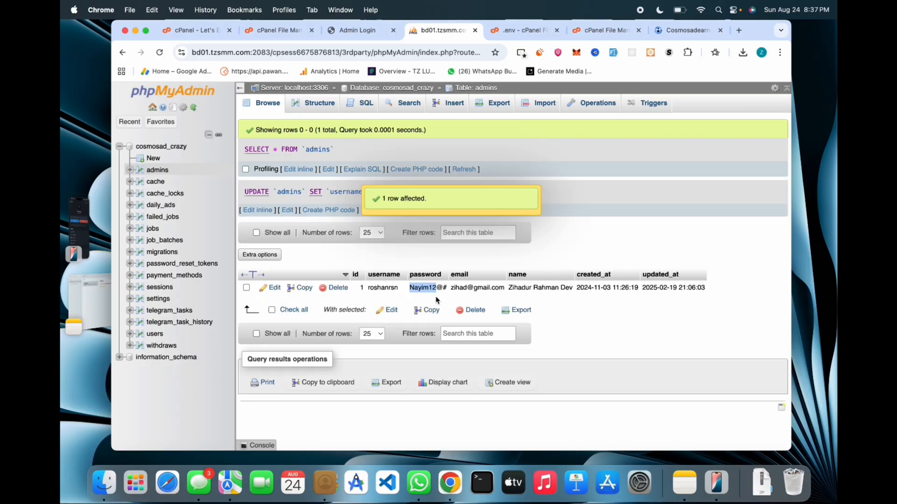
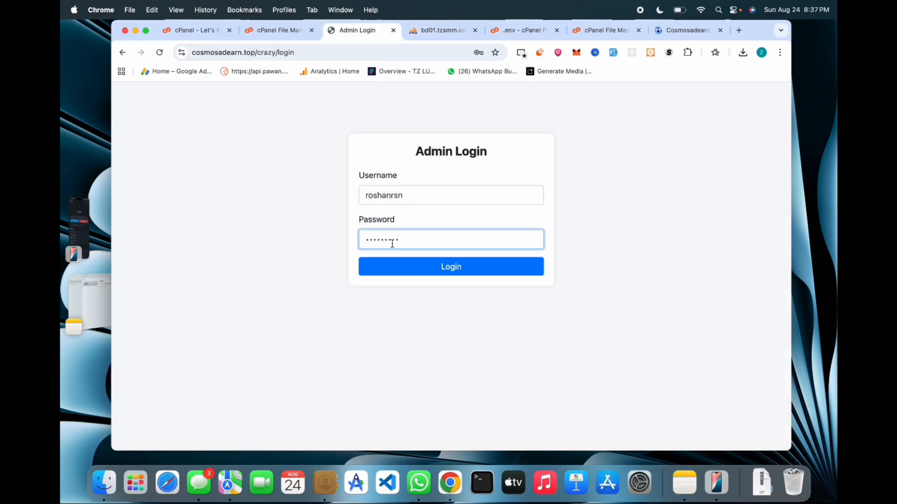
Step: Log in as admin, save the password in the browser, and open the Telegram Tasks page
left_click(397, 270)
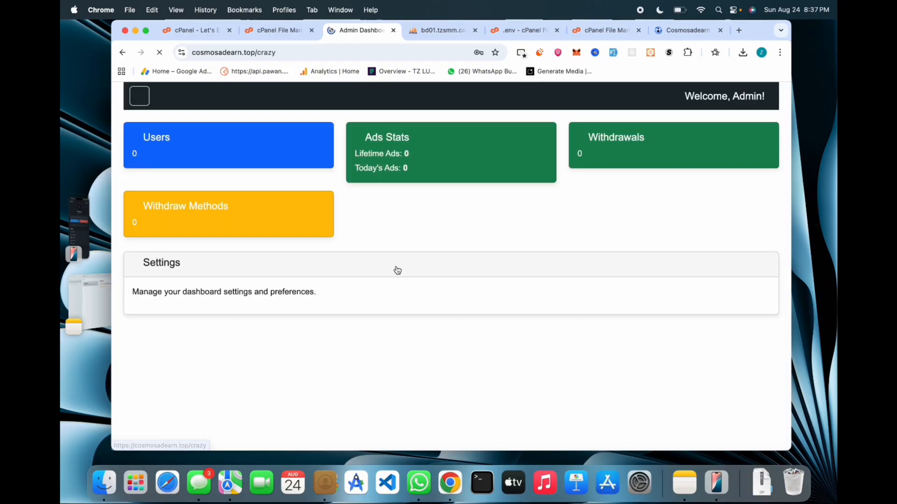
left_click(477, 213)
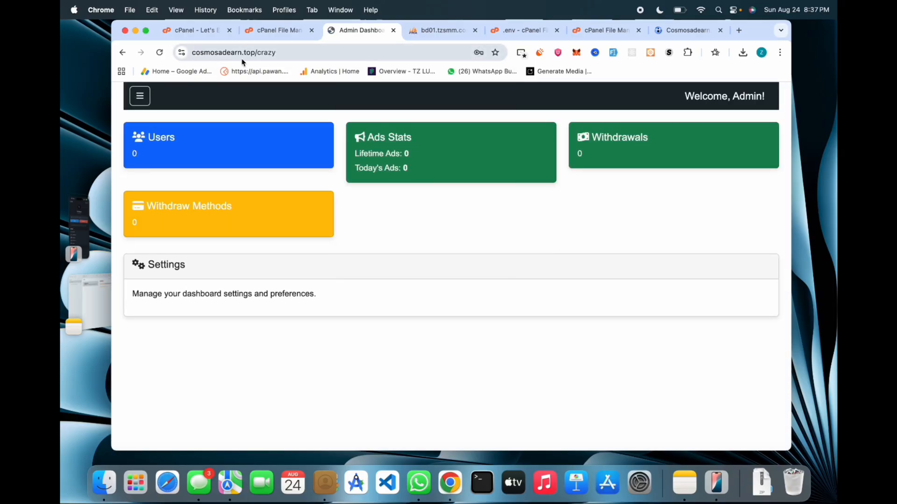
left_click(141, 97)
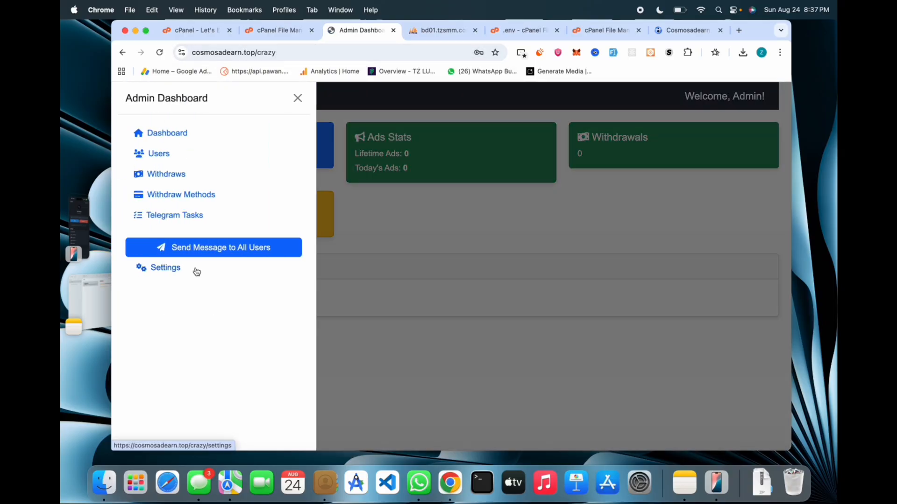
left_click(191, 219)
Step: Open the Add Task form, cancel it without saving, and return to the dashboard
left_click(742, 100)
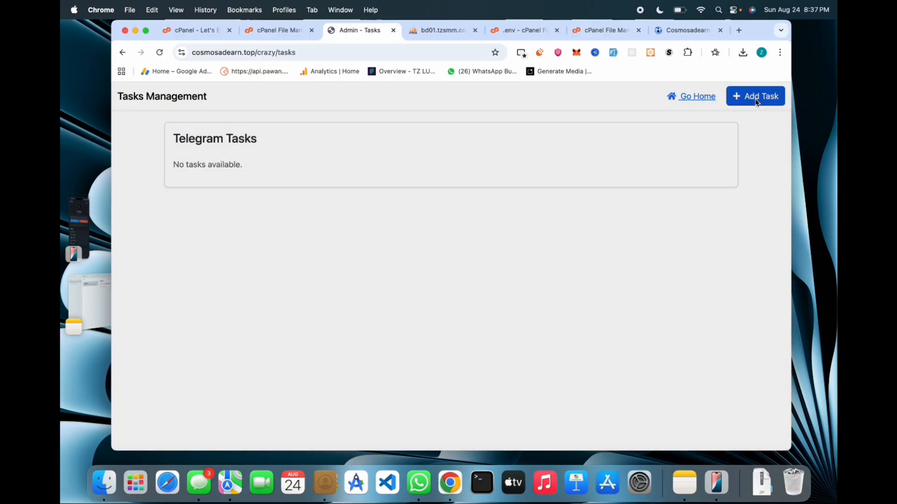
left_click(368, 187)
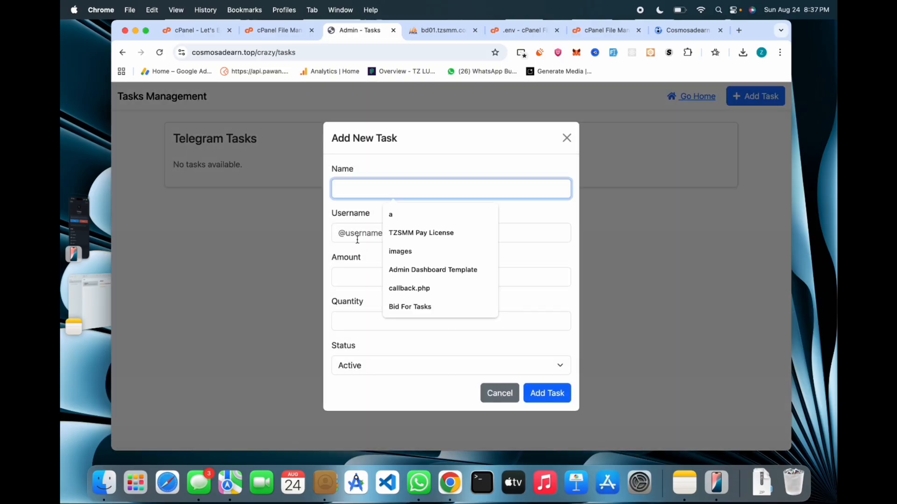
left_click(567, 138)
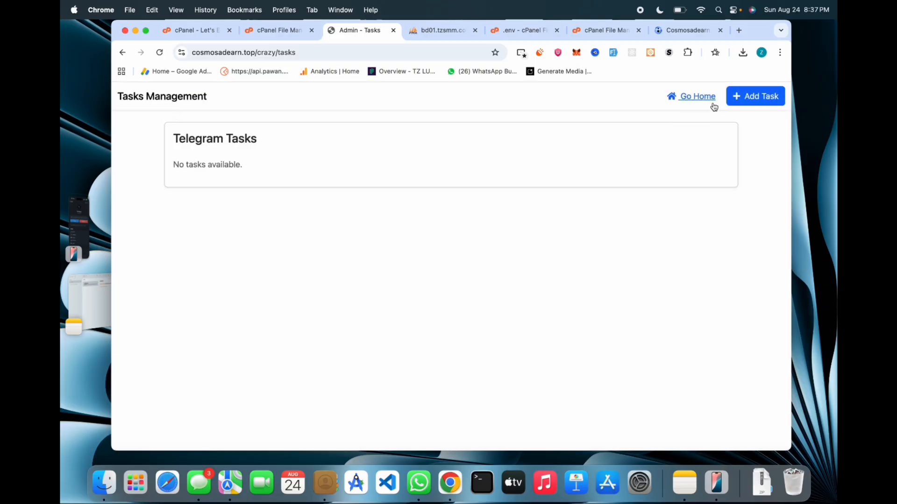
left_click(697, 97)
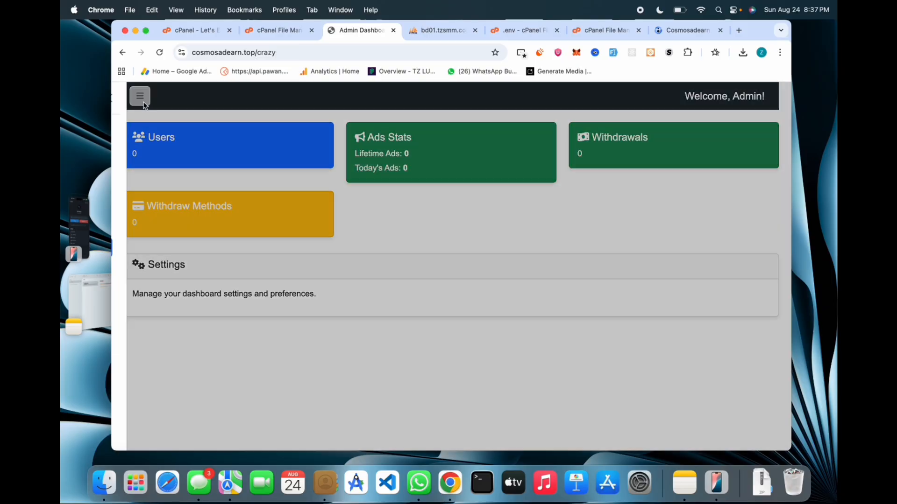
Step: Review the empty Withdraws page, then the empty Withdraw Methods page
left_click(143, 104)
left_click(171, 175)
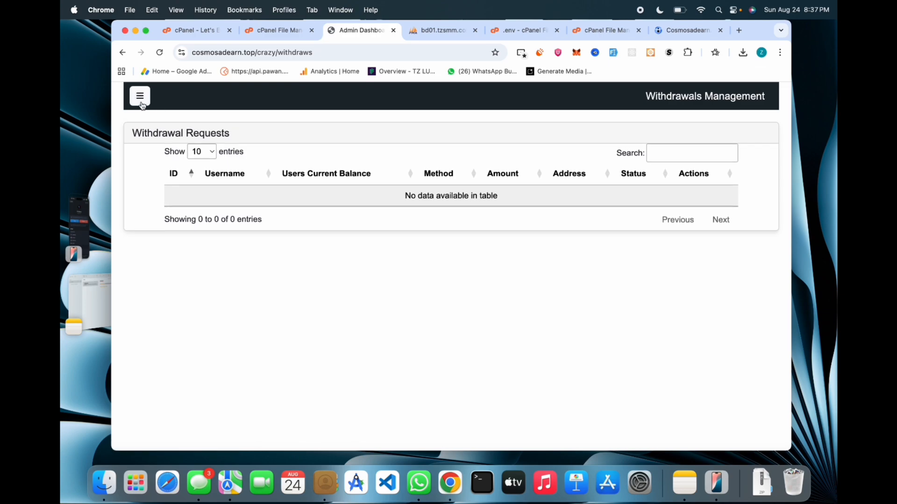
left_click(141, 98)
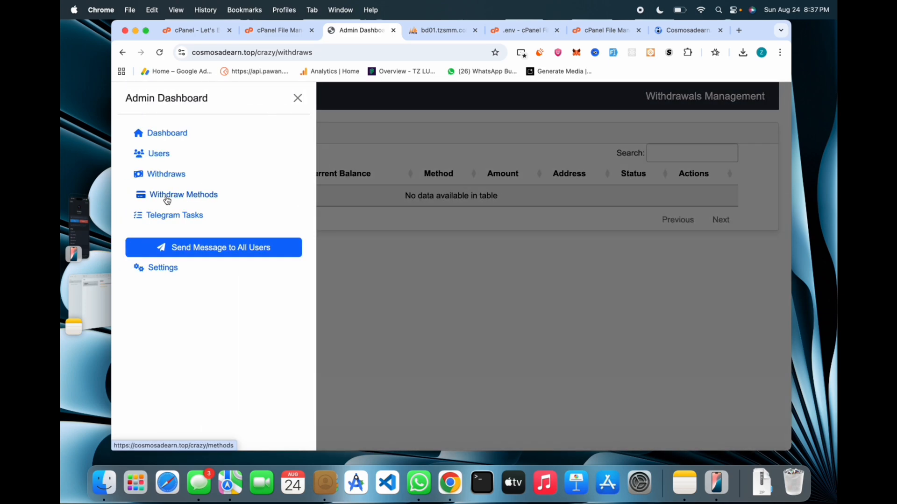
left_click(167, 198)
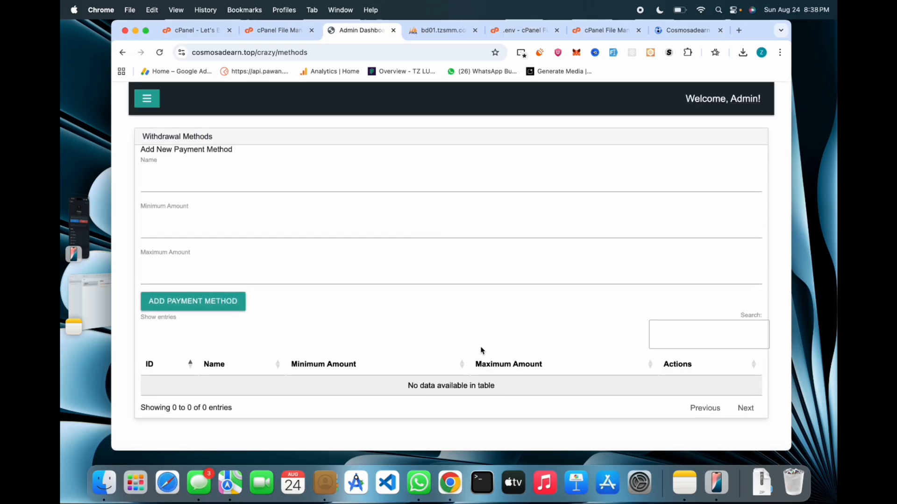
Step: Check the empty Users list, then go to the Settings page
left_click(146, 98)
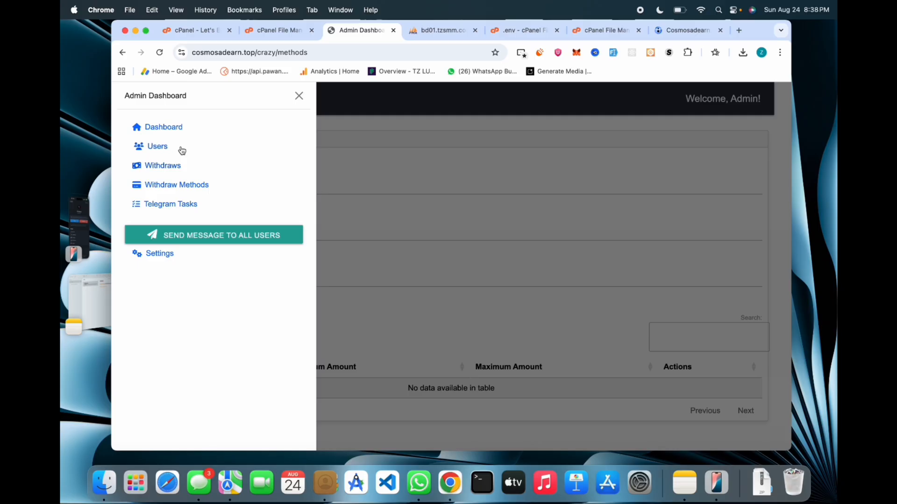
left_click(158, 147)
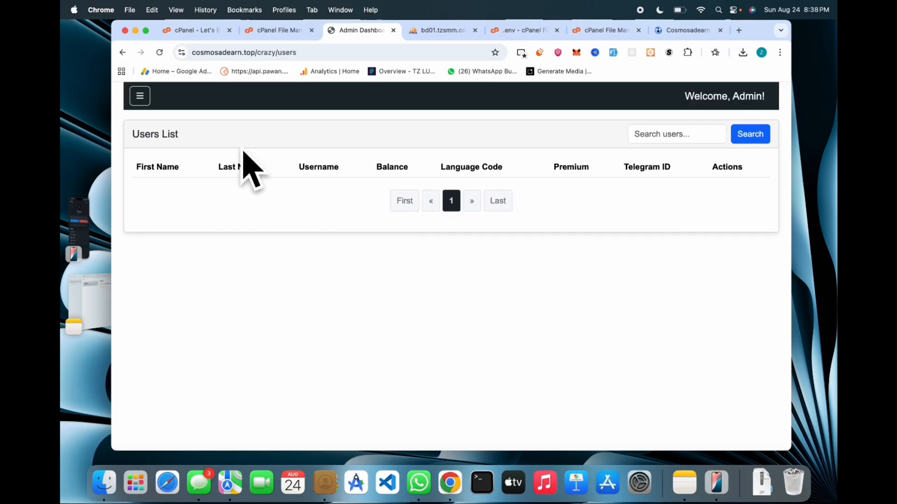
left_click(139, 95)
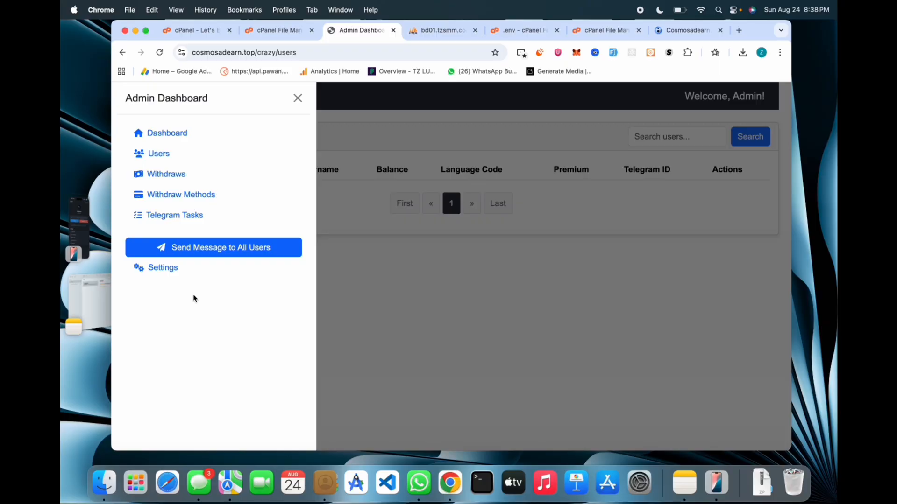
left_click(170, 274)
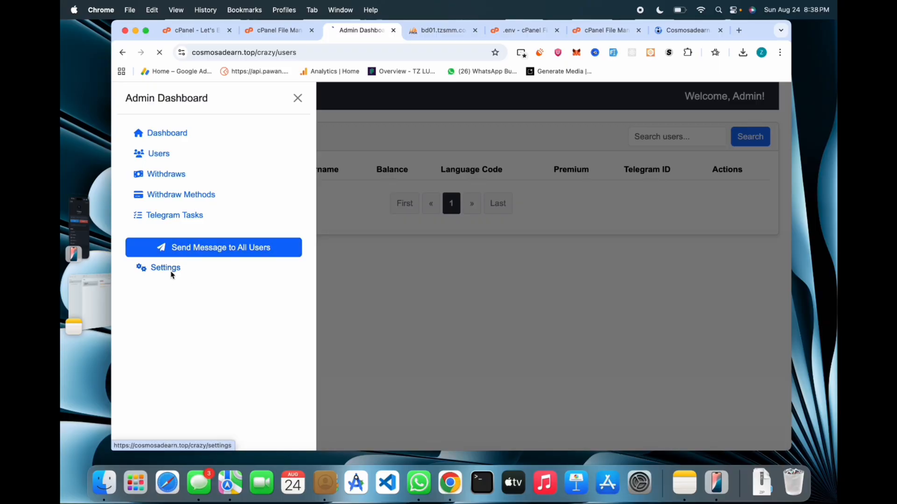
Step: Look over the Ads Reward (1000.00), Ads Limit, Reffer Bonus and GigaPub ID settings
scroll(224, 260, "down", 3)
scroll(203, 197, "up", 2)
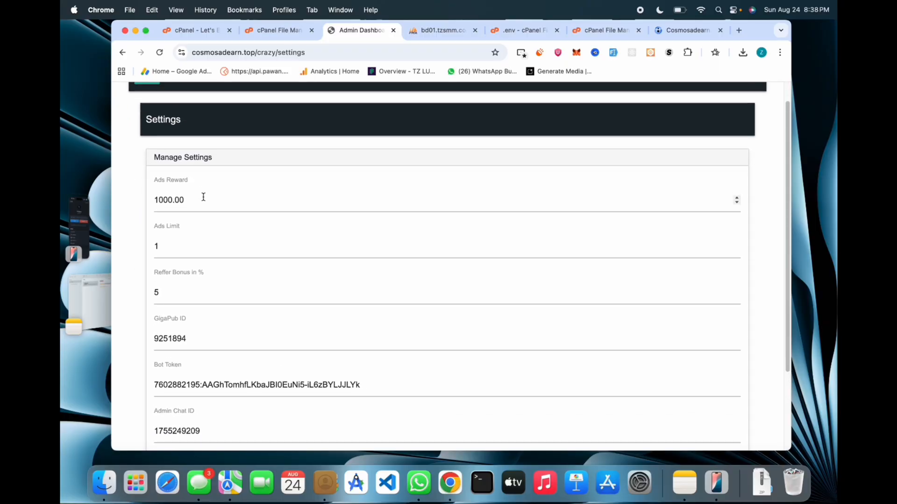
mouse_move(185, 200)
left_mouse_down()
mouse_move(166, 196)
mouse_move(188, 185)
left_mouse_up()
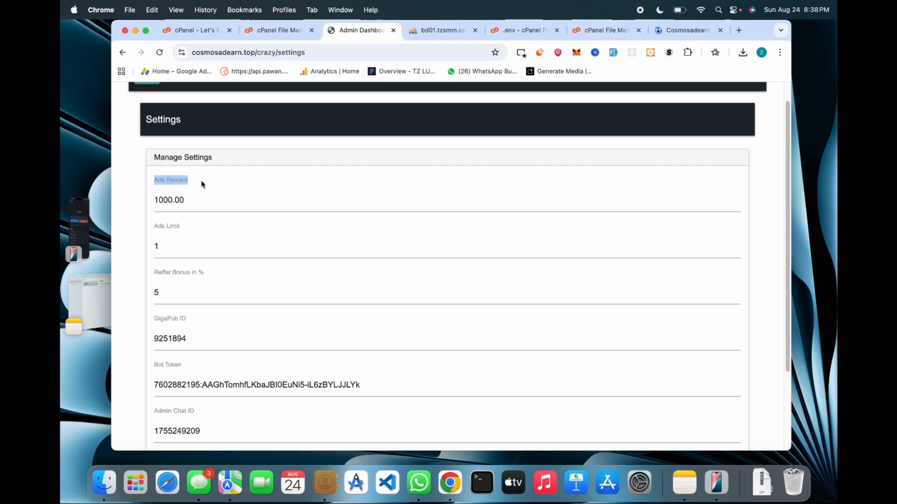
scroll(176, 296, "down", 4)
left_click_drag(180, 377, 110, 375)
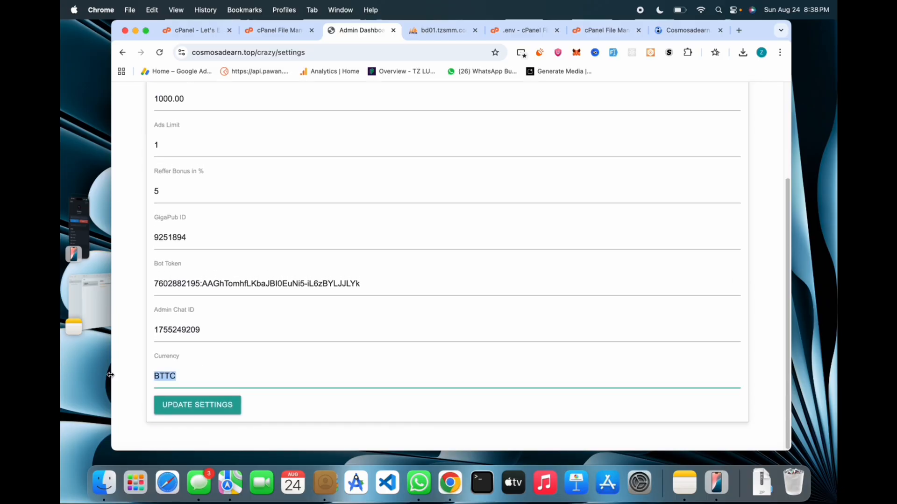
double_click(163, 376)
scroll(189, 228, "up", 3)
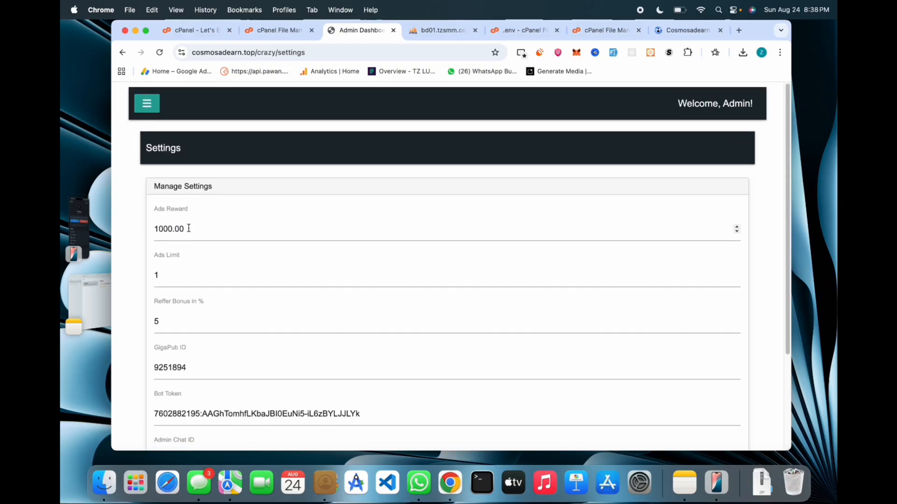
double_click(190, 223)
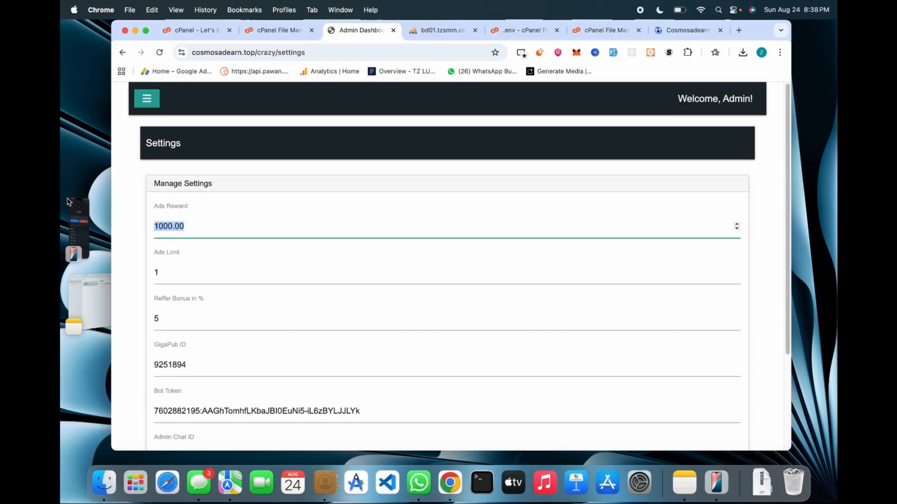
scroll(161, 285, "down", 2)
double_click(183, 227)
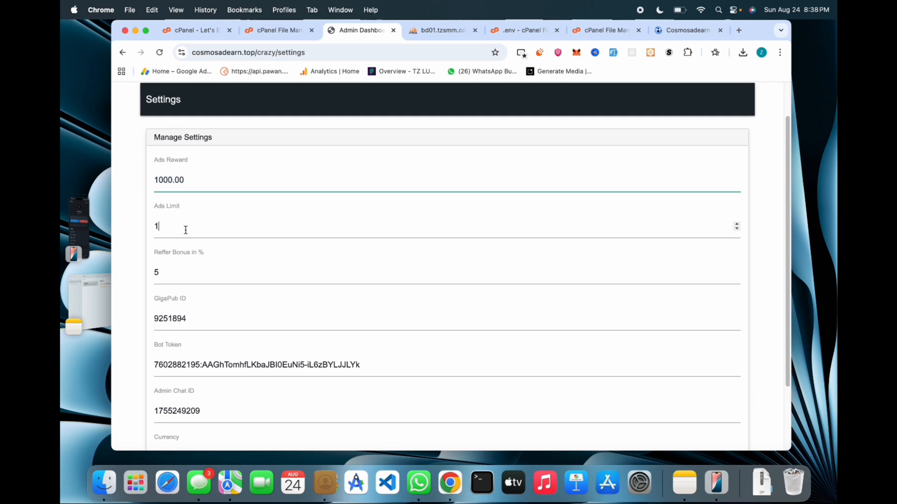
scroll(180, 266, "down", 1)
double_click(180, 244)
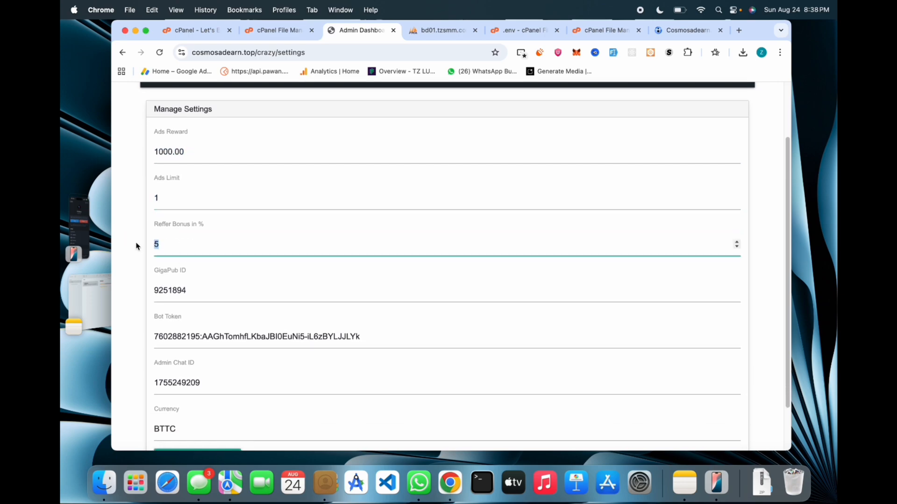
scroll(202, 280, "down", 1)
double_click(178, 243)
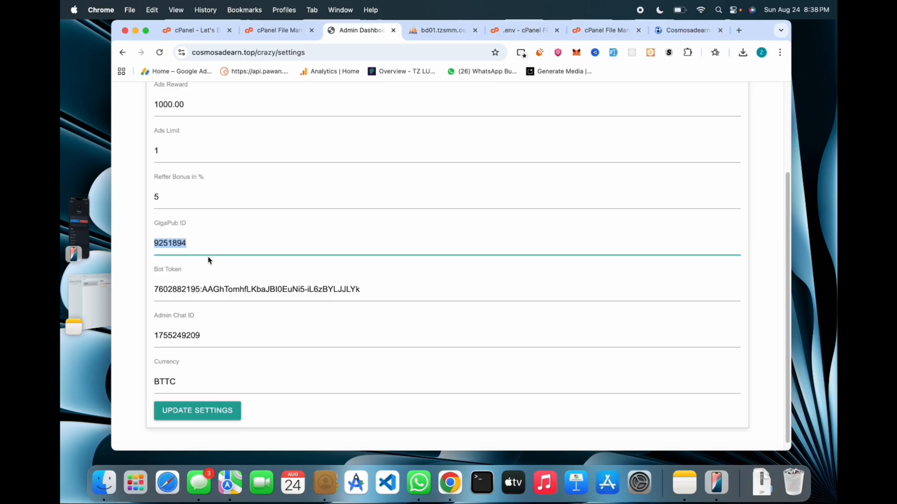
Step: Inspect the bot token and Admin Chat ID values in the settings
triple_click(178, 286)
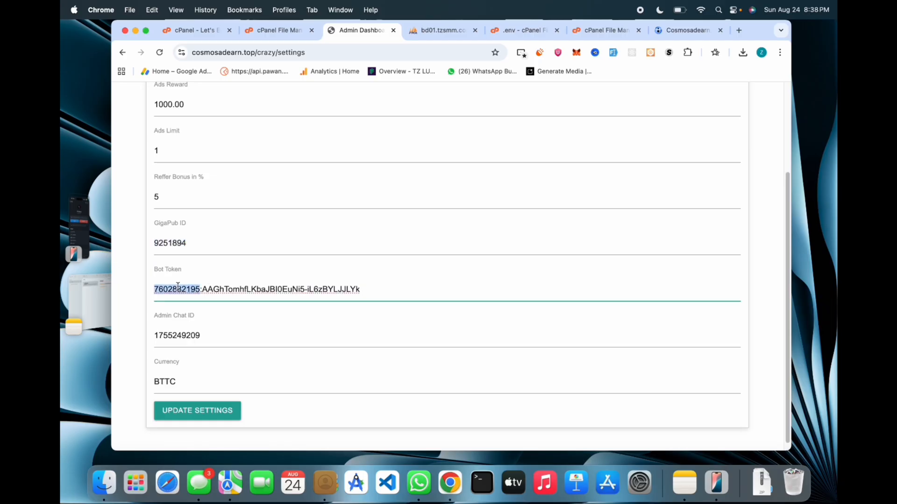
double_click(190, 340)
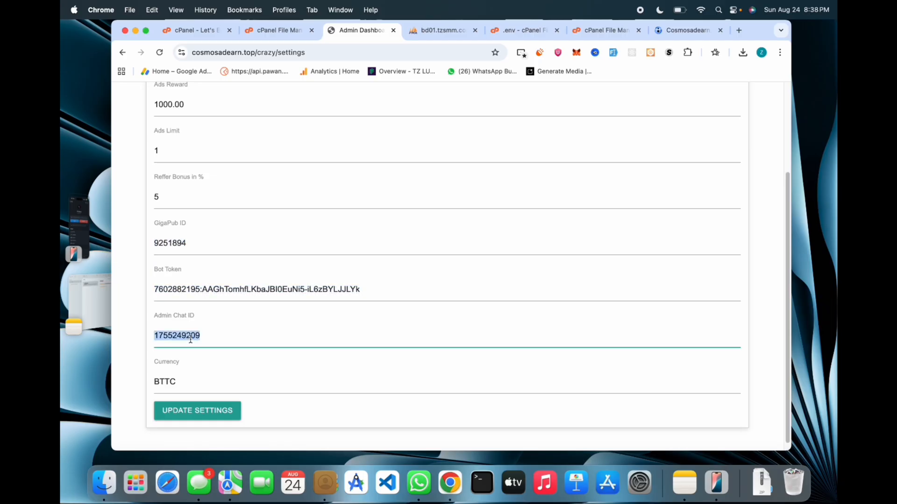
scroll(201, 308, "down", 1)
double_click(216, 281)
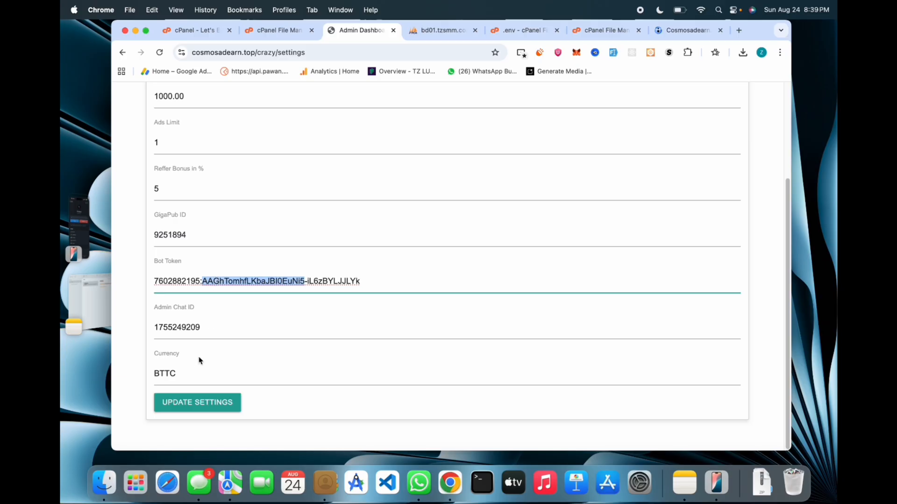
Step: Replace the BTTC currency with USDT, save, and check the saved Currency value
left_click_drag(199, 362, 110, 376)
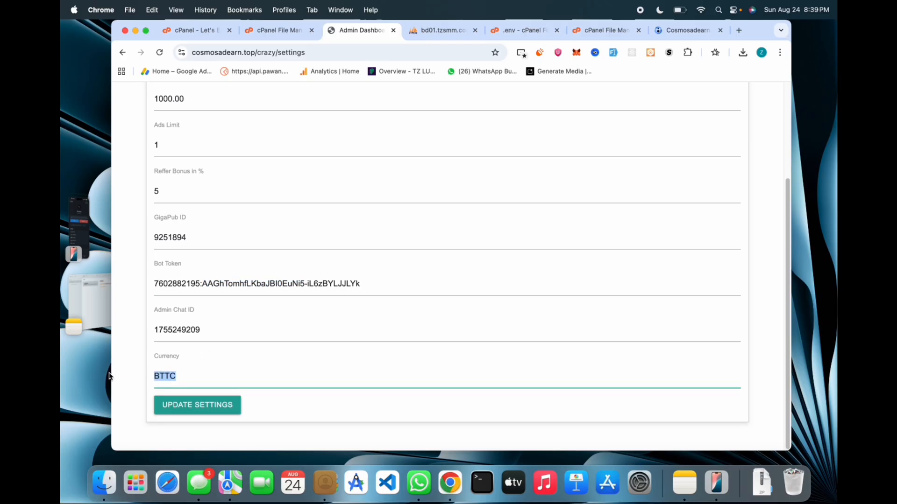
type("USDT")
left_click(187, 405)
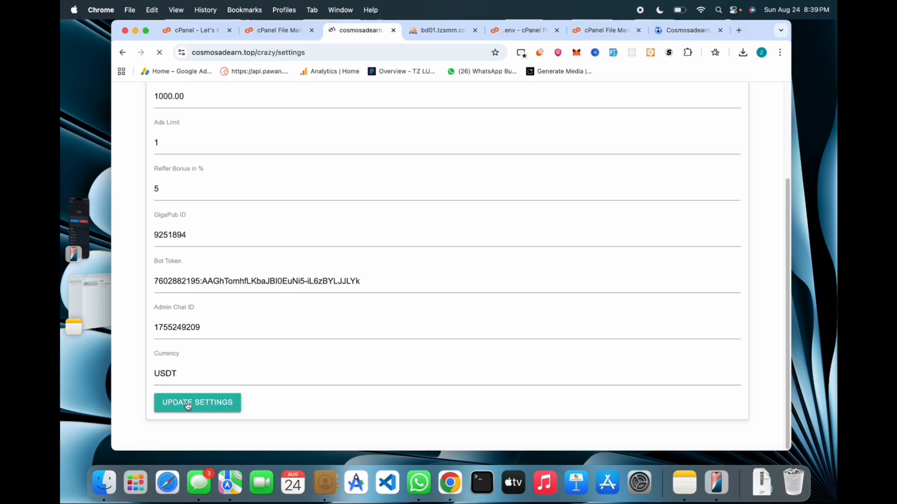
scroll(262, 262, "down", 5)
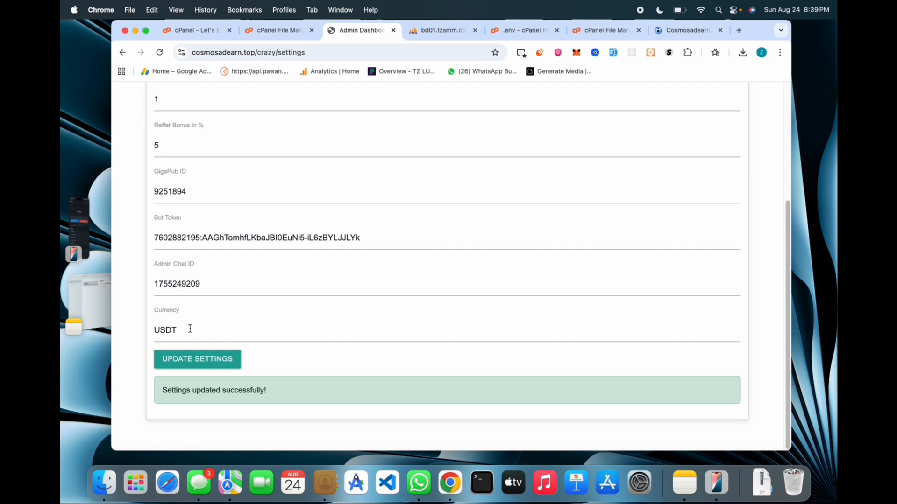
left_click(190, 330)
key("super+a")
Step: Open the Set Telegram Webhook site at tgbot.tzsmm.com
scroll(331, 242, "up", 10)
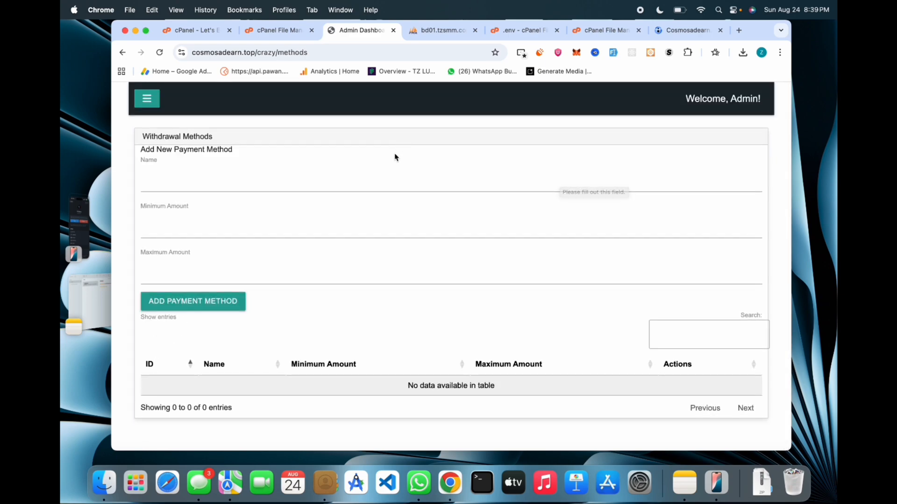
left_click_drag(522, 30, 439, 32)
left_click(413, 52)
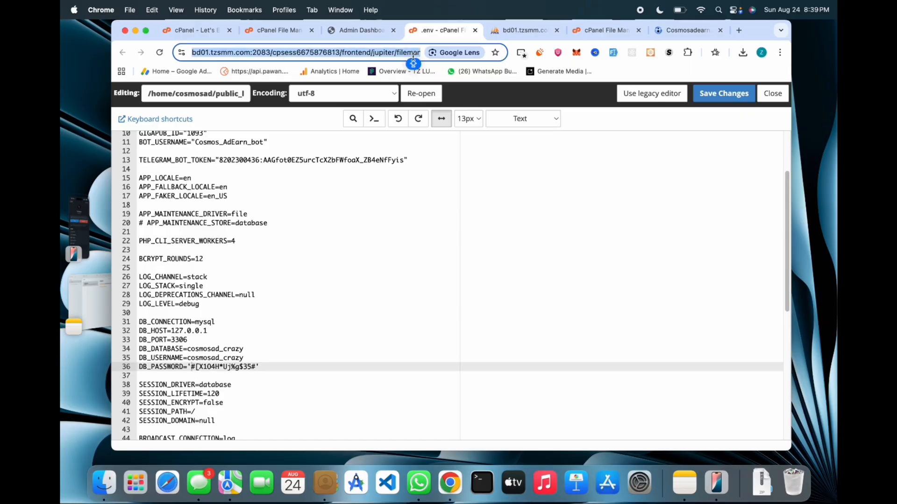
type("TG")
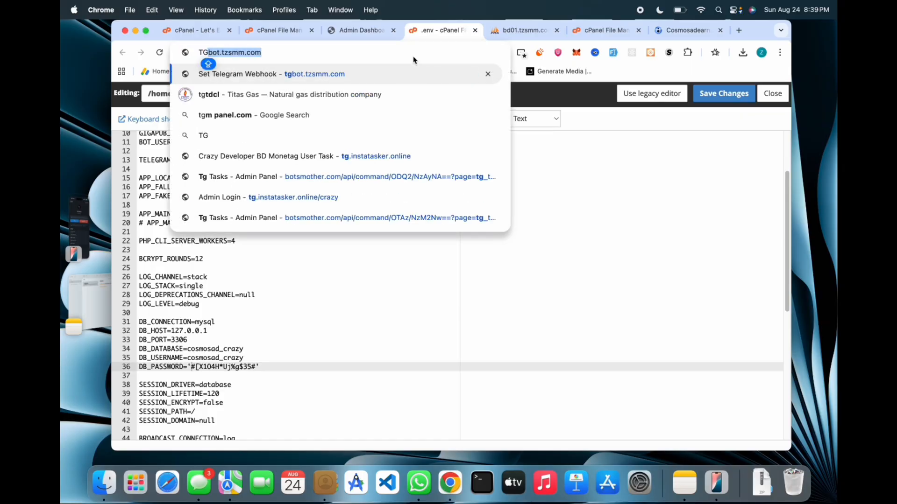
key("Return")
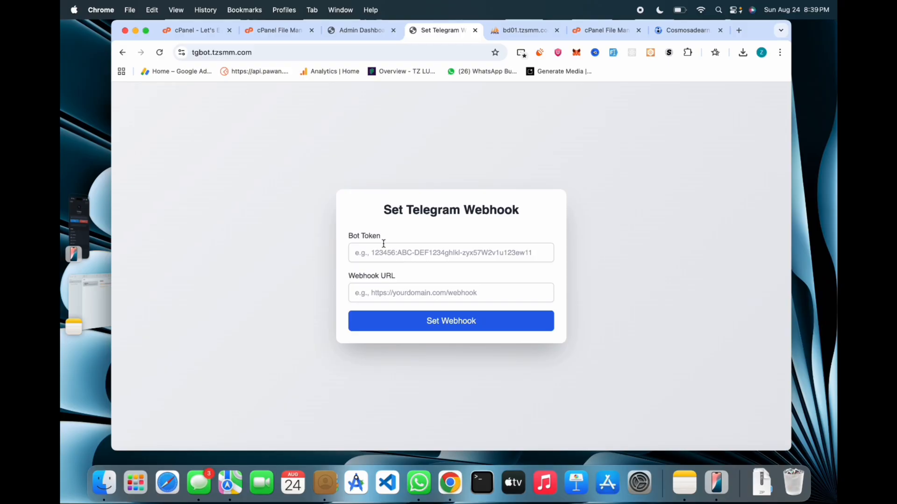
left_click(391, 294)
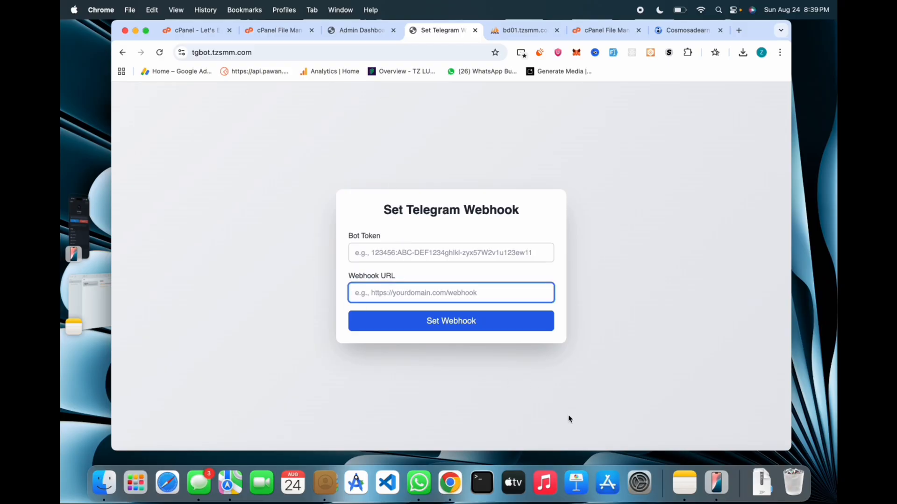
Step: Copy the saved bot token line from Notes and return to the webhook page
left_click(684, 482)
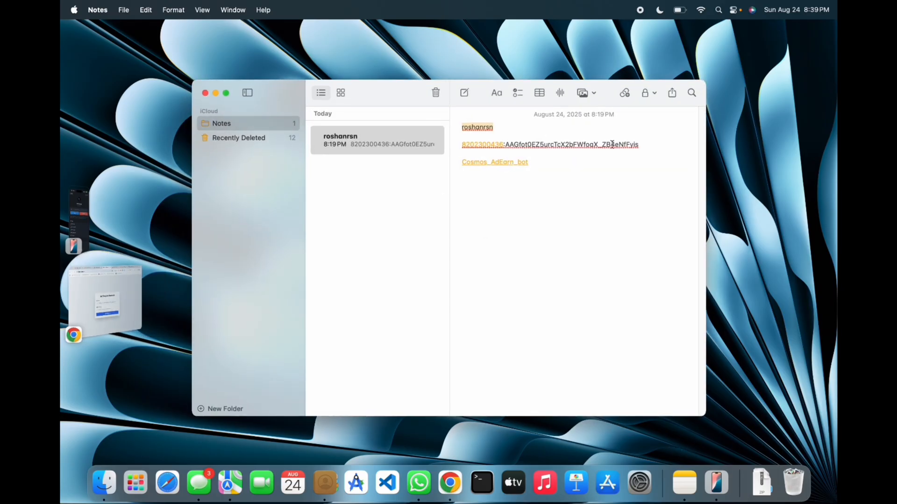
triple_click(461, 146)
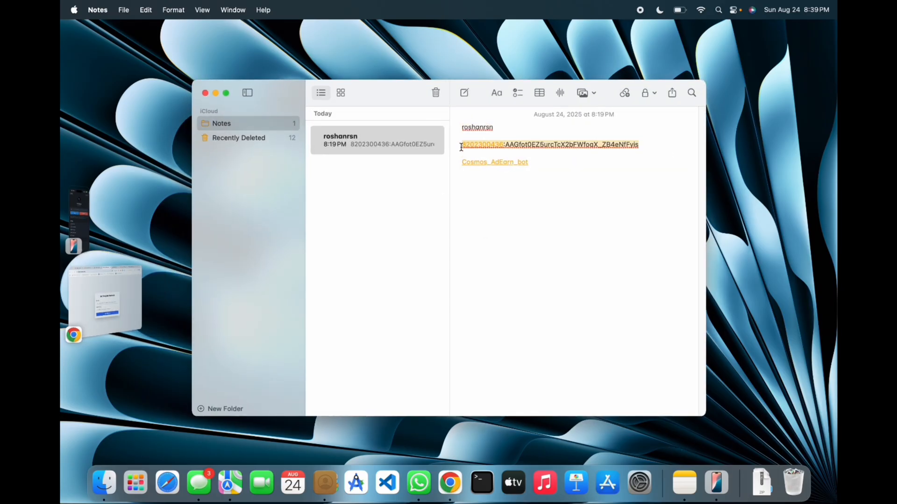
left_click(482, 482)
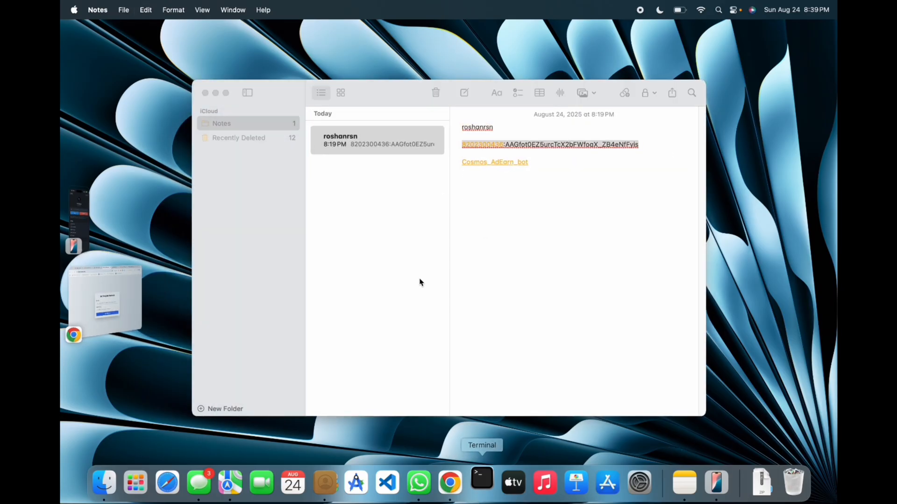
left_click(443, 475)
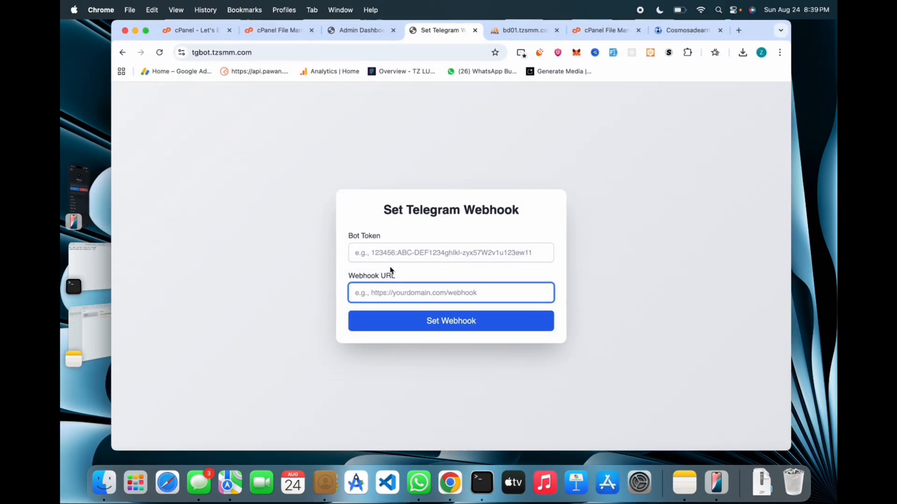
Step: Paste the bot token into the Bot Token field, then select the admin panel's base address
left_click(392, 252)
key("super+v")
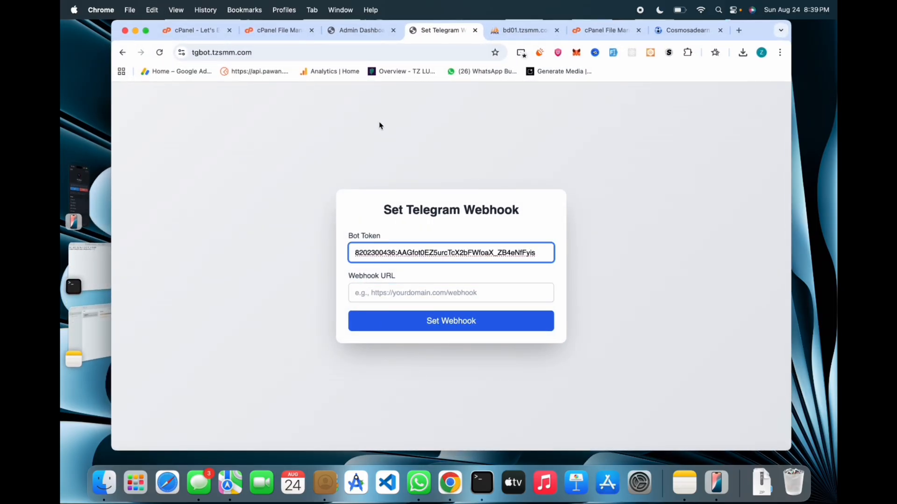
left_click(362, 31)
left_click(248, 52)
double_click(249, 53)
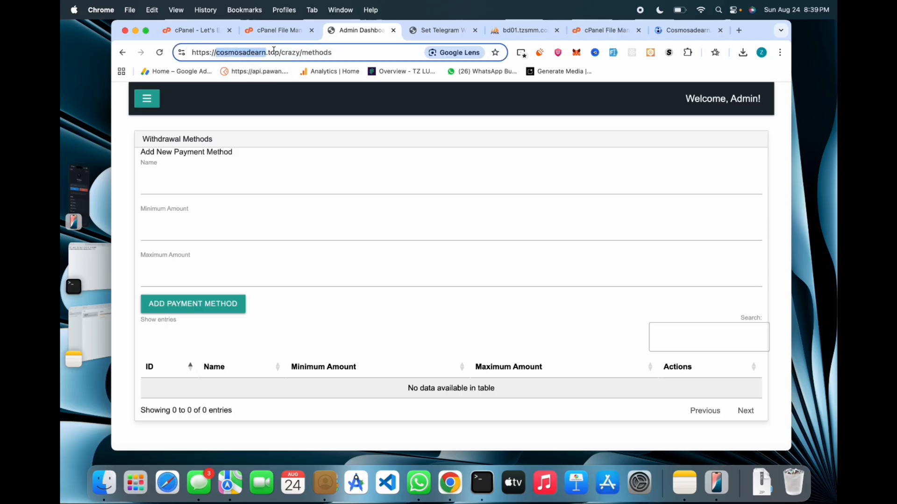
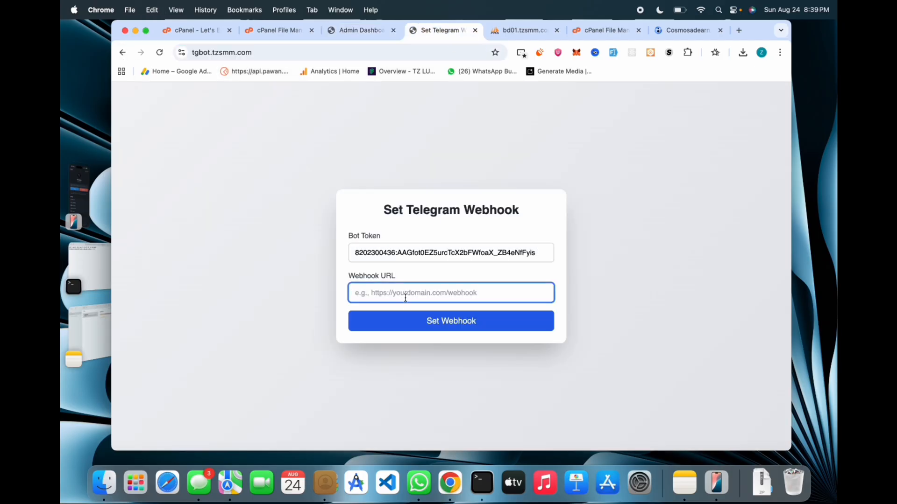
Step: Paste the cosmosadearn.top site address into the Webhook URL field, ahead of the /api/telegram/callback path
type("https://cosmosadearn.top/")
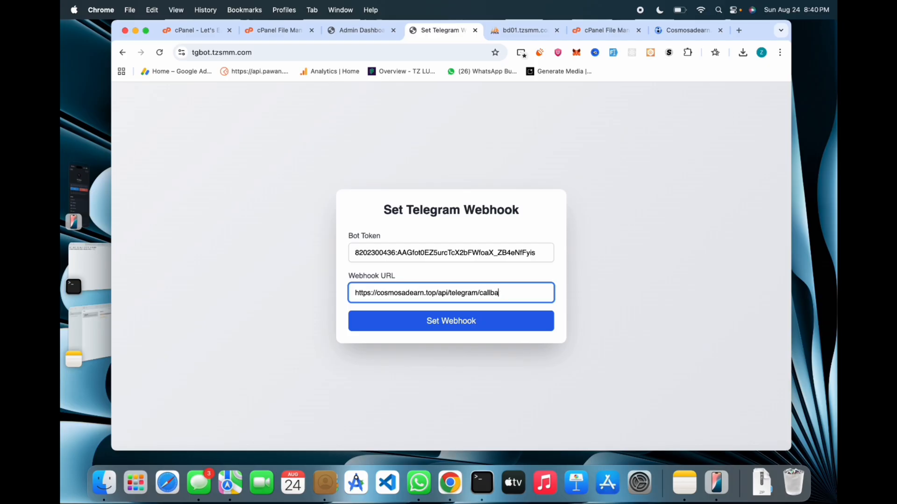
Step: Open the full webhook callback URL in a new tab to confirm the route exists
key("super+a")
right_click(490, 301)
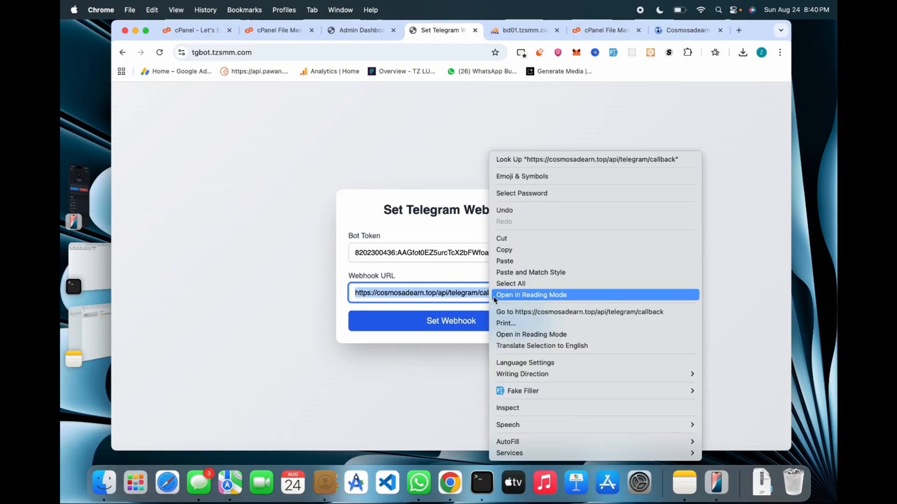
left_click(538, 313)
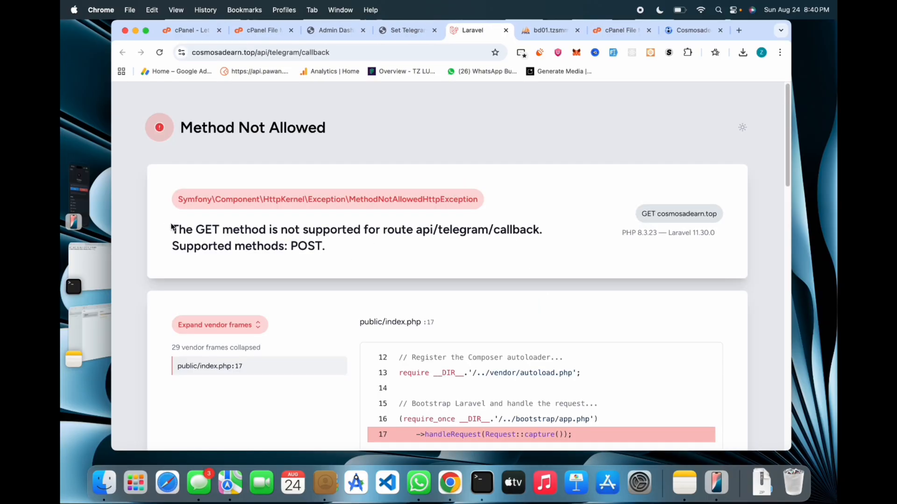
Step: Change the path ending to 'as' to confirm a 404 Not Found, then close that tab
double_click(354, 51)
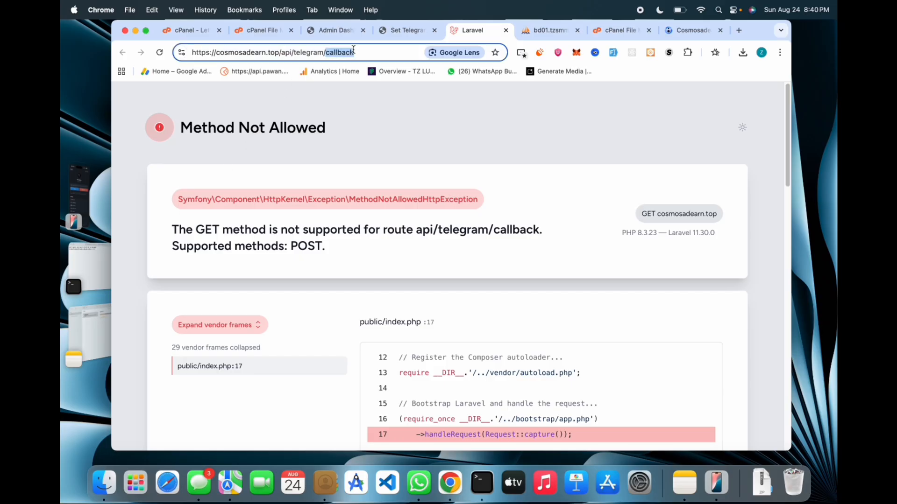
type("as")
key("Return")
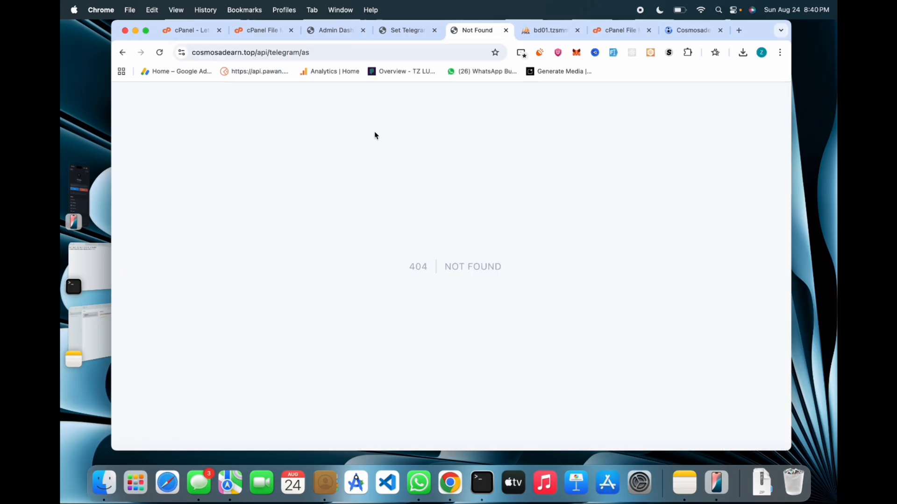
left_click(506, 31)
Step: Submit the webhook and select the JSON result reporting 'Webhook was set'
left_click(434, 30)
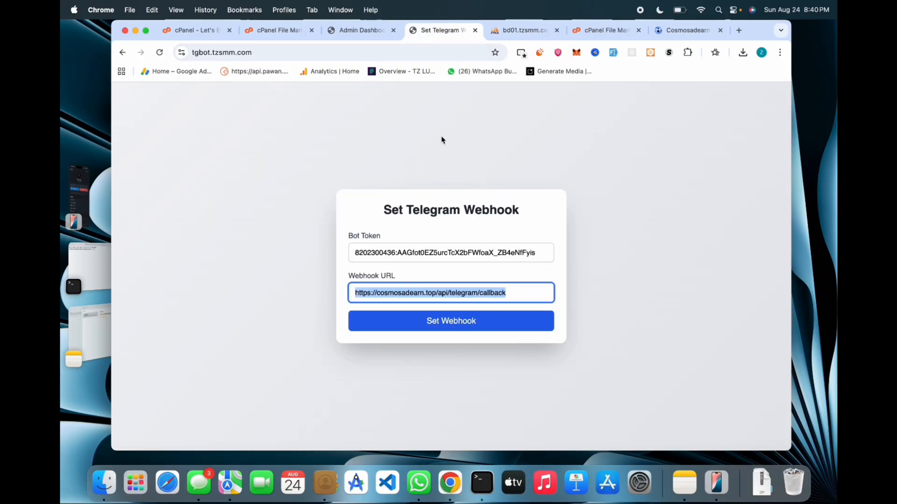
left_click(447, 323)
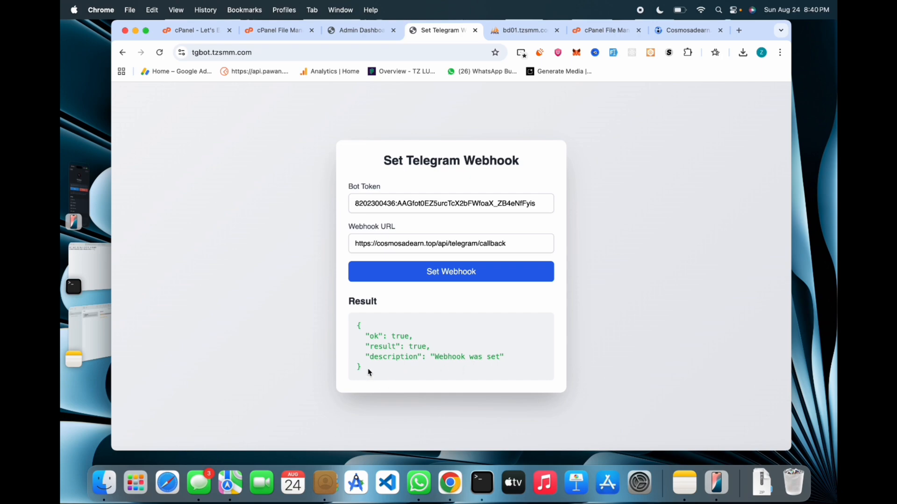
left_click_drag(368, 370, 357, 326)
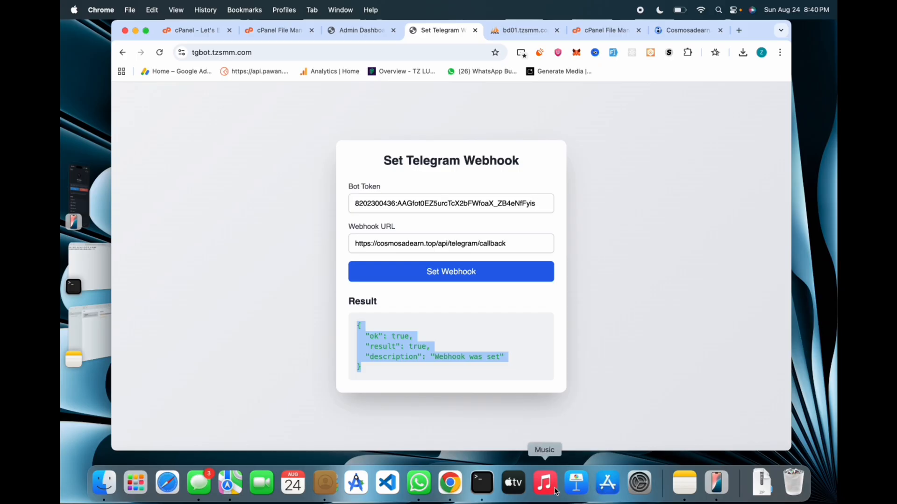
Step: Copy the bot username Cosmos_AdEarn_bot from Notes and bring up iPhone Mirroring
left_click(684, 483)
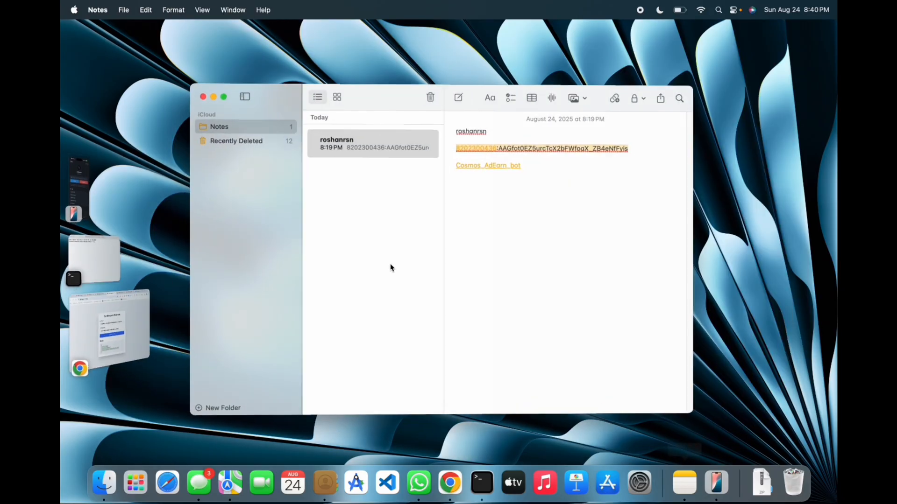
left_click_drag(528, 162, 462, 163)
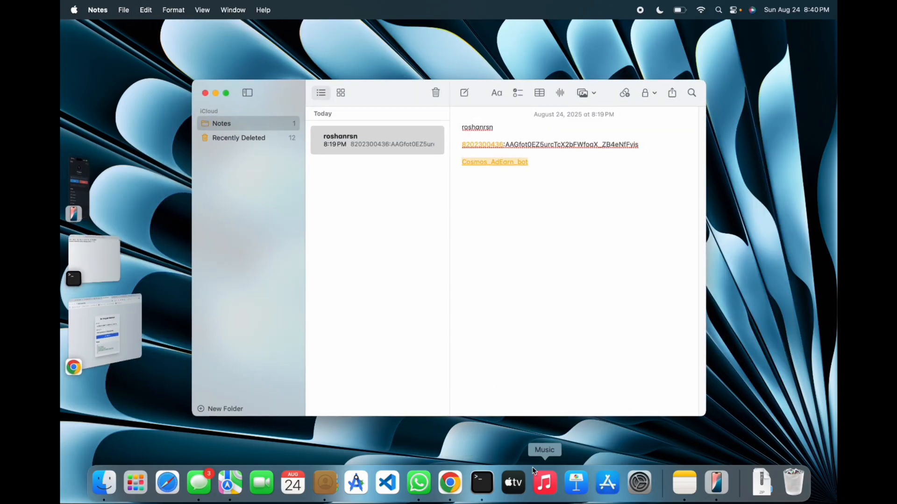
left_click(717, 484)
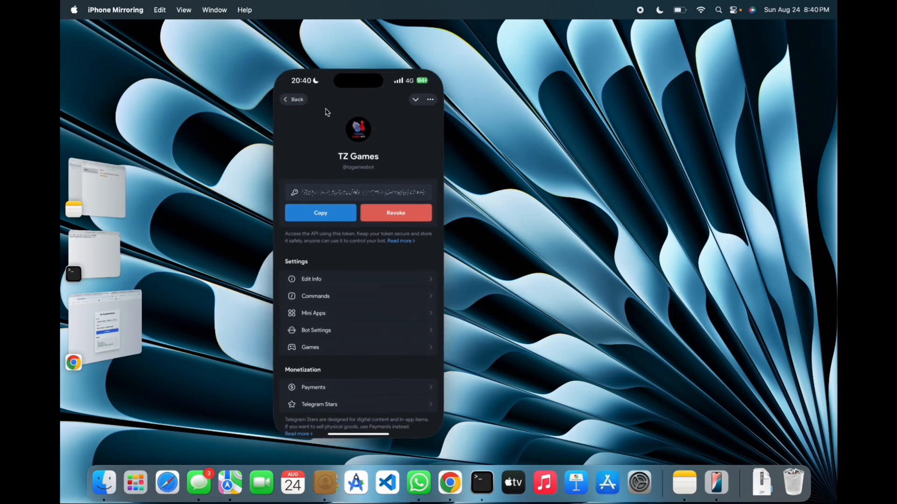
Step: Back out of the TZ Games bot settings and reopen the BotFather chat
left_click(295, 102)
left_click(294, 101)
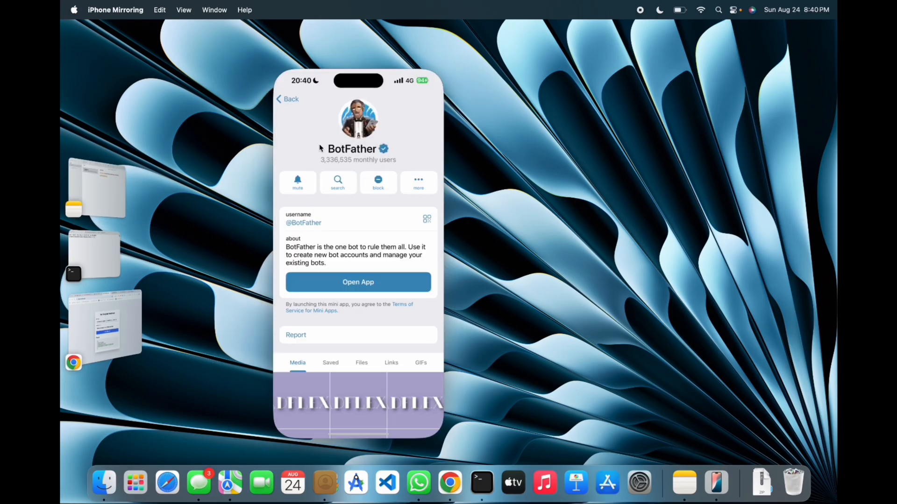
left_click(291, 101)
left_click(290, 102)
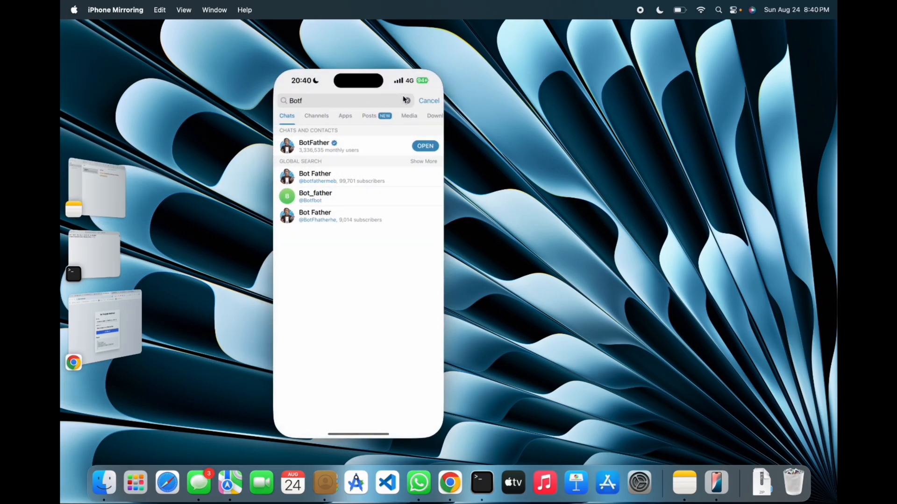
left_click(356, 150)
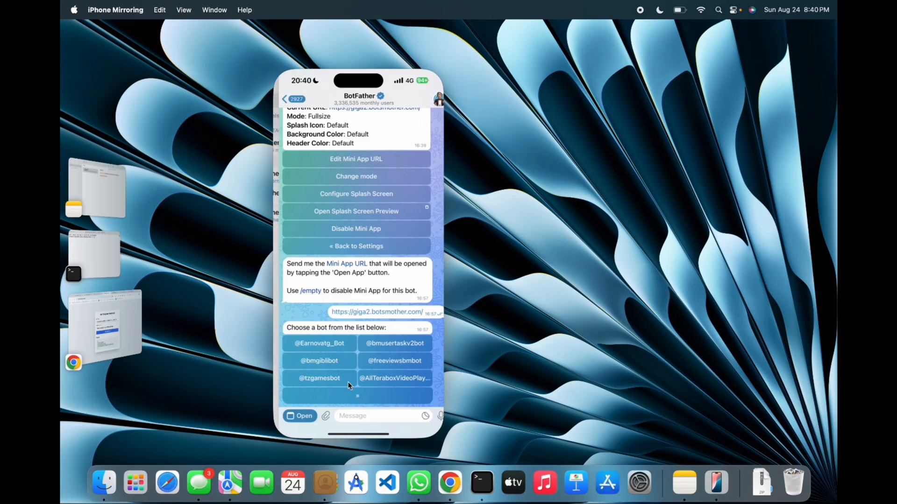
left_click(369, 418)
type("@")
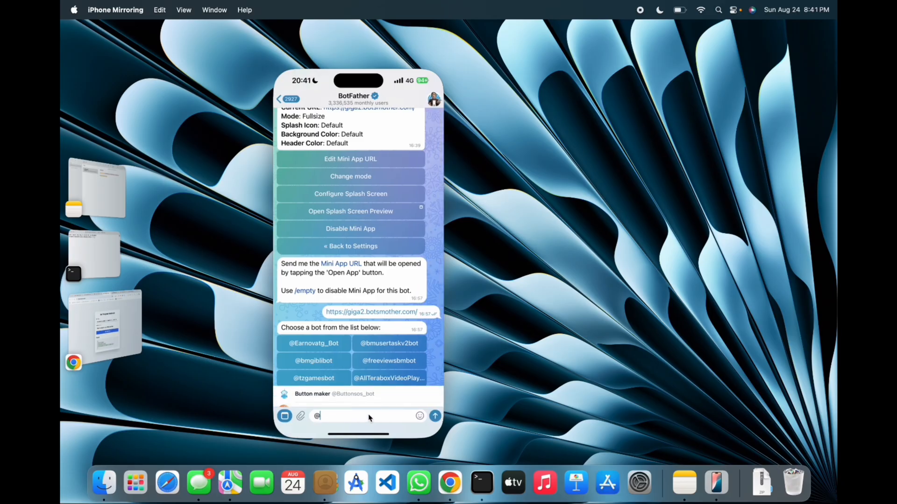
key("super+v")
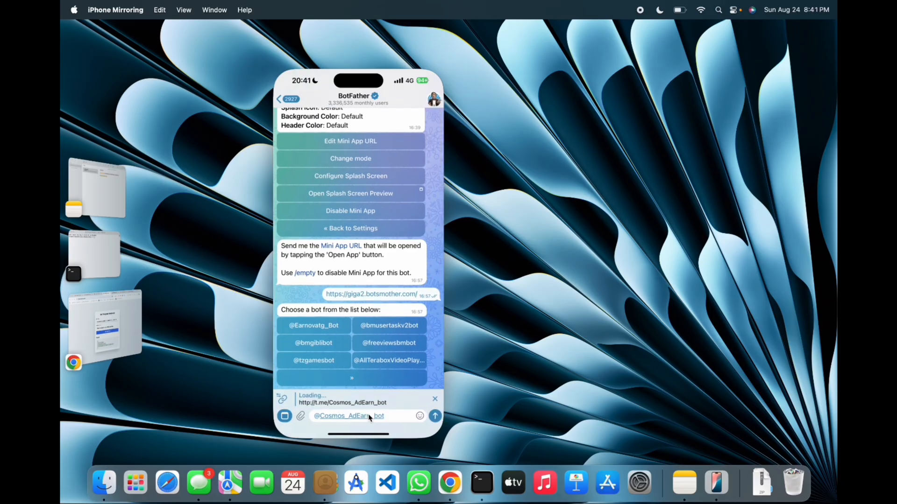
key("Return")
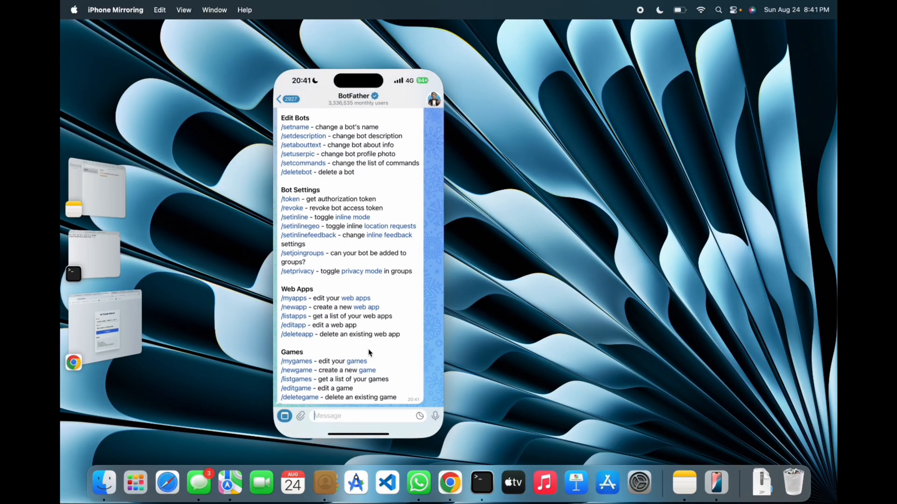
scroll(395, 193, "up", 5)
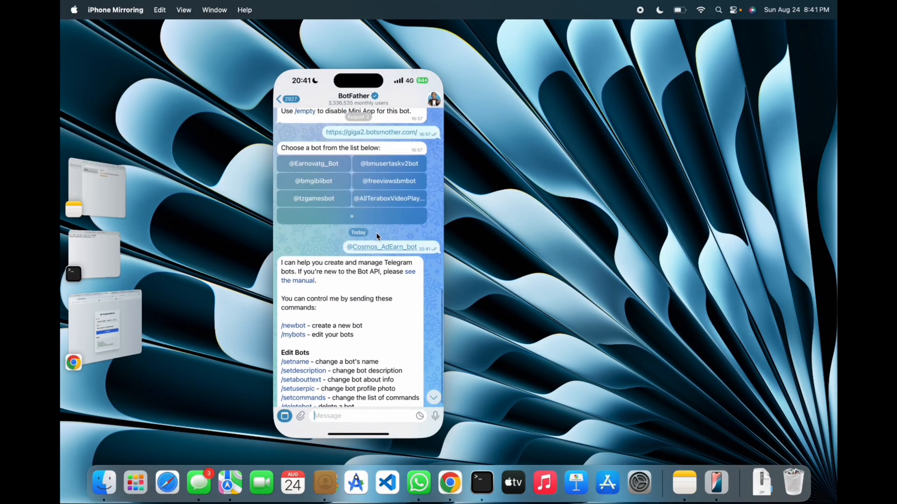
left_click(372, 234)
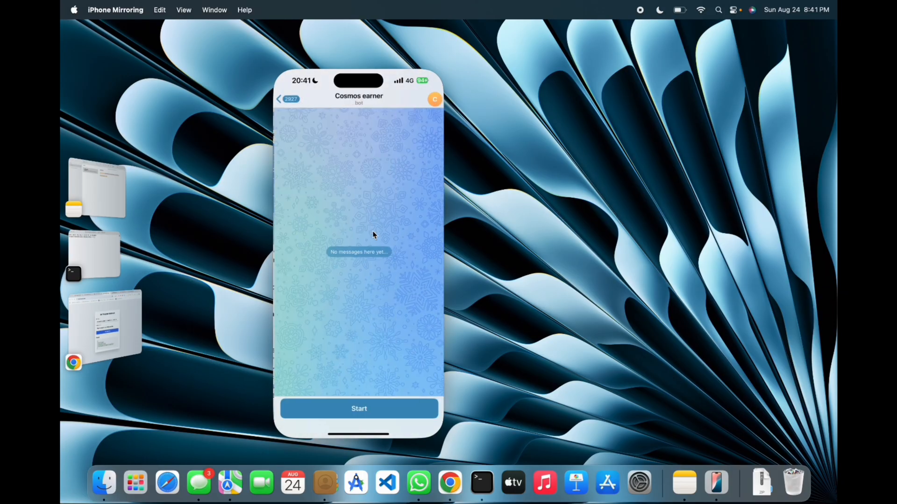
left_click(364, 409)
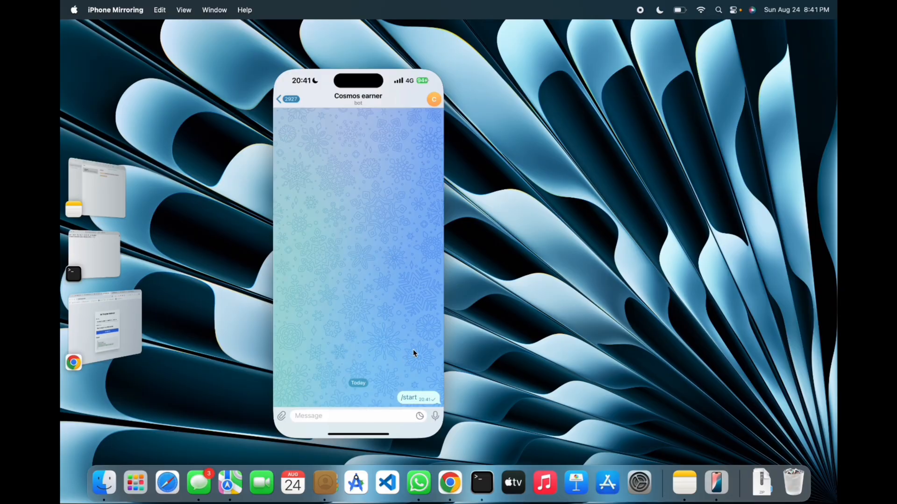
right_click(336, 379)
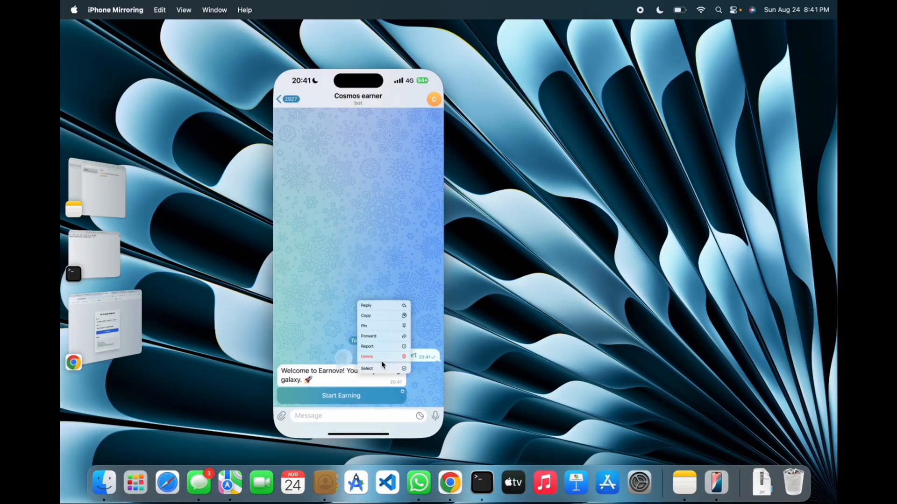
left_click(318, 381)
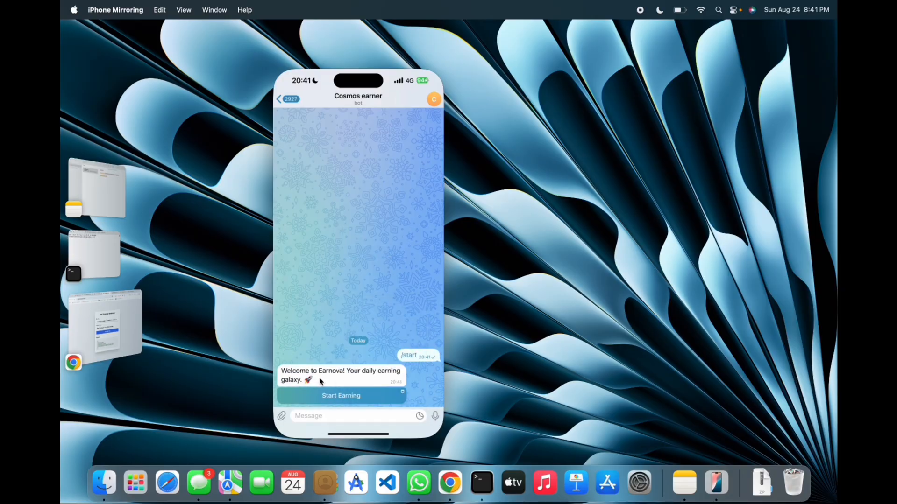